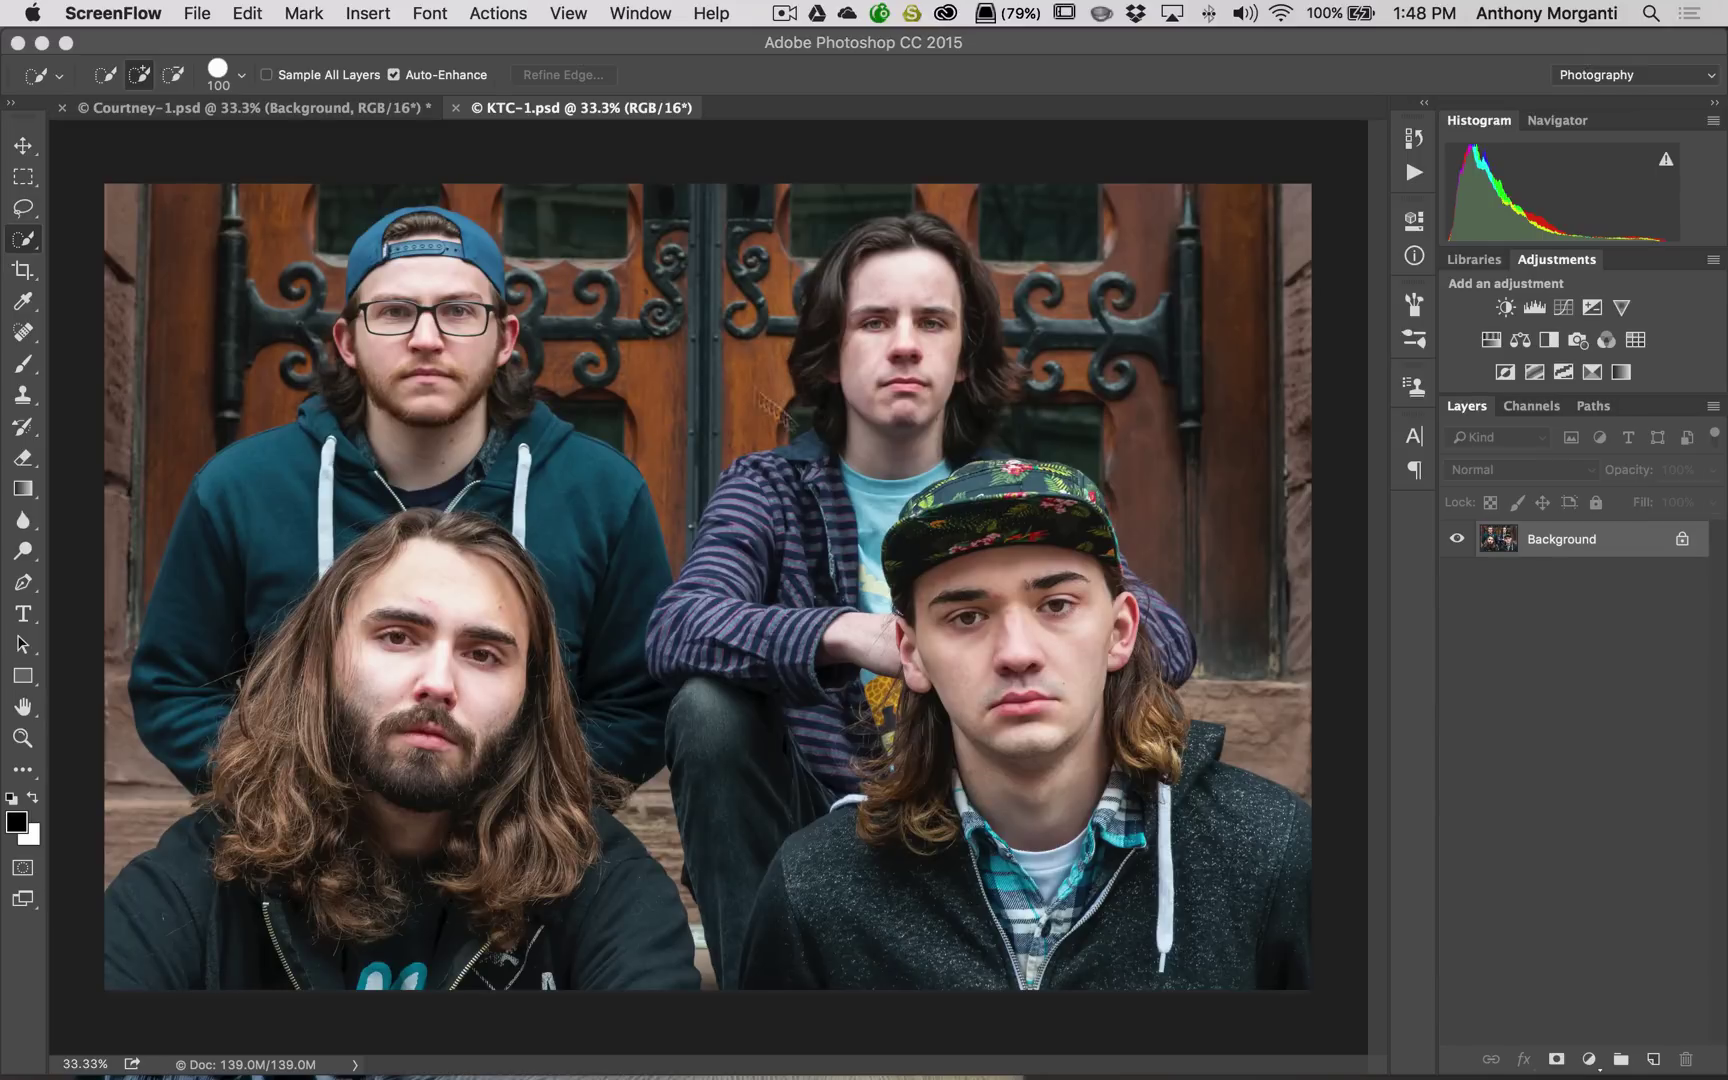
Step: Bring Photoshop forward and show the ON1 Effects, Enhance and Portrait entries in the Filter menu
{"action": "left_click", "coordinate": [689, 36]}
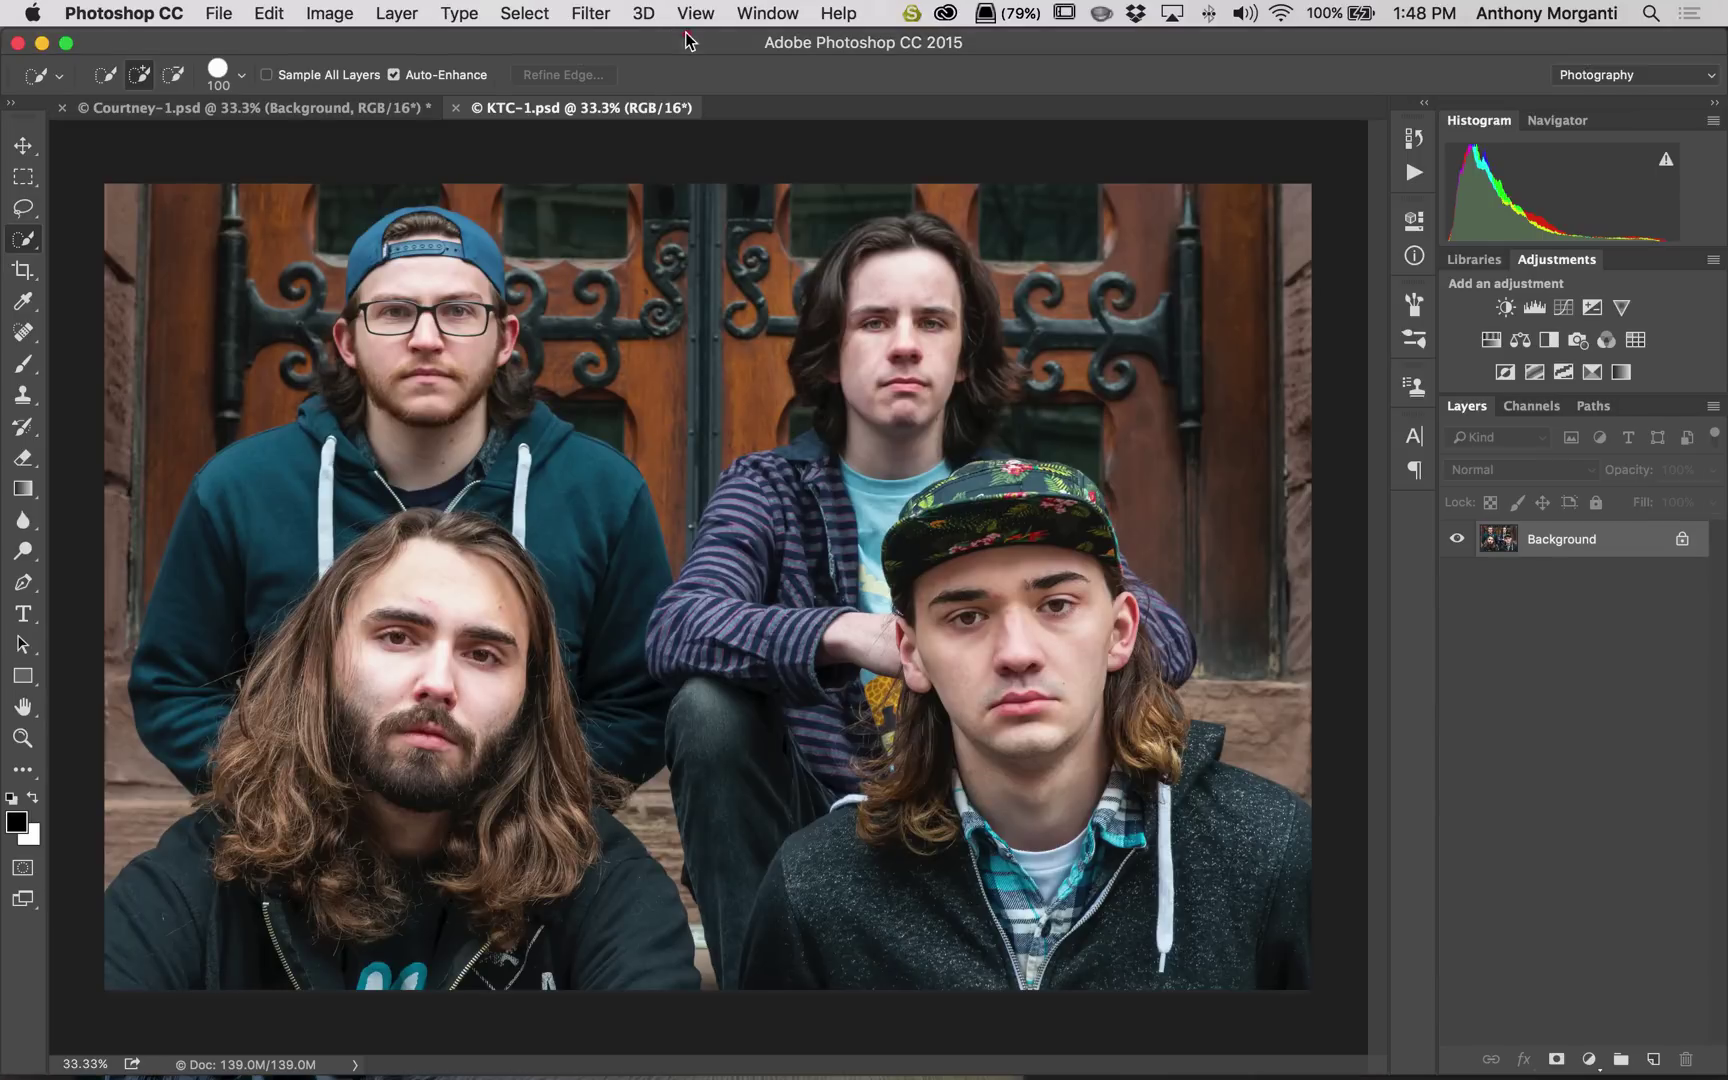
{"action": "left_click", "coordinate": [595, 18]}
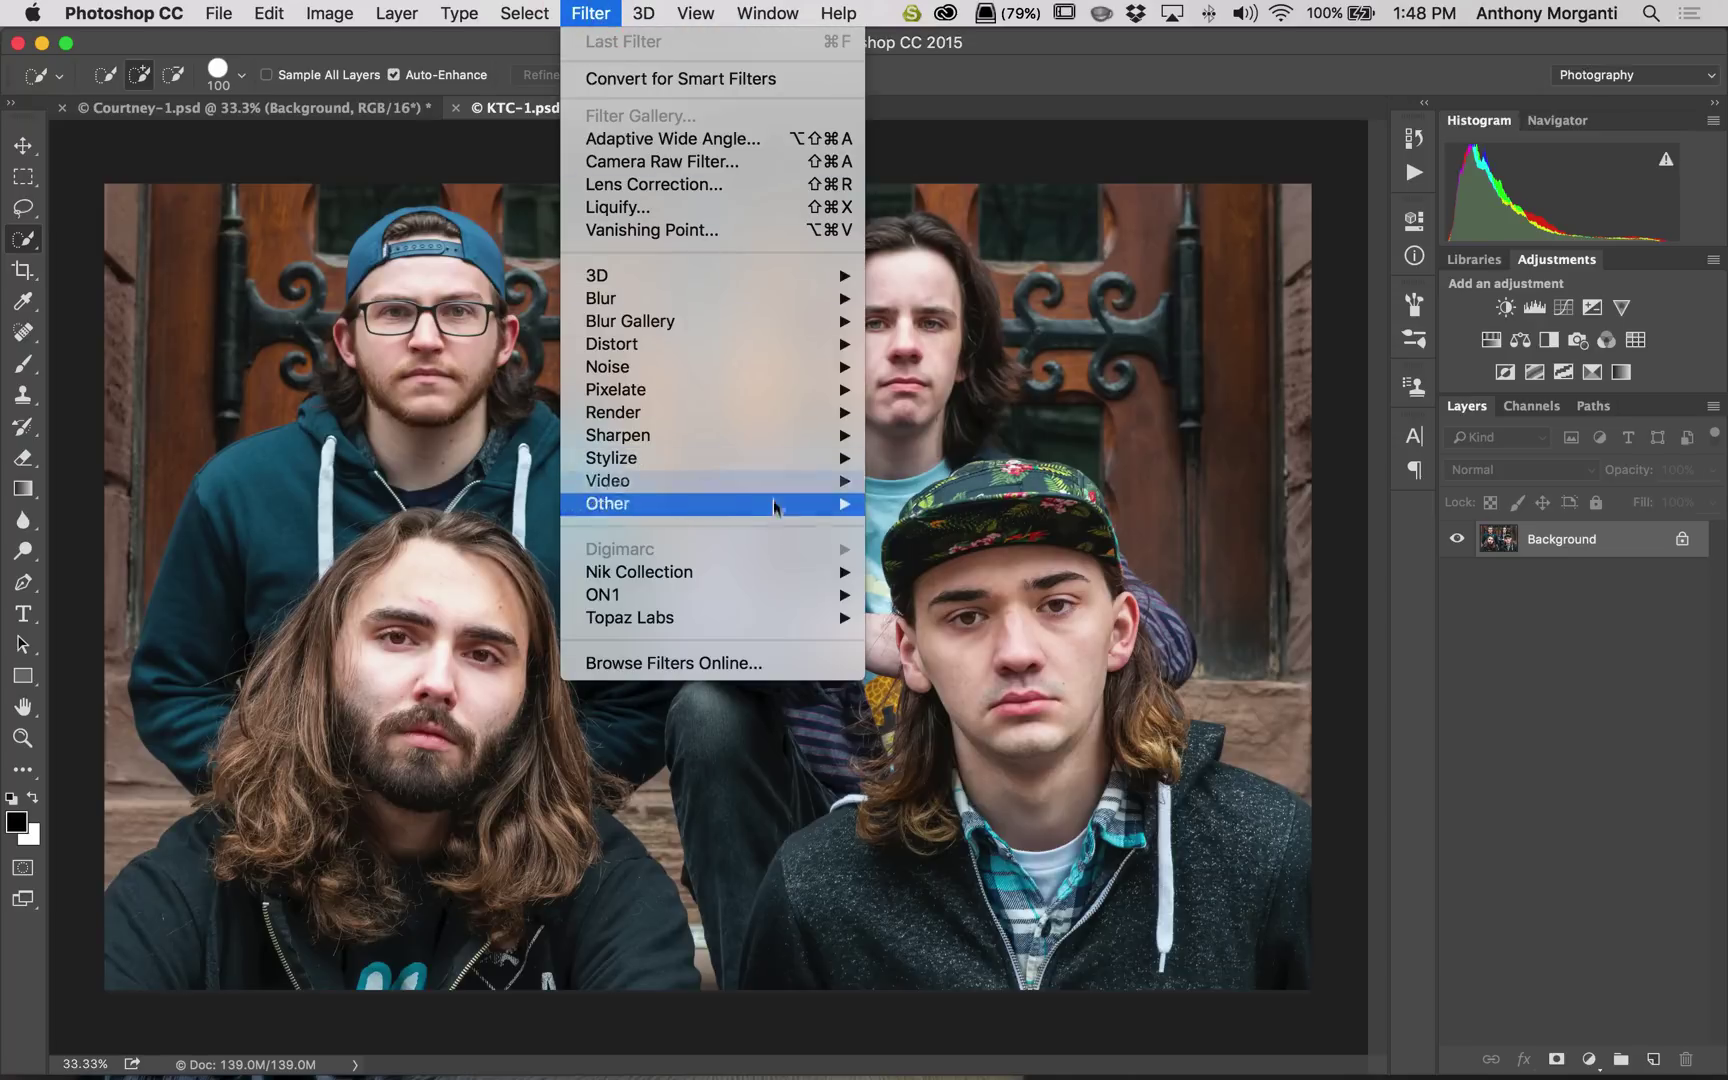
{"action": "mouse_move", "coordinate": [789, 598]}
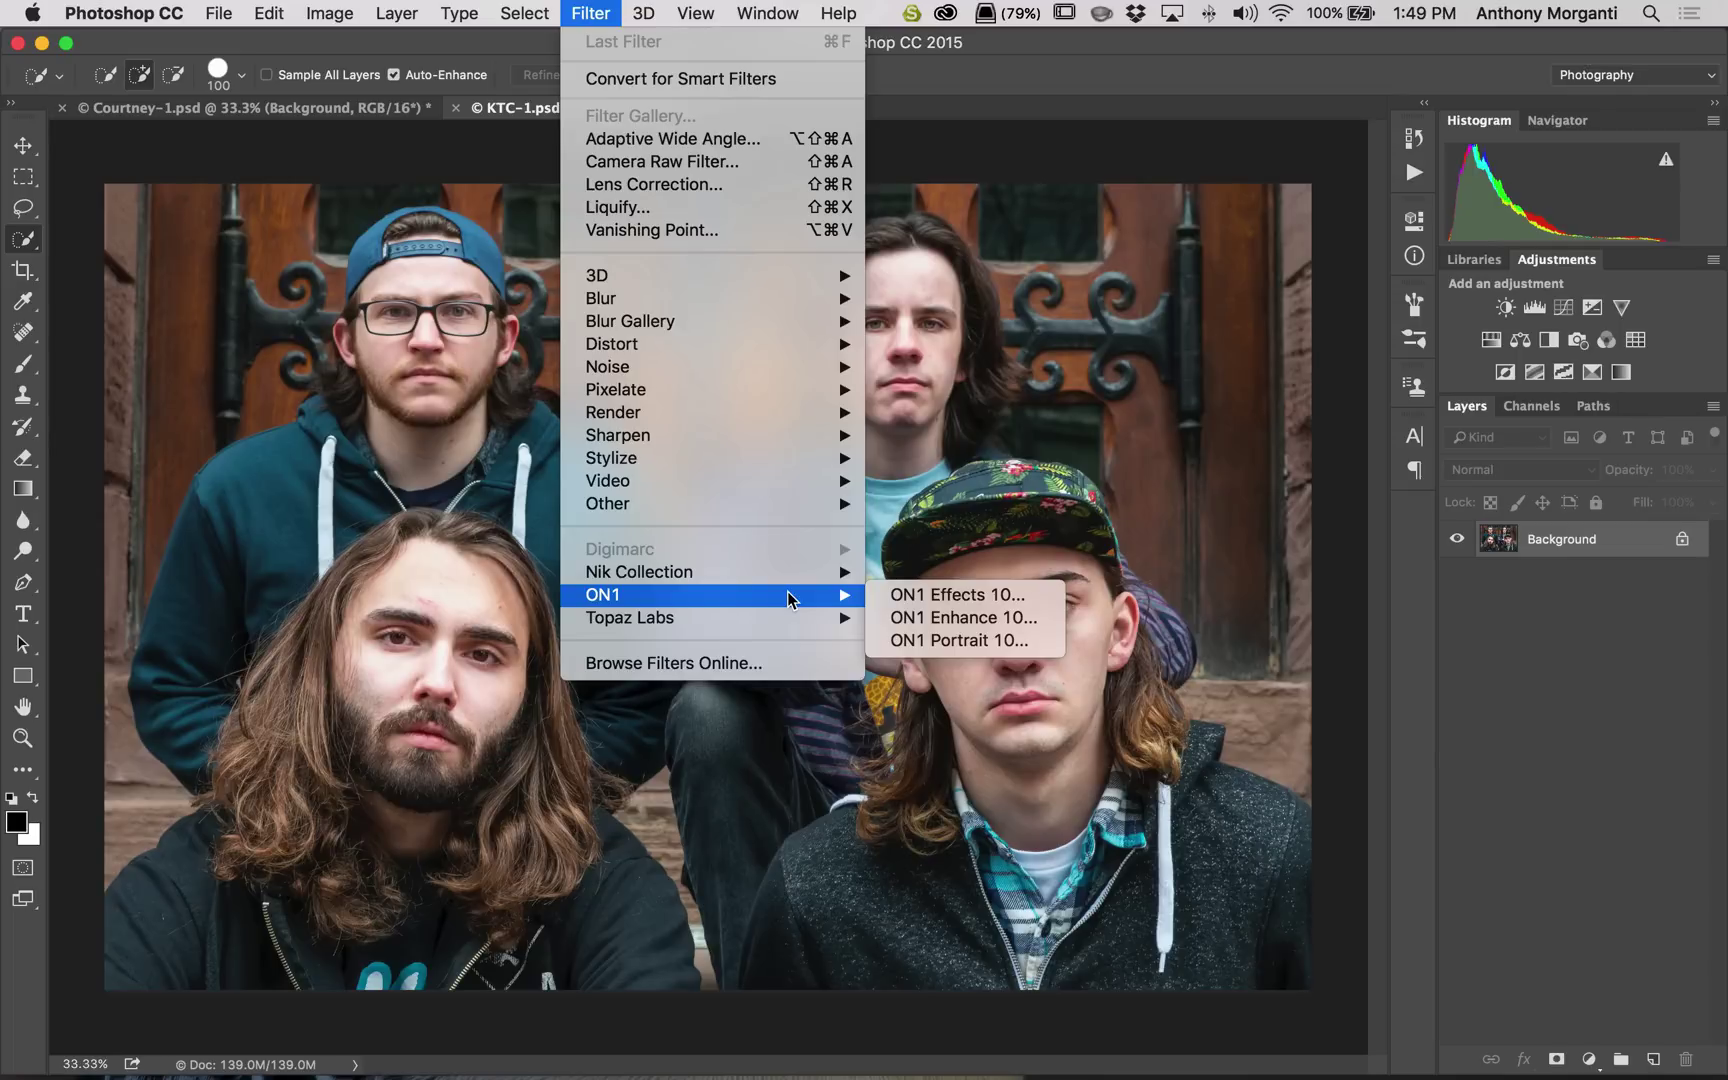
Step: Send the KTC-1.psd group photo to ON1 Portrait 10 through File > Automate
{"action": "left_click", "coordinate": [219, 13]}
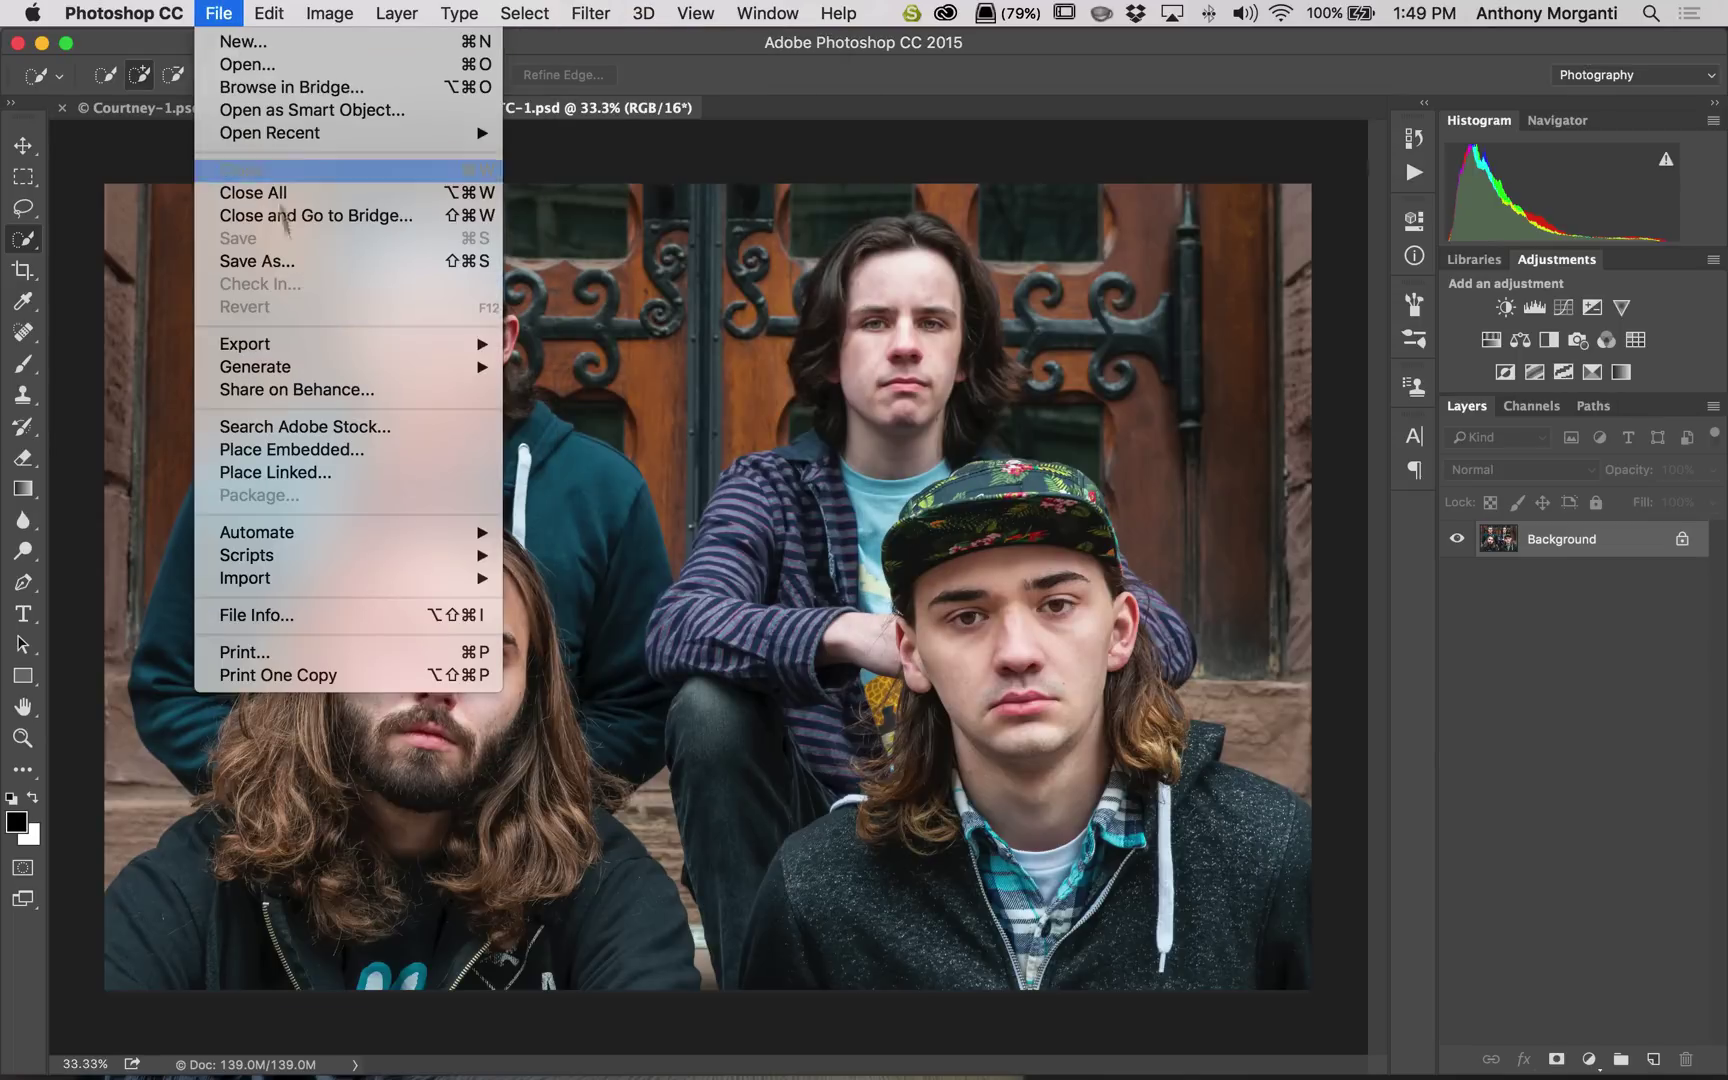
{"action": "mouse_move", "coordinate": [368, 536]}
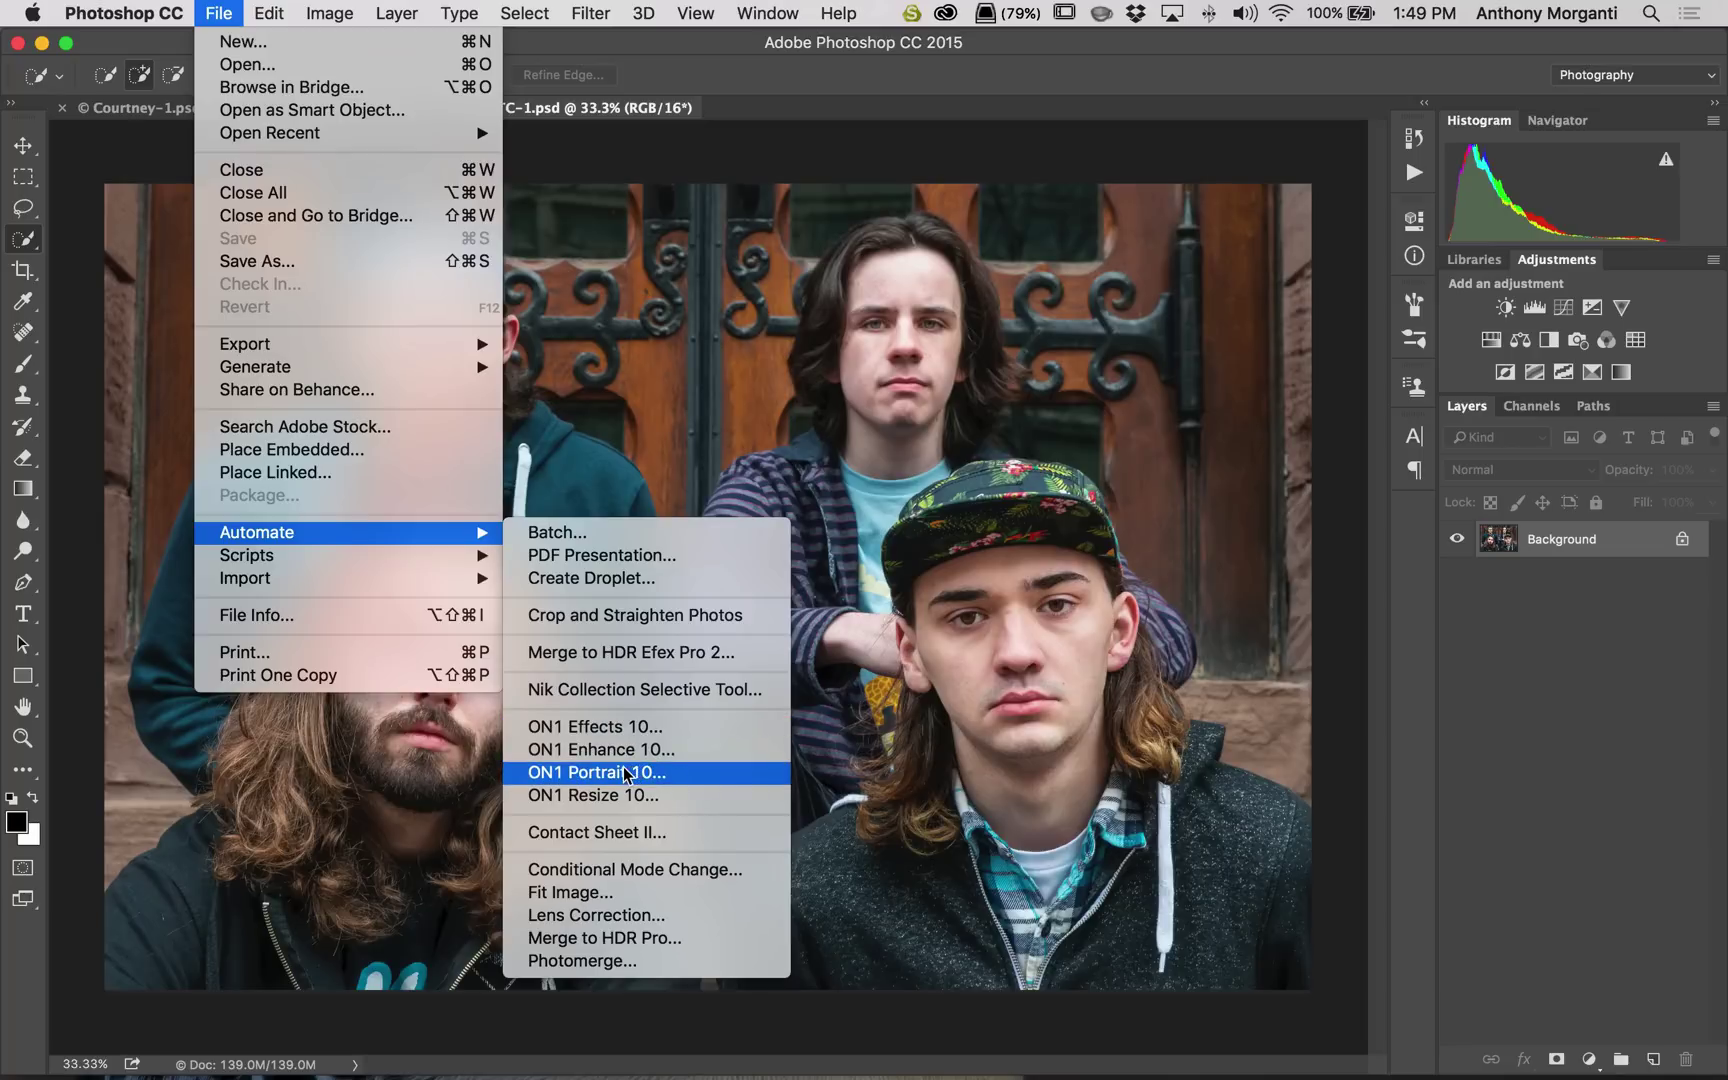
{"action": "left_click", "coordinate": [625, 773]}
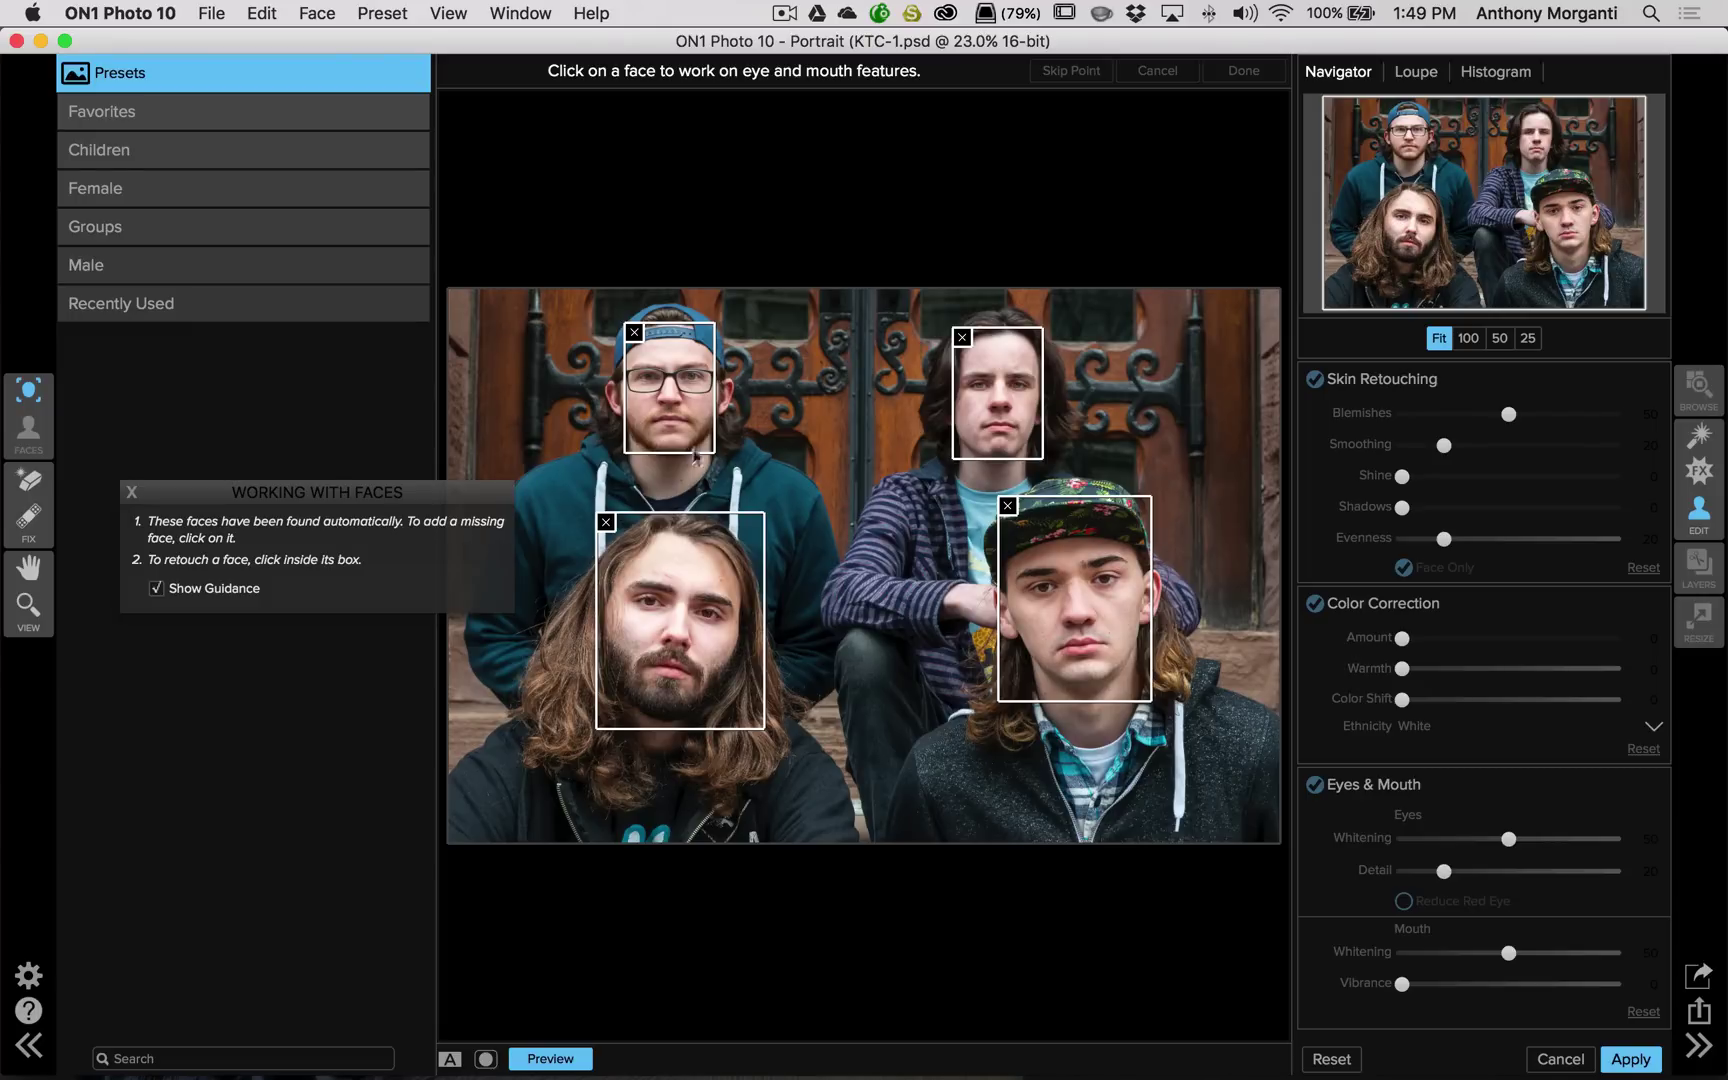
Step: On the floral-cap man's face, mark both eye centres and both mouth corners, then finish
{"action": "left_click", "coordinate": [1075, 591]}
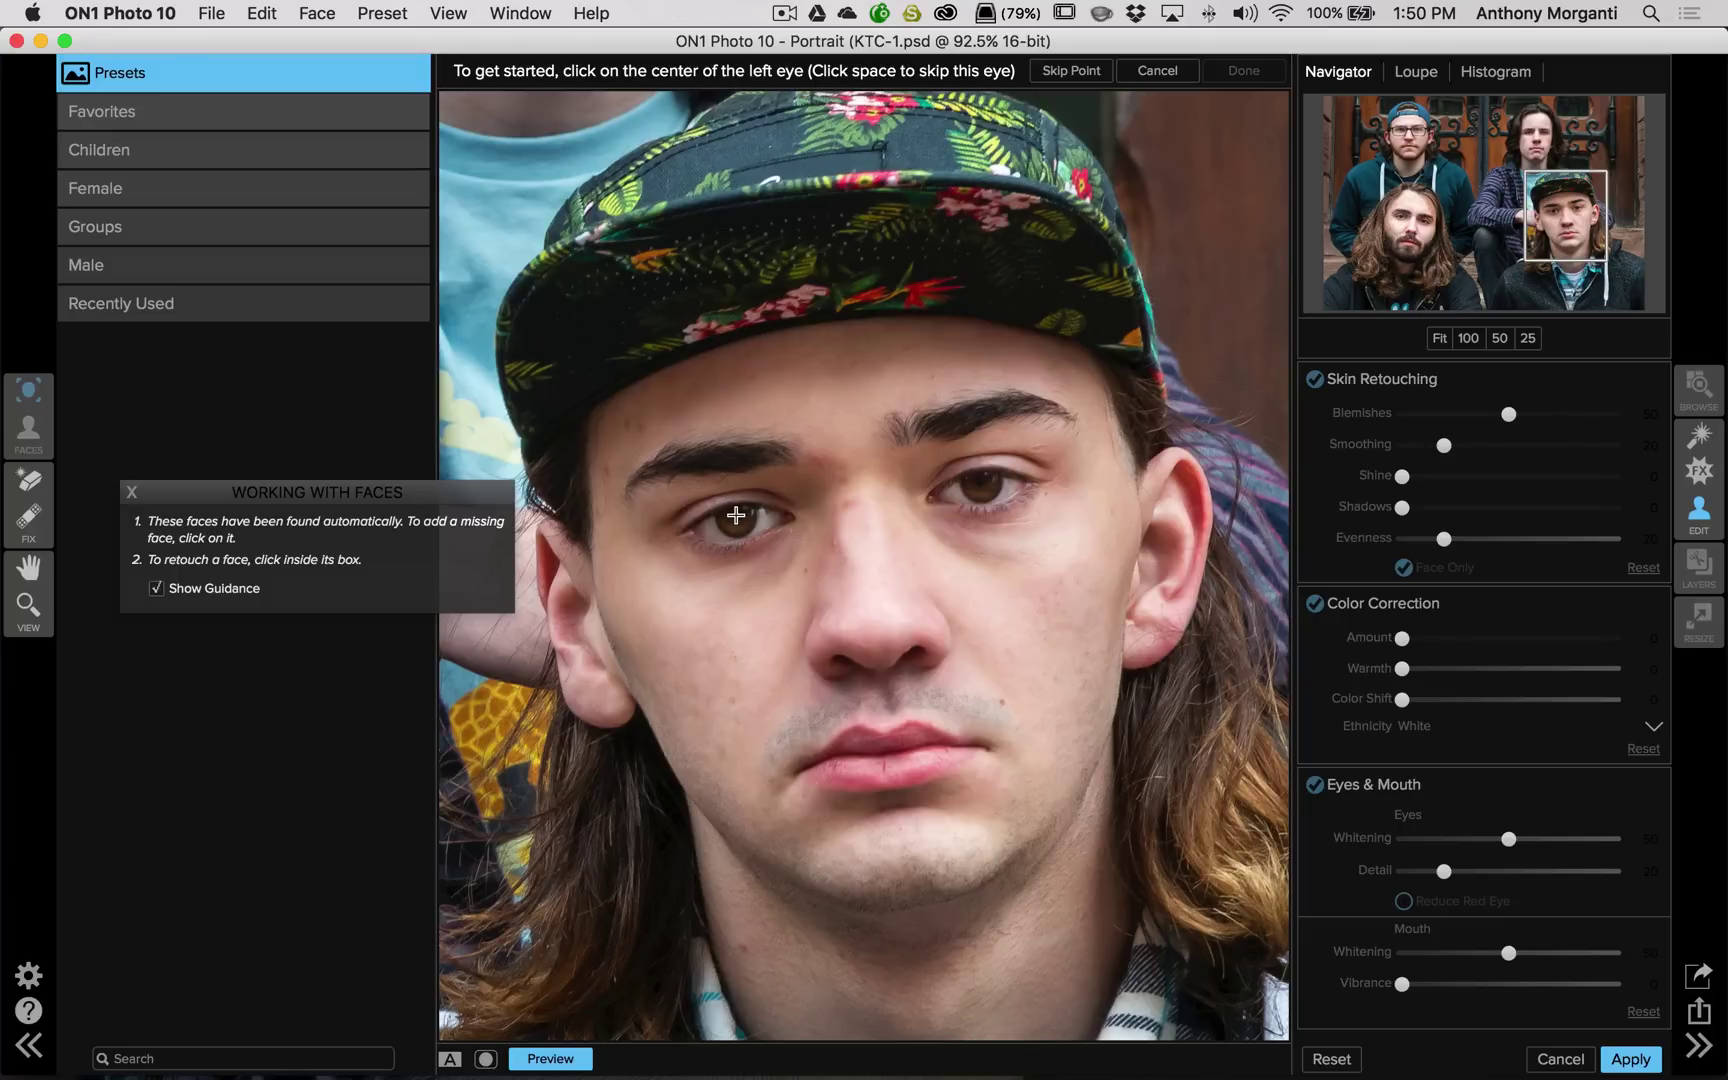
{"action": "left_click", "coordinate": [736, 515]}
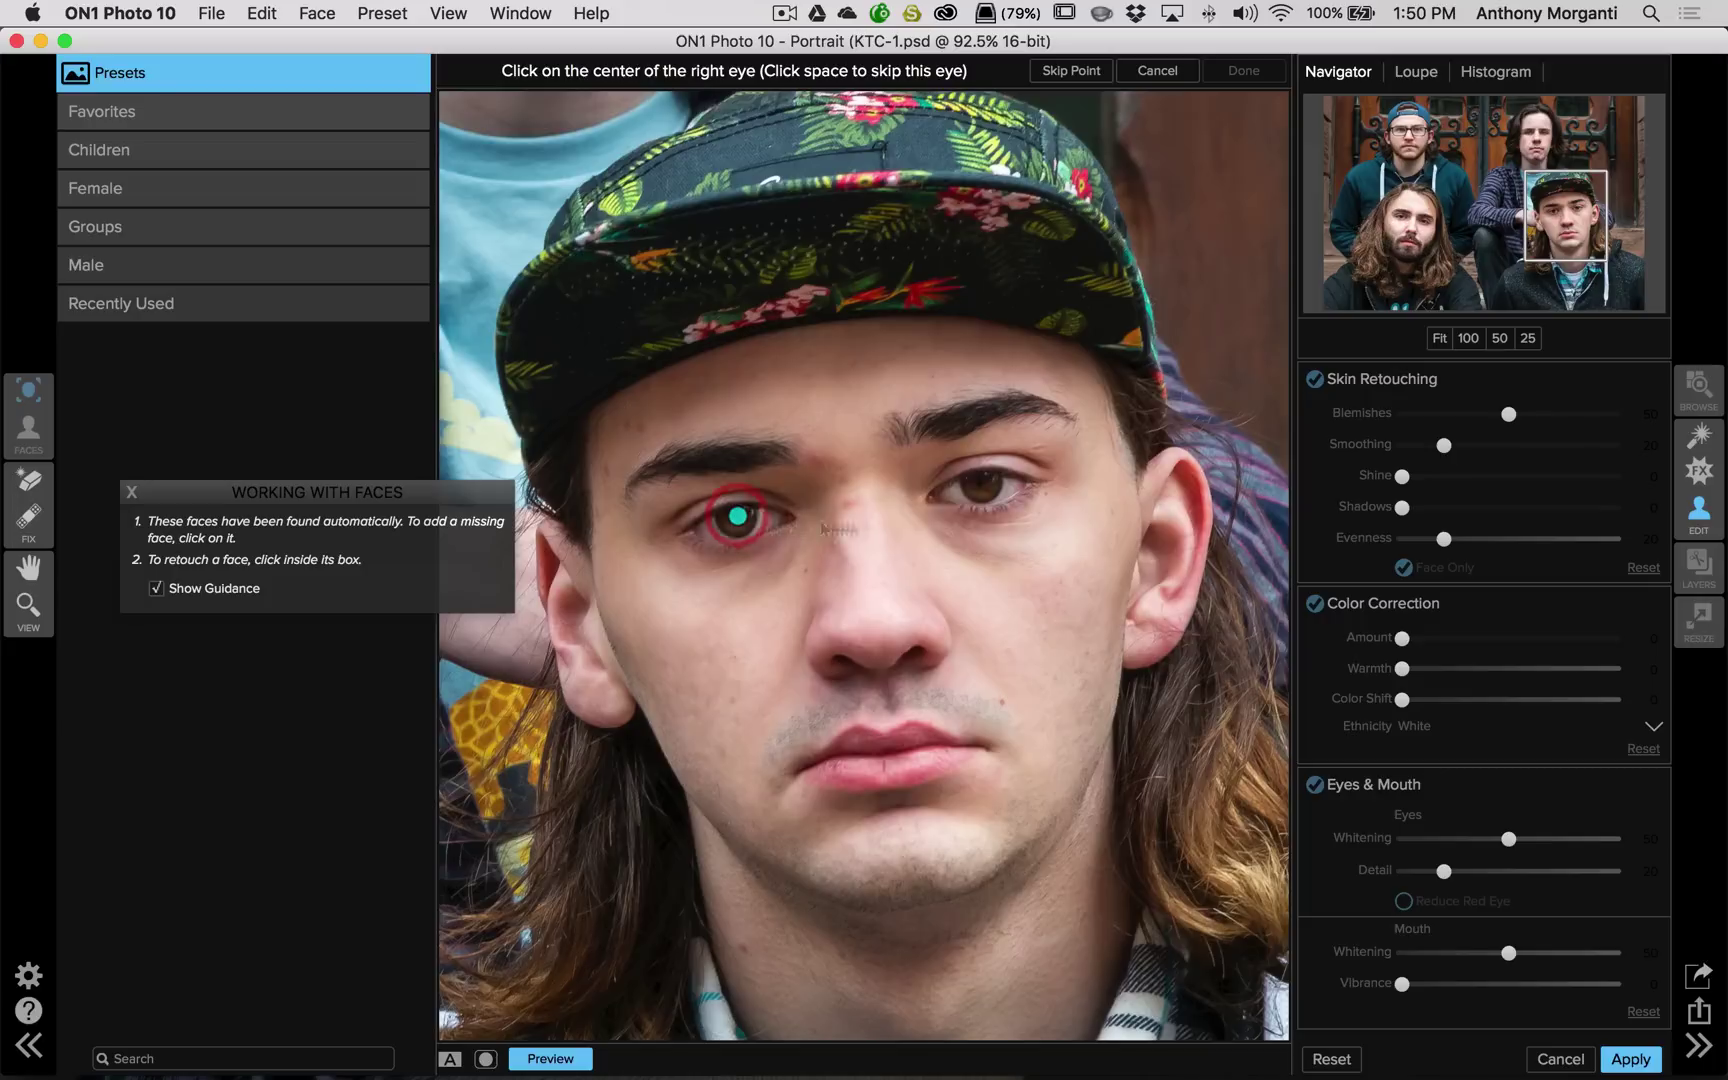
{"action": "left_click", "coordinate": [983, 480]}
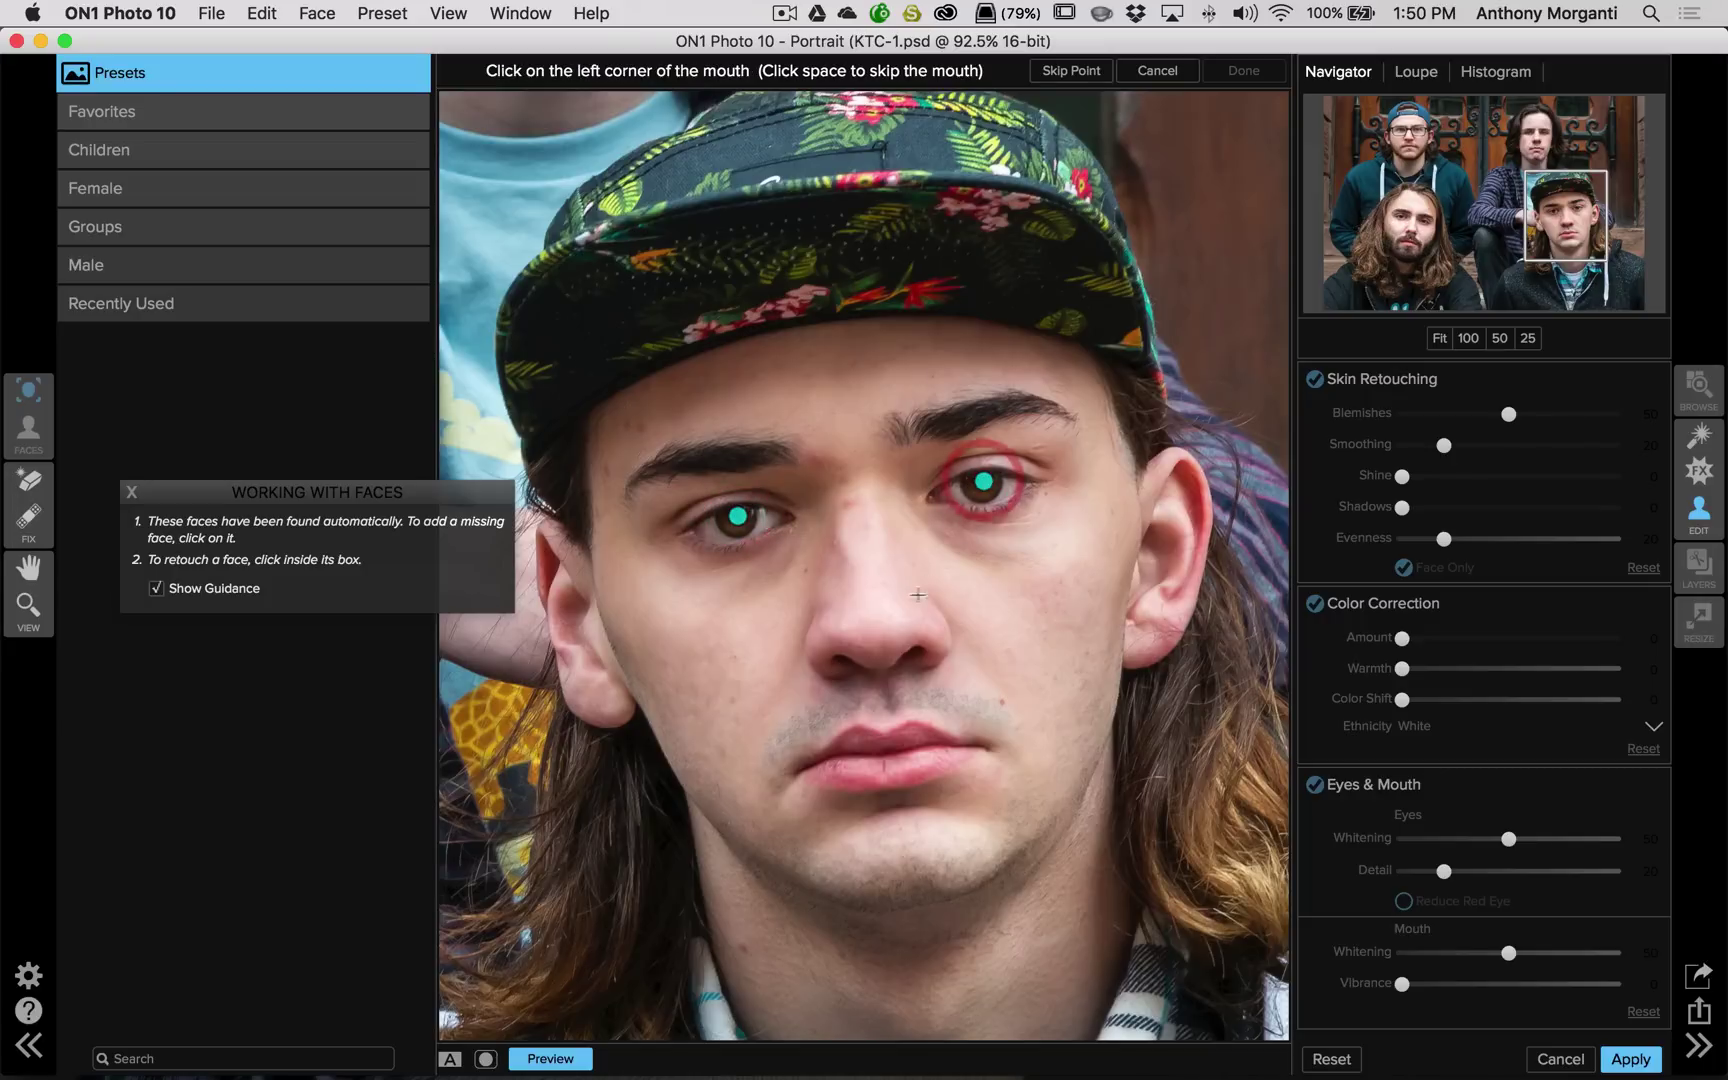
{"action": "left_click", "coordinate": [795, 772]}
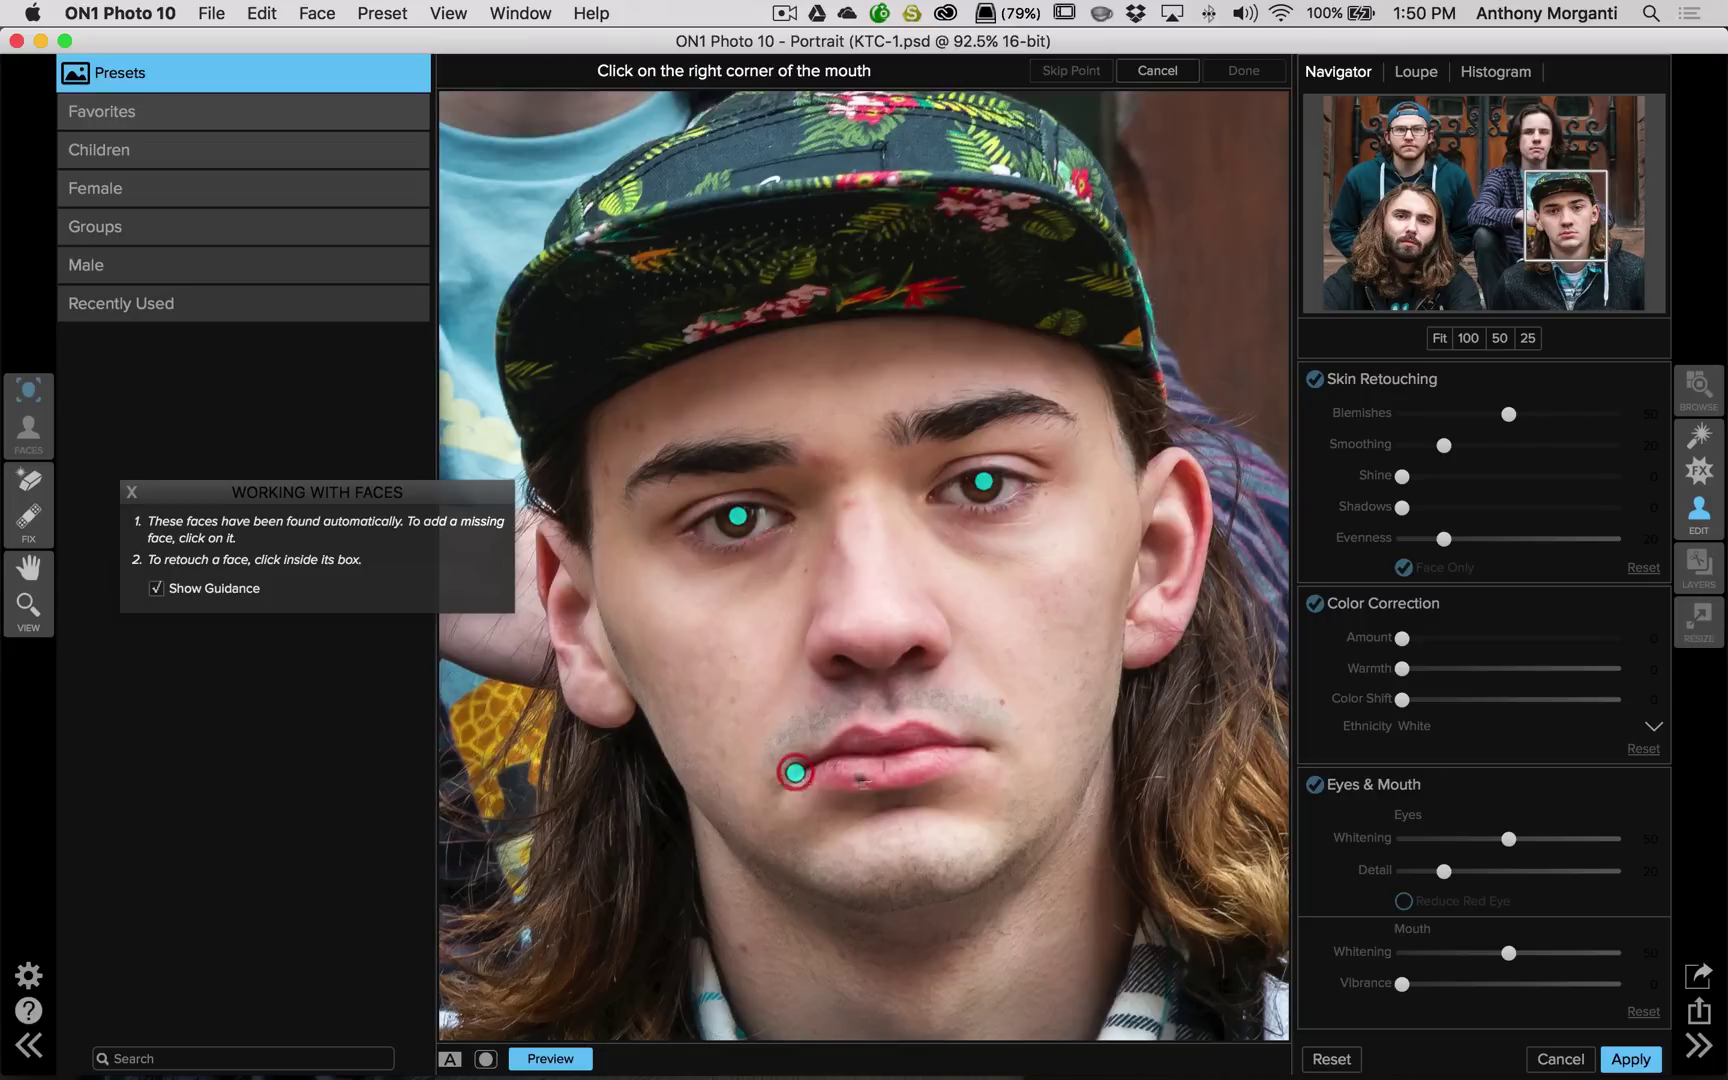
{"action": "left_click", "coordinate": [984, 751]}
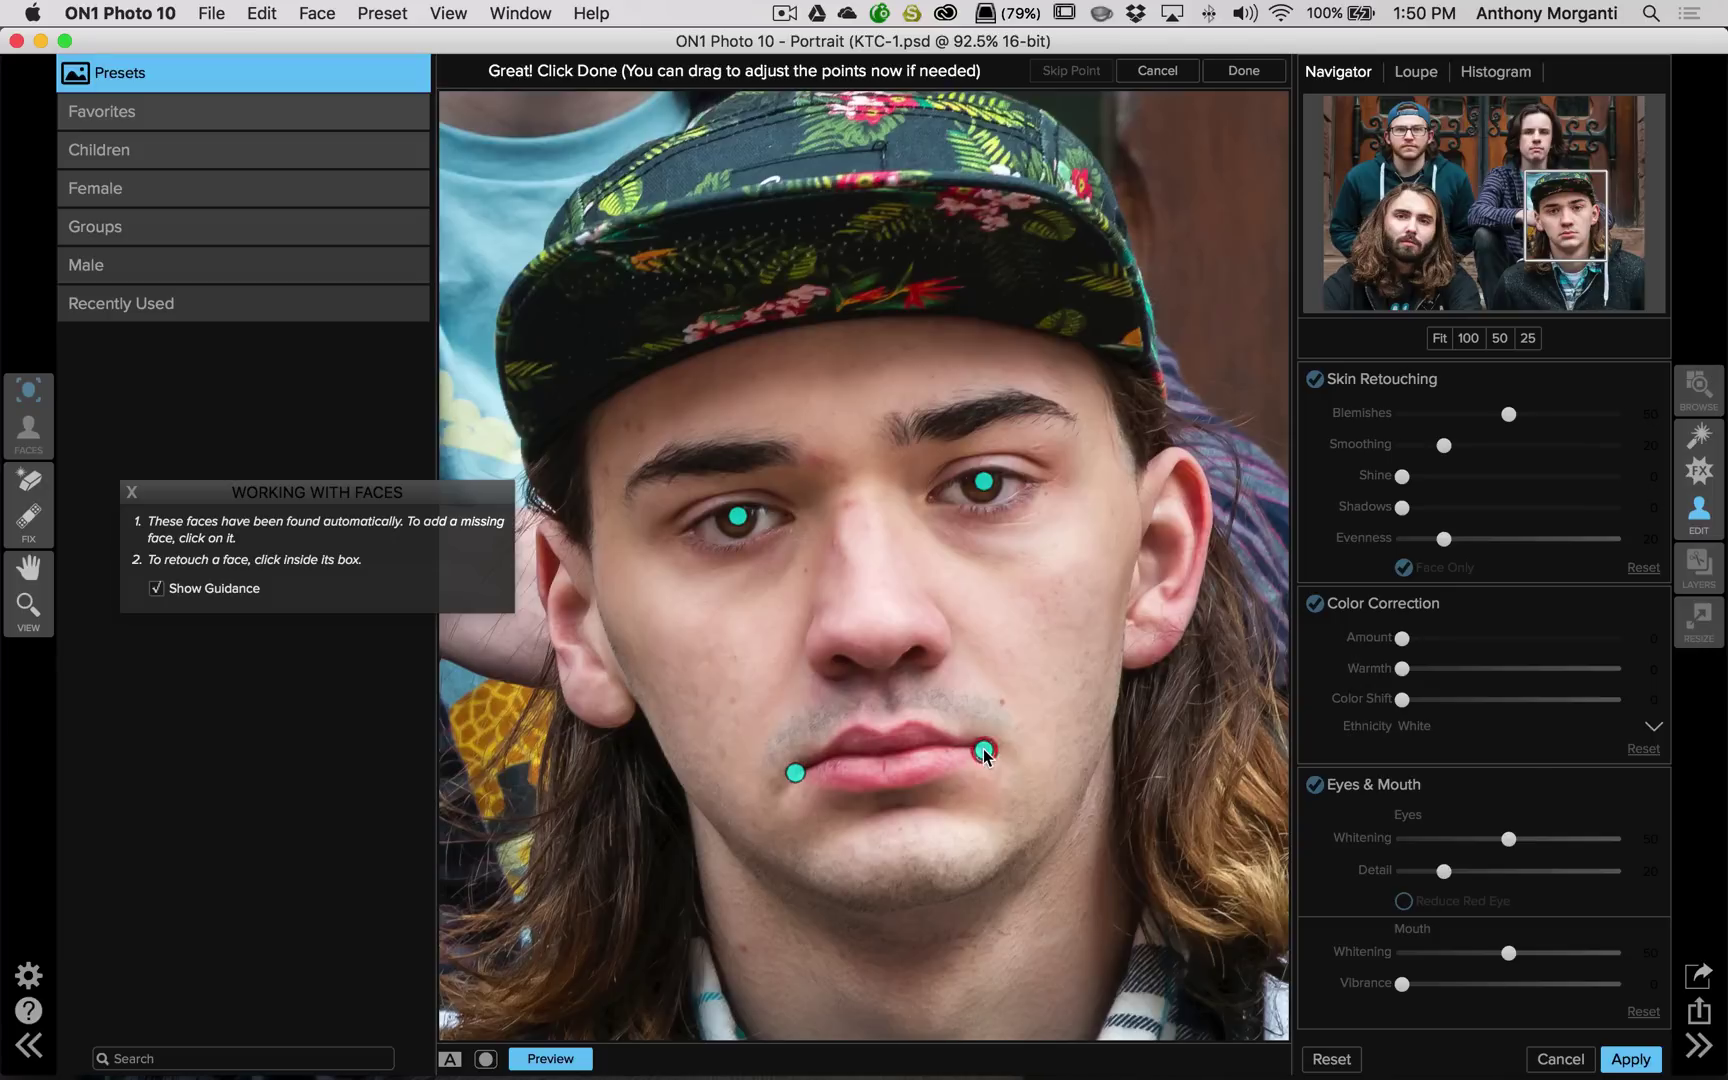
{"action": "left_click", "coordinate": [1250, 74]}
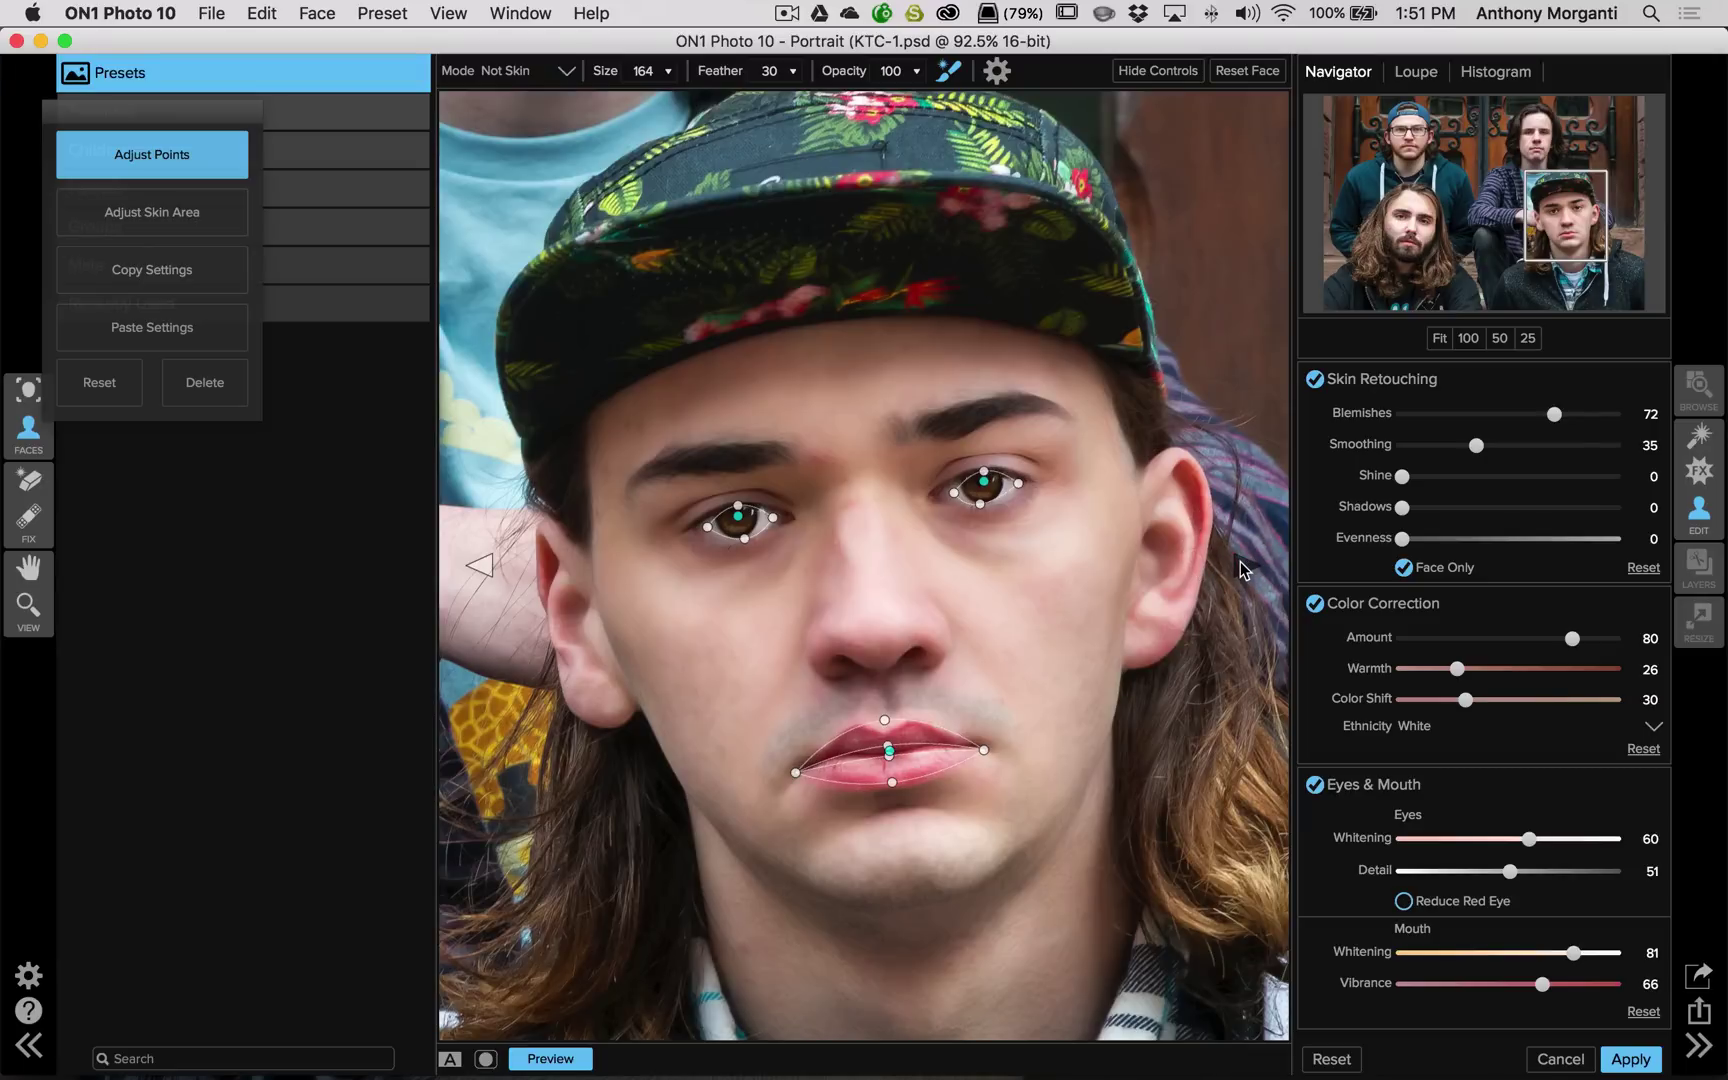
Step: On the next face, the bearded man, mark both eye centres and both mouth corners, then finish
{"action": "left_click", "coordinate": [1241, 562]}
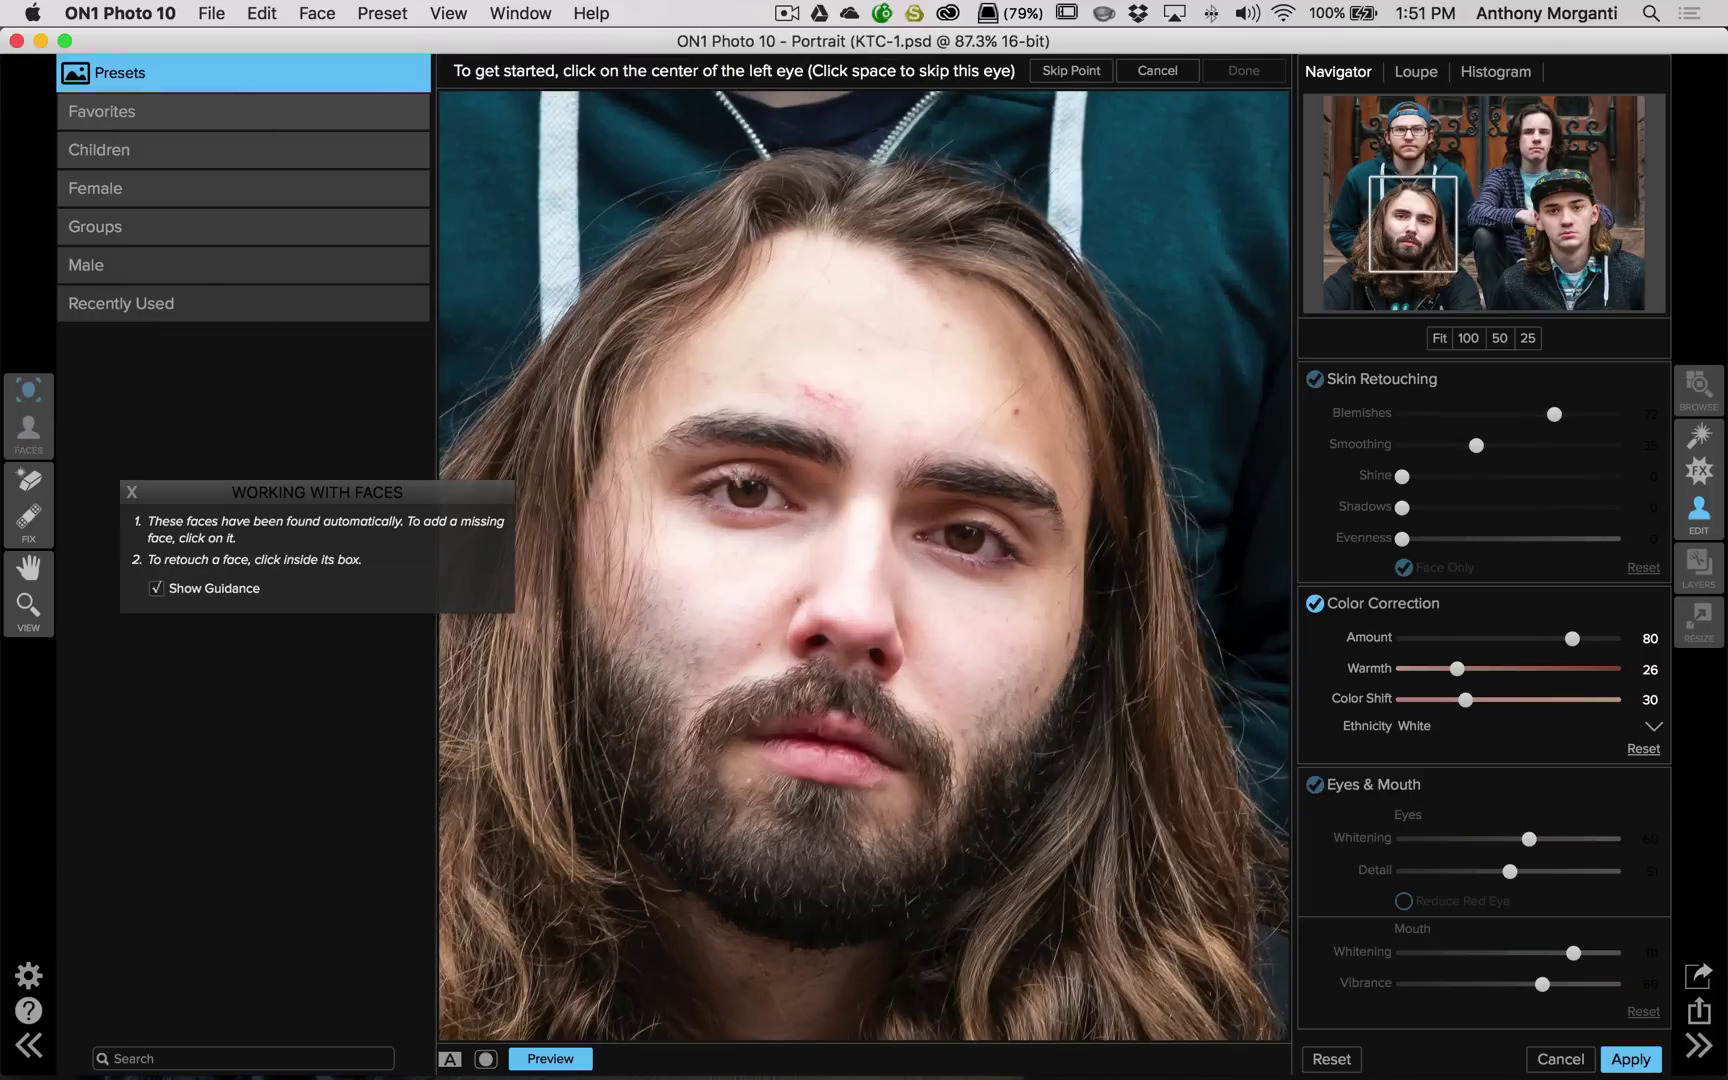
{"action": "left_click", "coordinate": [745, 491]}
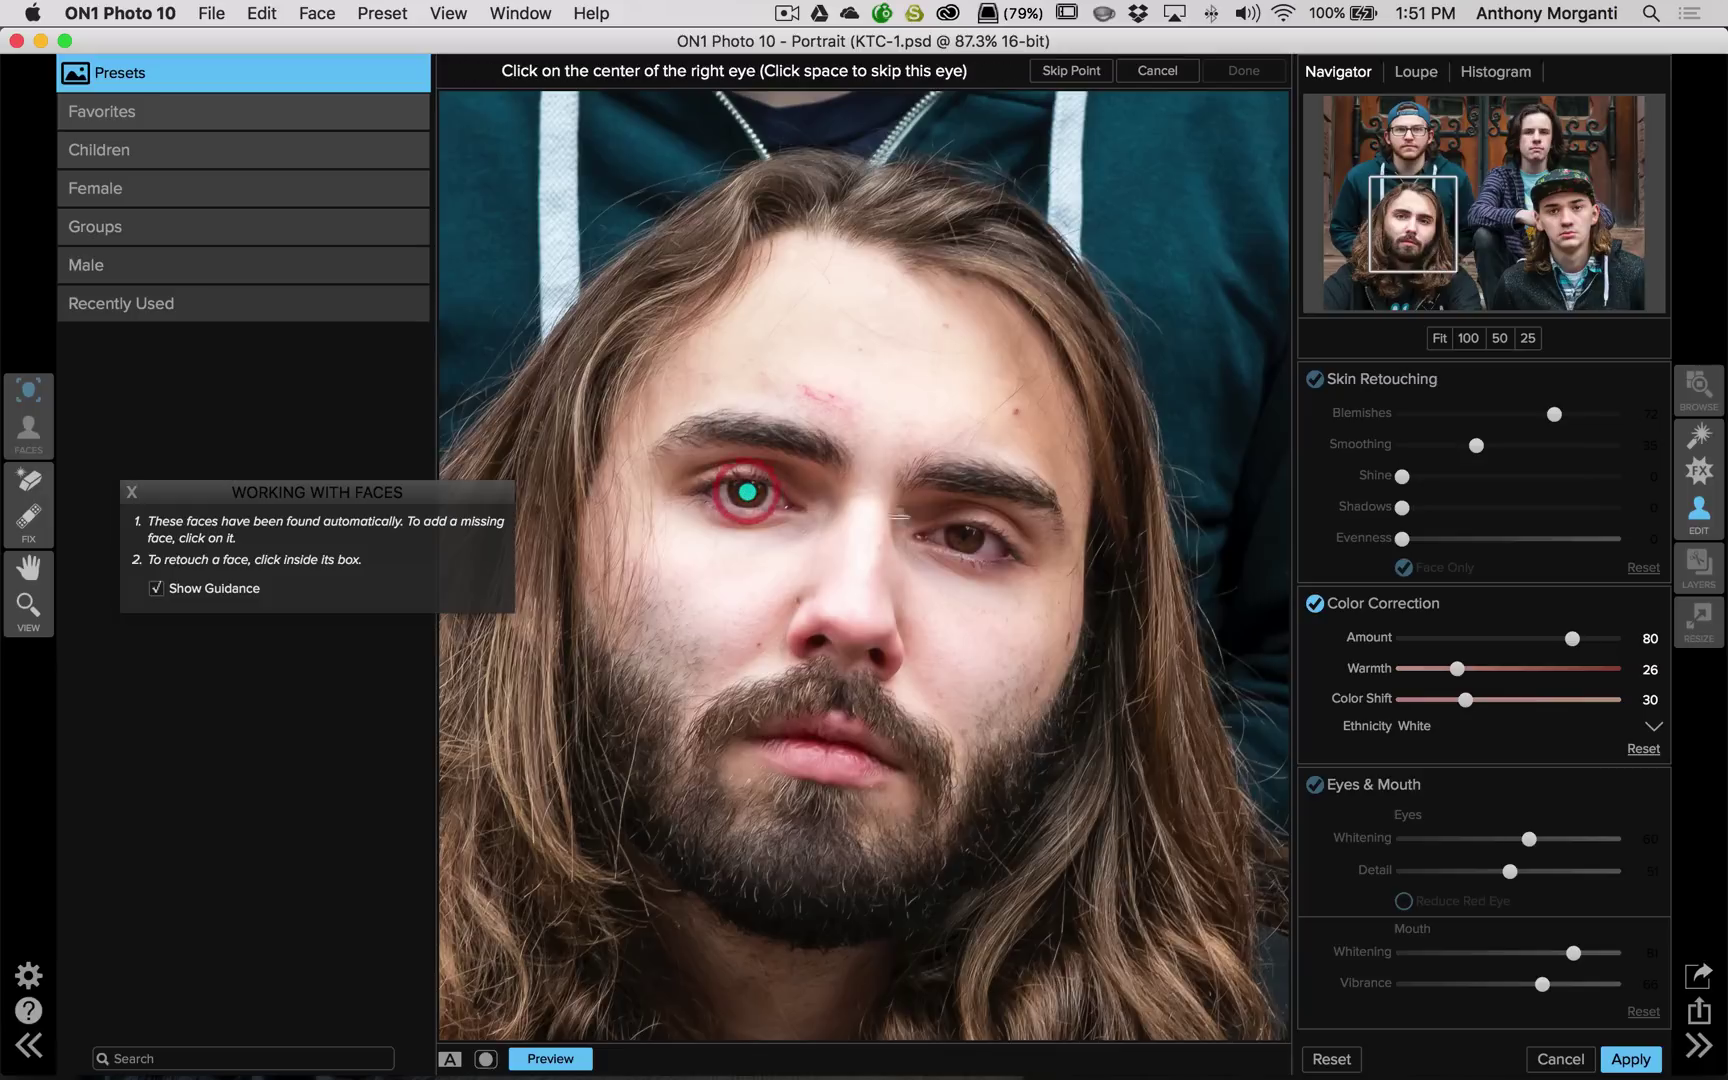
{"action": "left_click", "coordinate": [963, 532]}
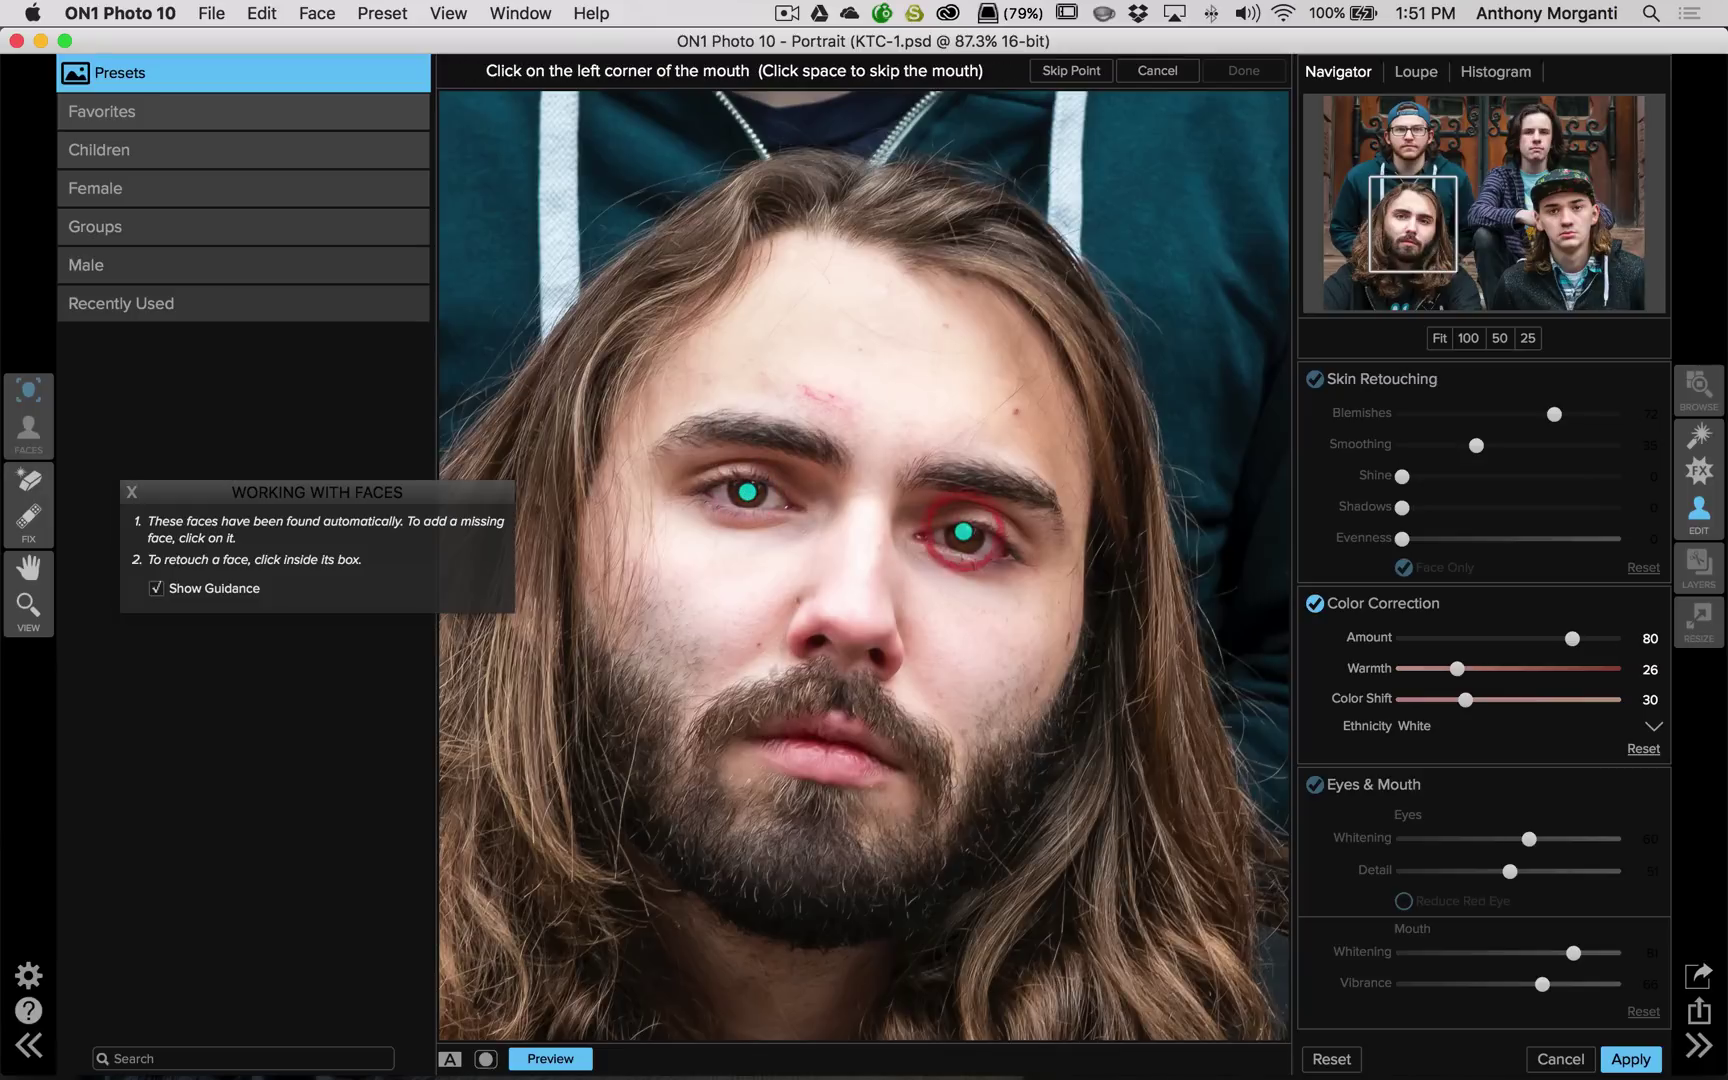
{"action": "left_click", "coordinate": [751, 738]}
{"action": "left_click", "coordinate": [896, 767]}
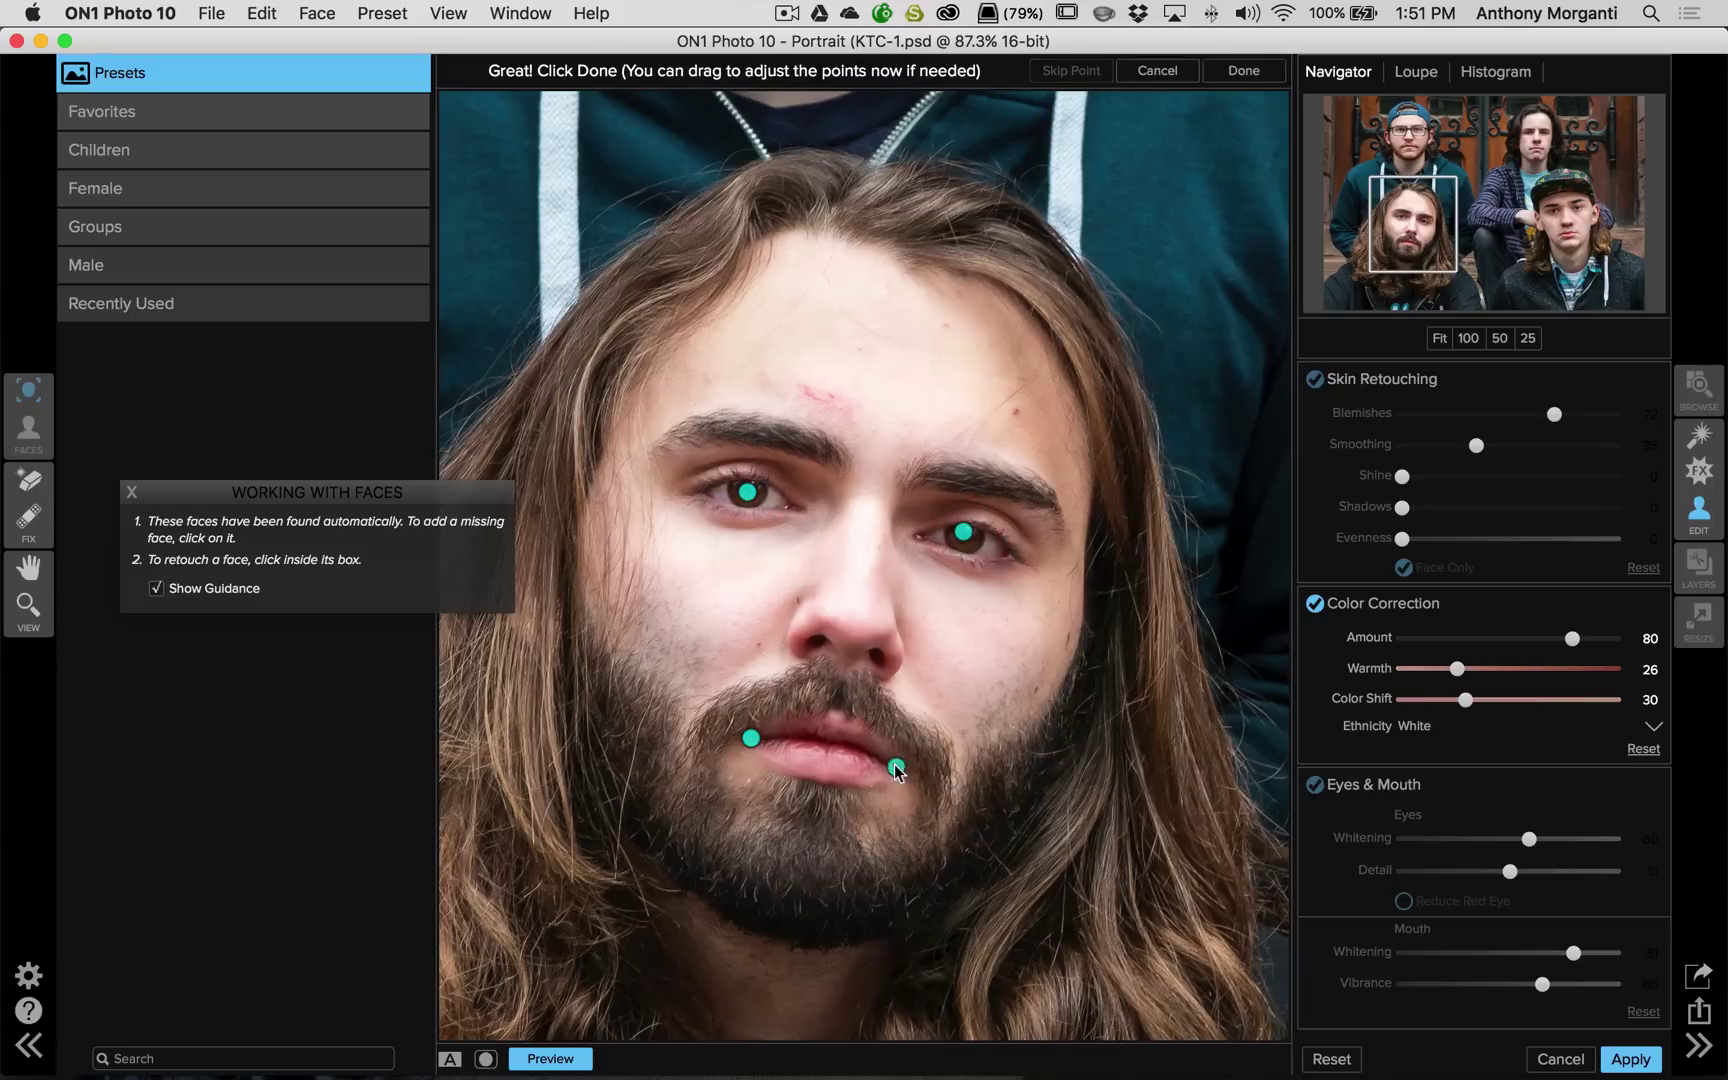
{"action": "left_click", "coordinate": [1235, 74]}
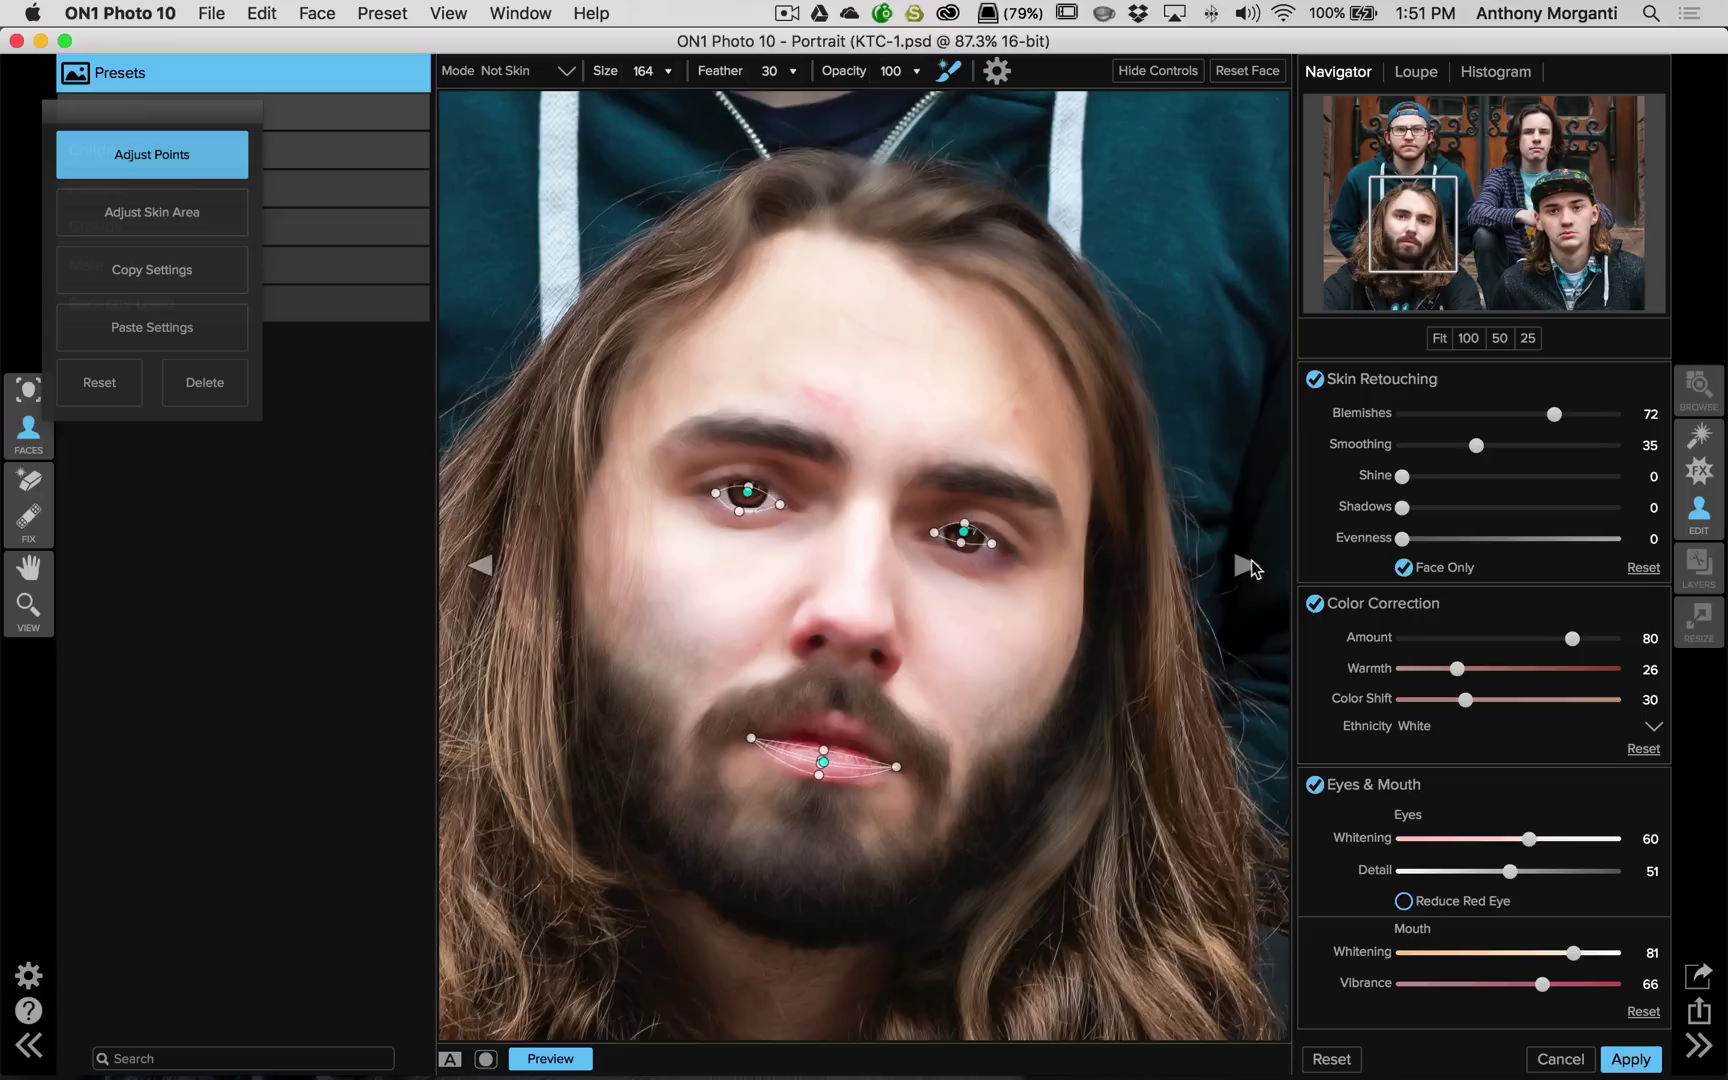
Step: Cancel the ON1 Portrait session and confirm discarding the edits to return to Photoshop
{"action": "left_click", "coordinate": [1240, 567]}
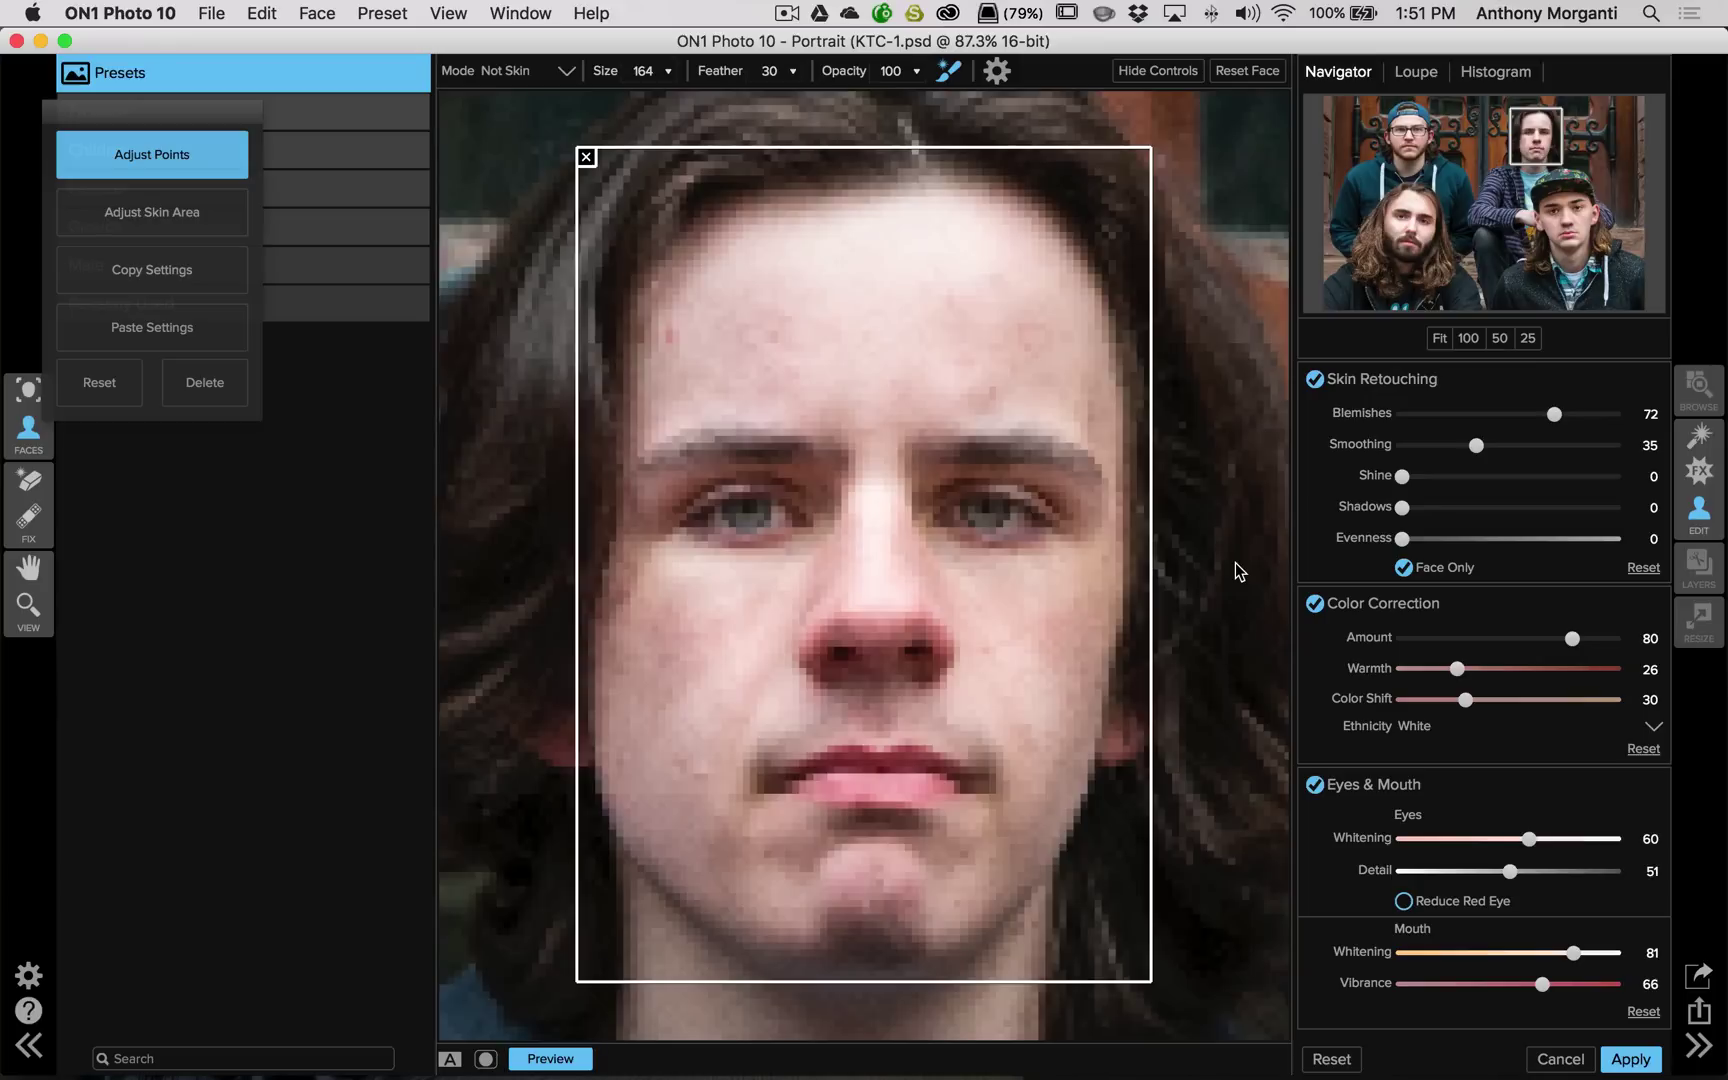
{"action": "key", "text": "Return"}
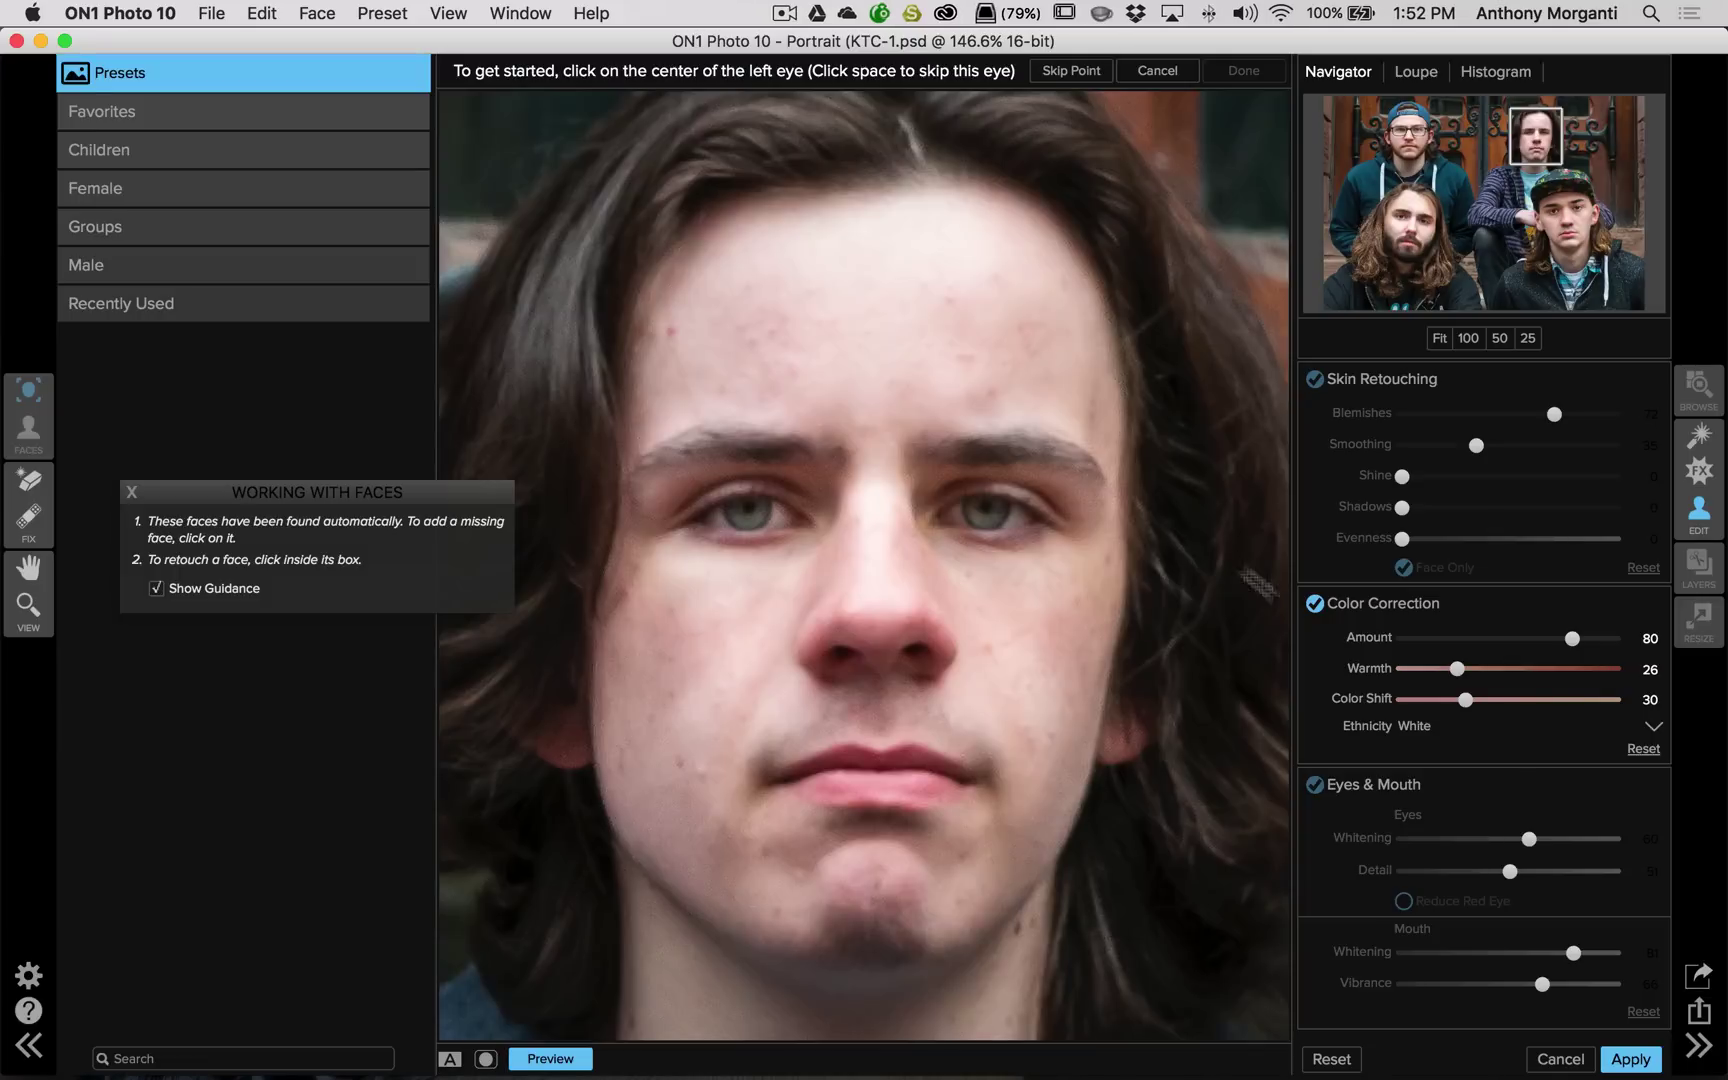
{"action": "left_click", "coordinate": [1560, 1060]}
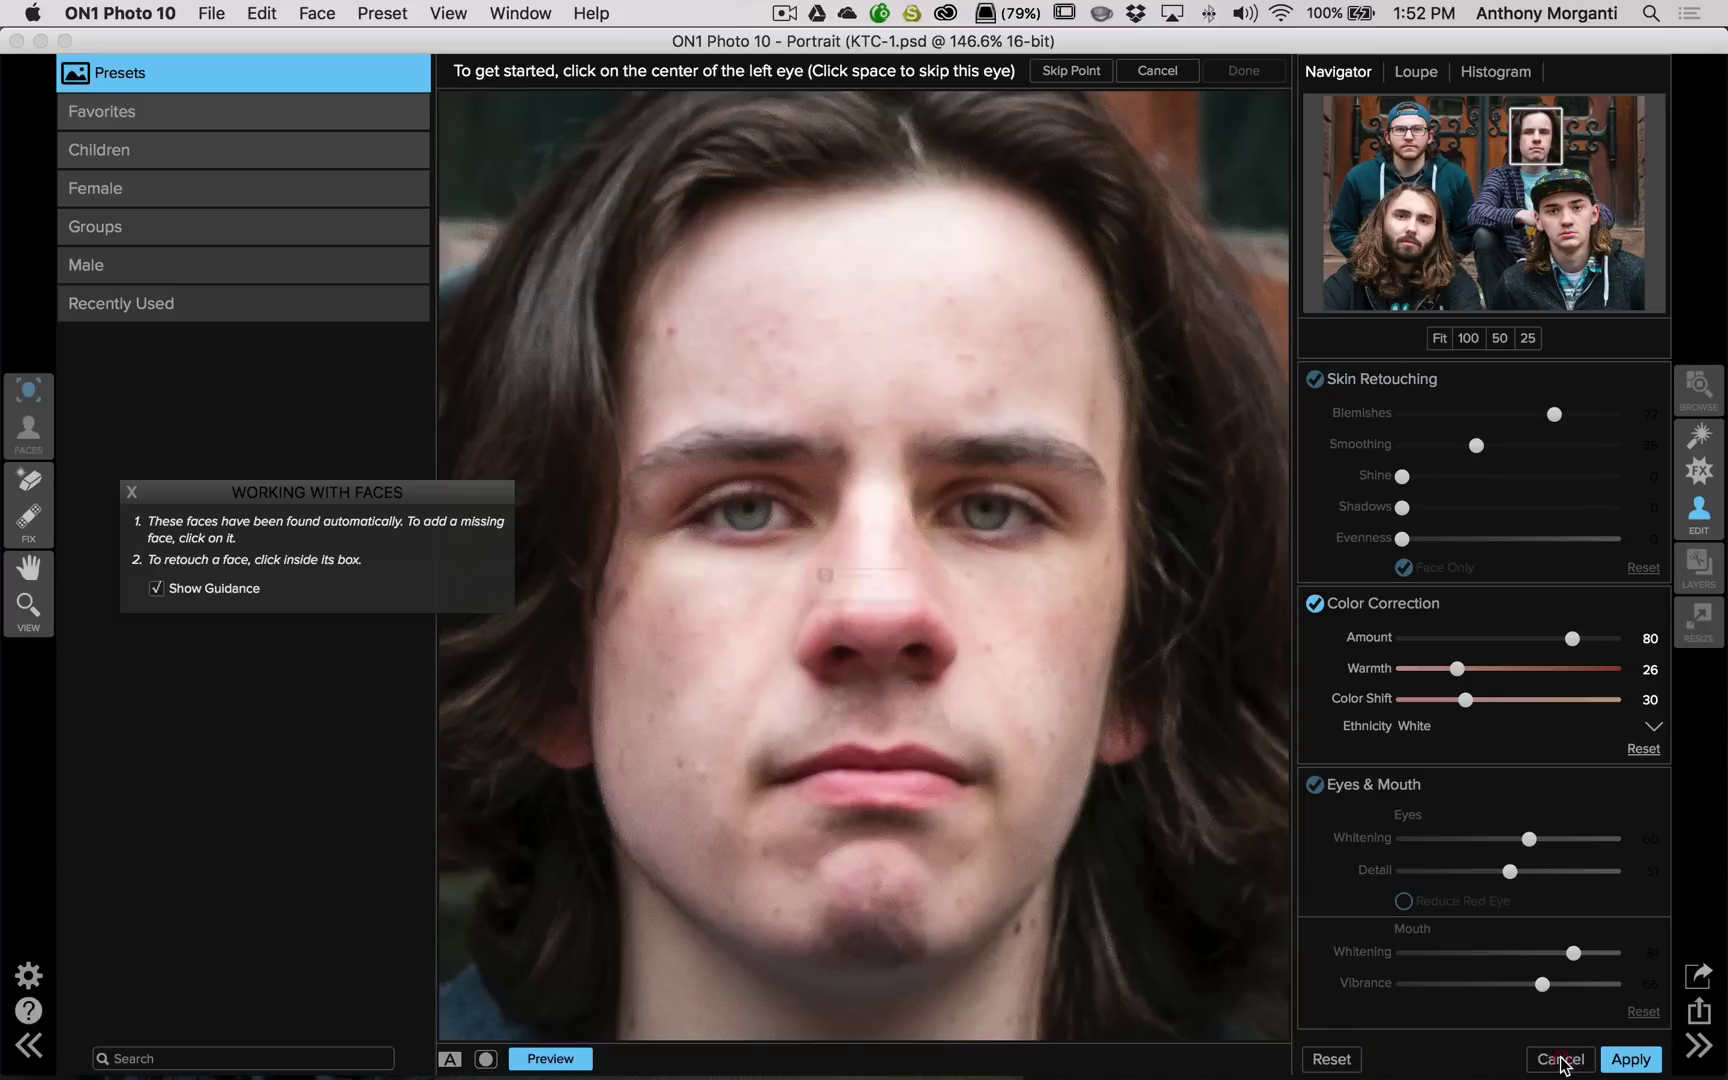
{"action": "left_click", "coordinate": [1052, 627]}
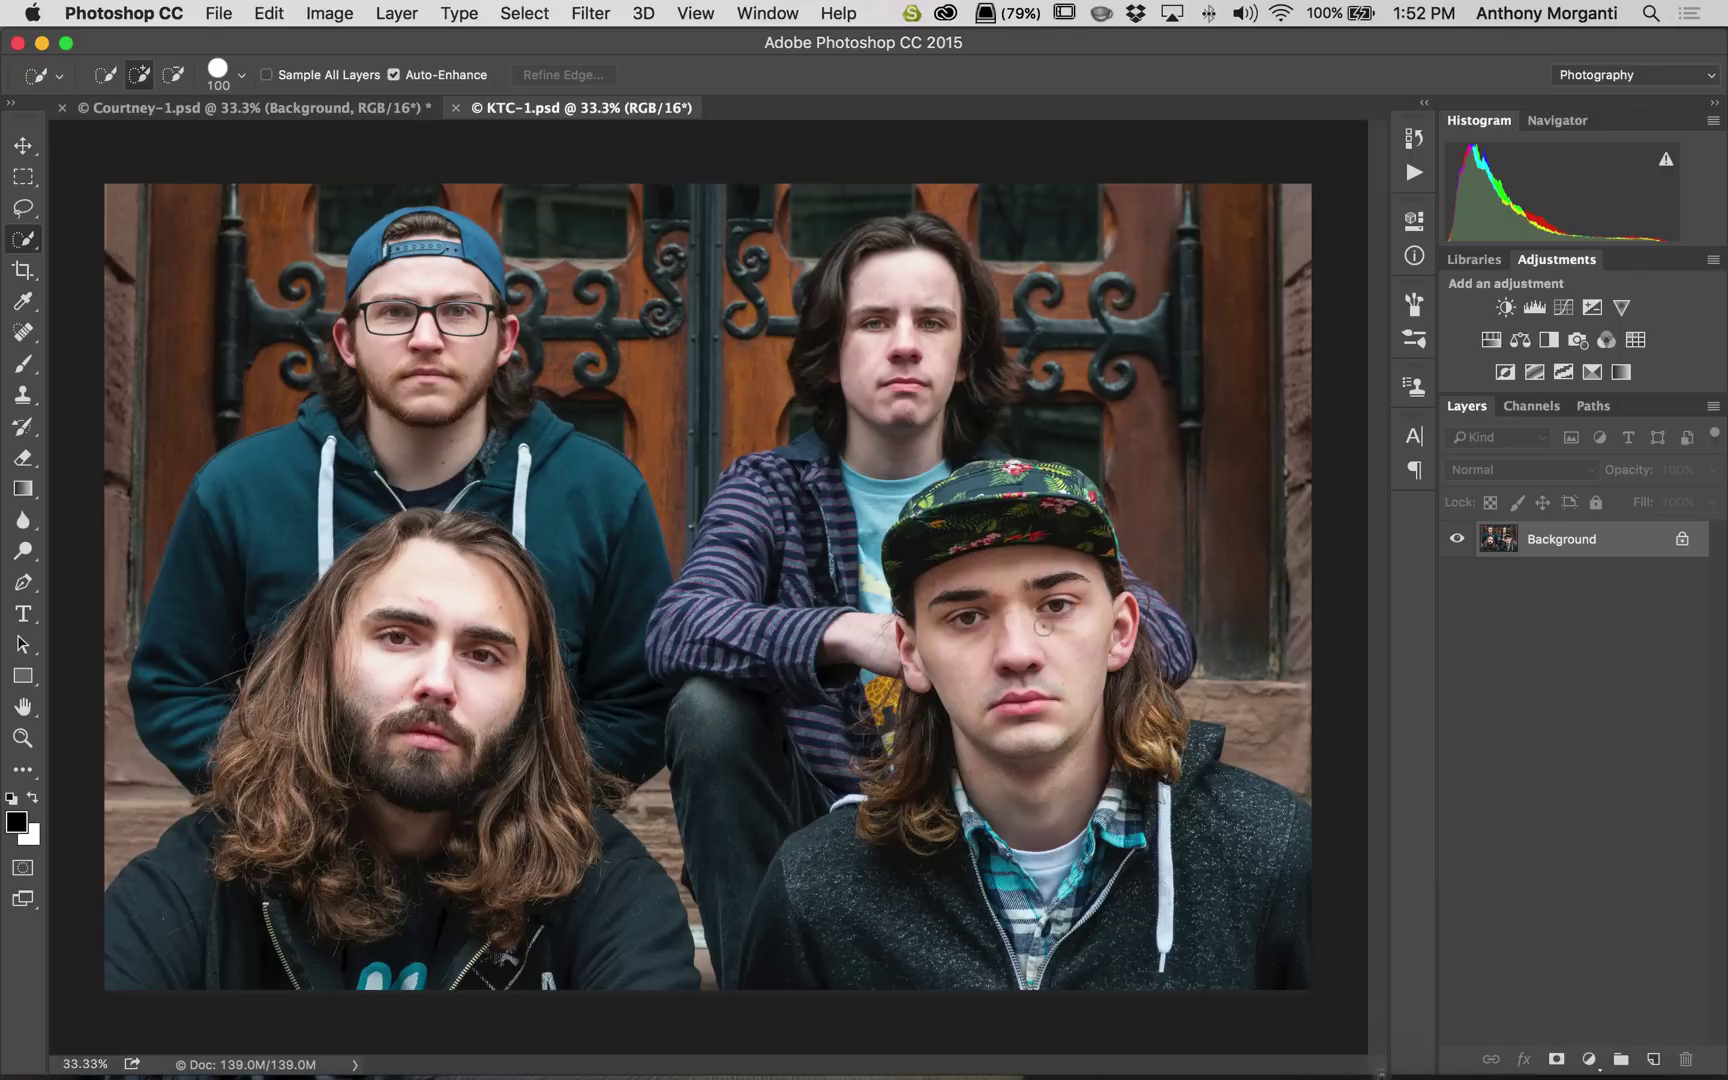
Step: Close KTC-1.psd and send Courtney-1.psd to ON1 Portrait 10 via File > Automate
{"action": "left_click", "coordinate": [456, 107]}
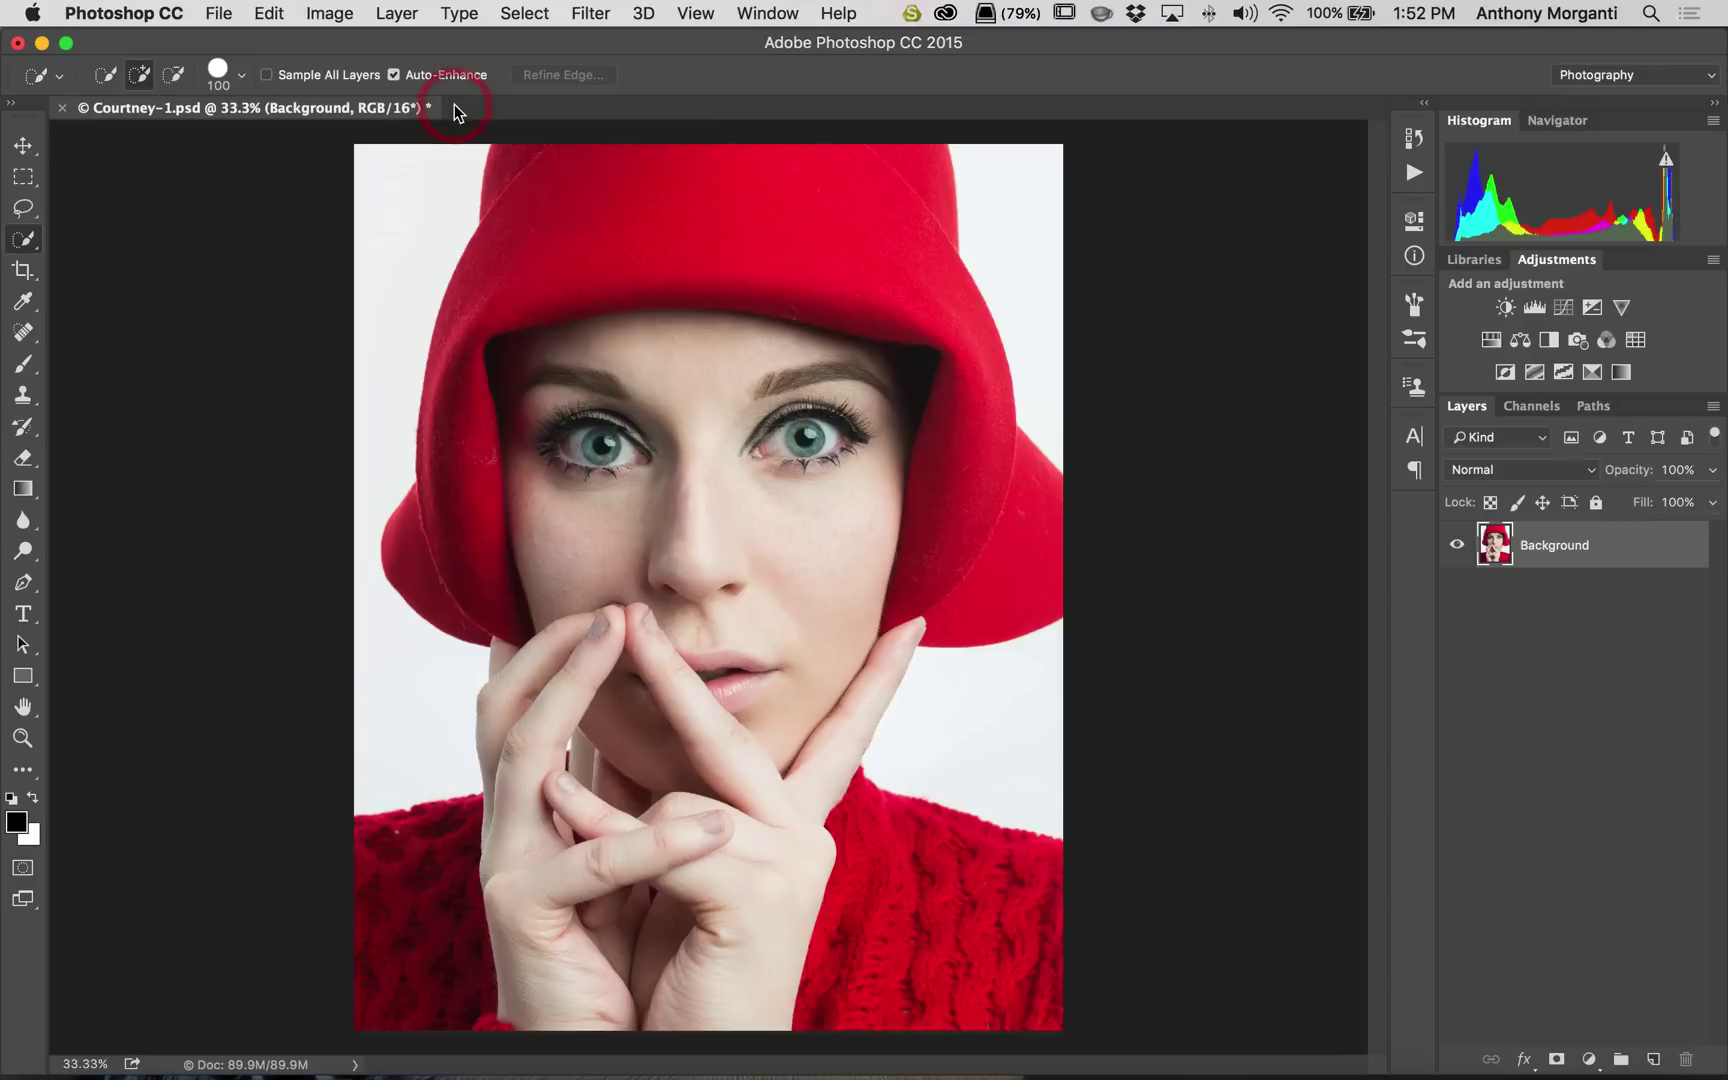
{"action": "left_click", "coordinate": [218, 14]}
{"action": "mouse_move", "coordinate": [343, 533]}
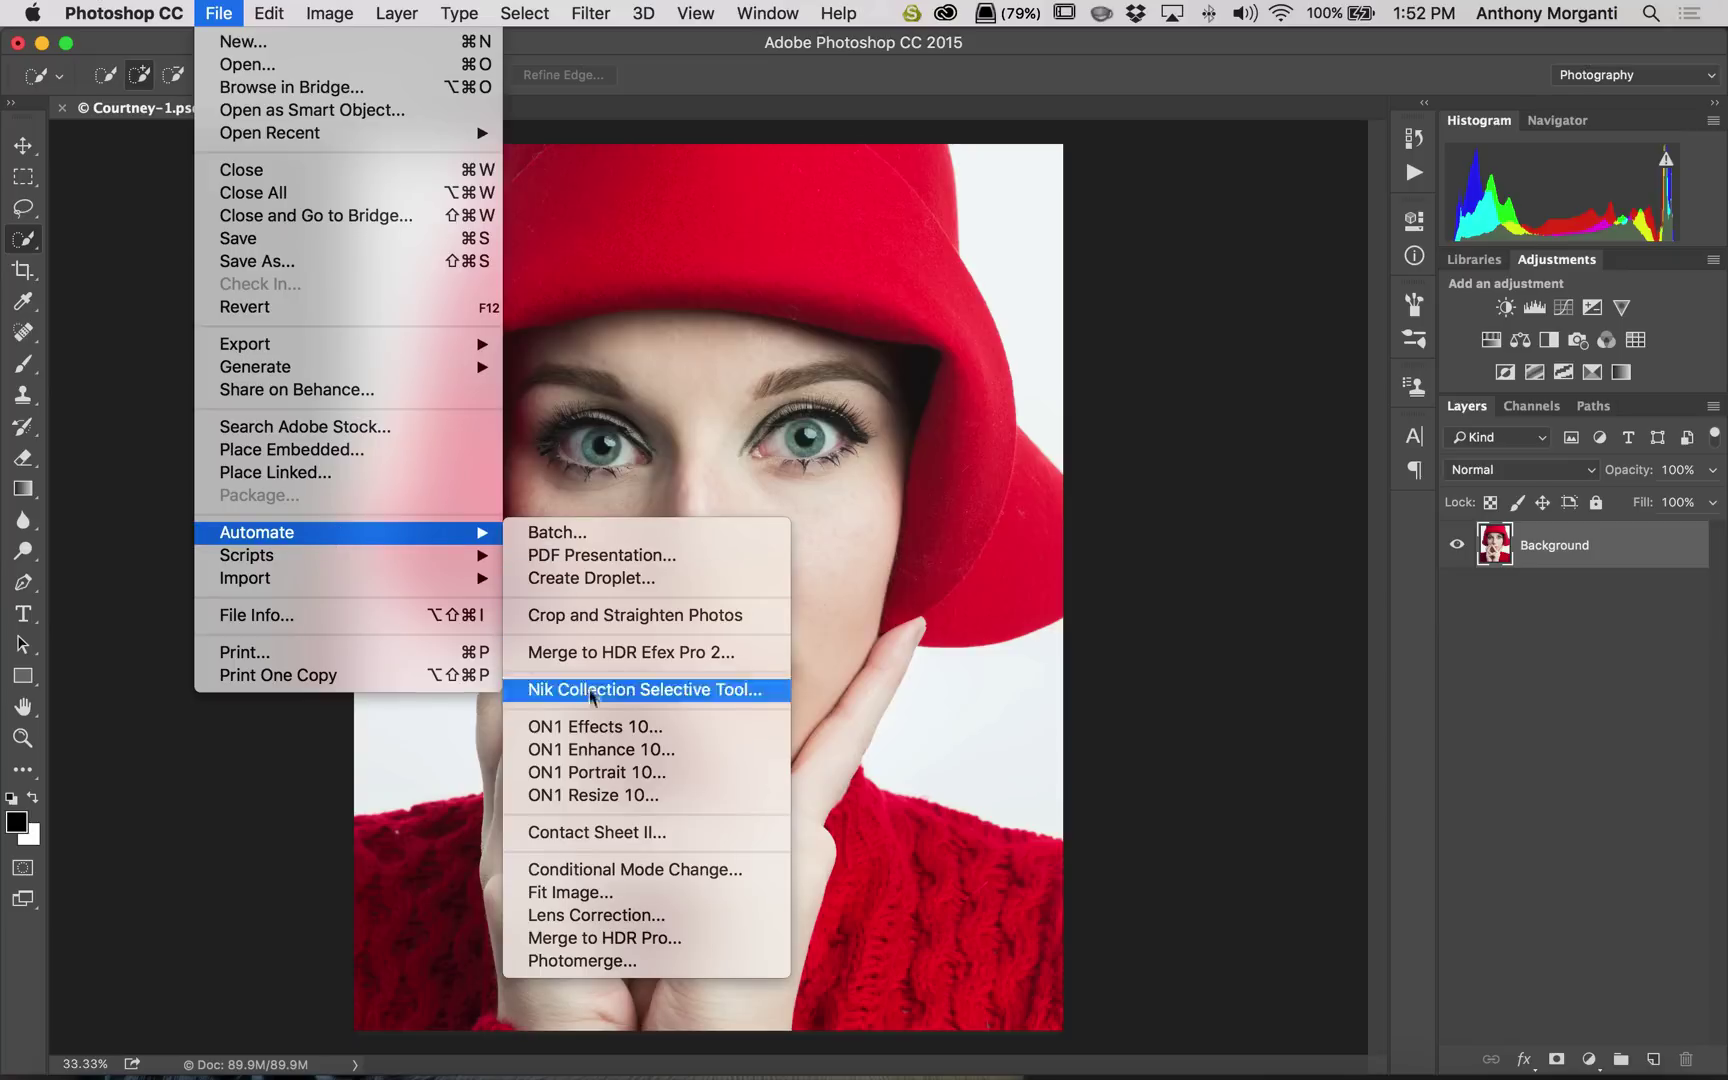
{"action": "left_click", "coordinate": [600, 772]}
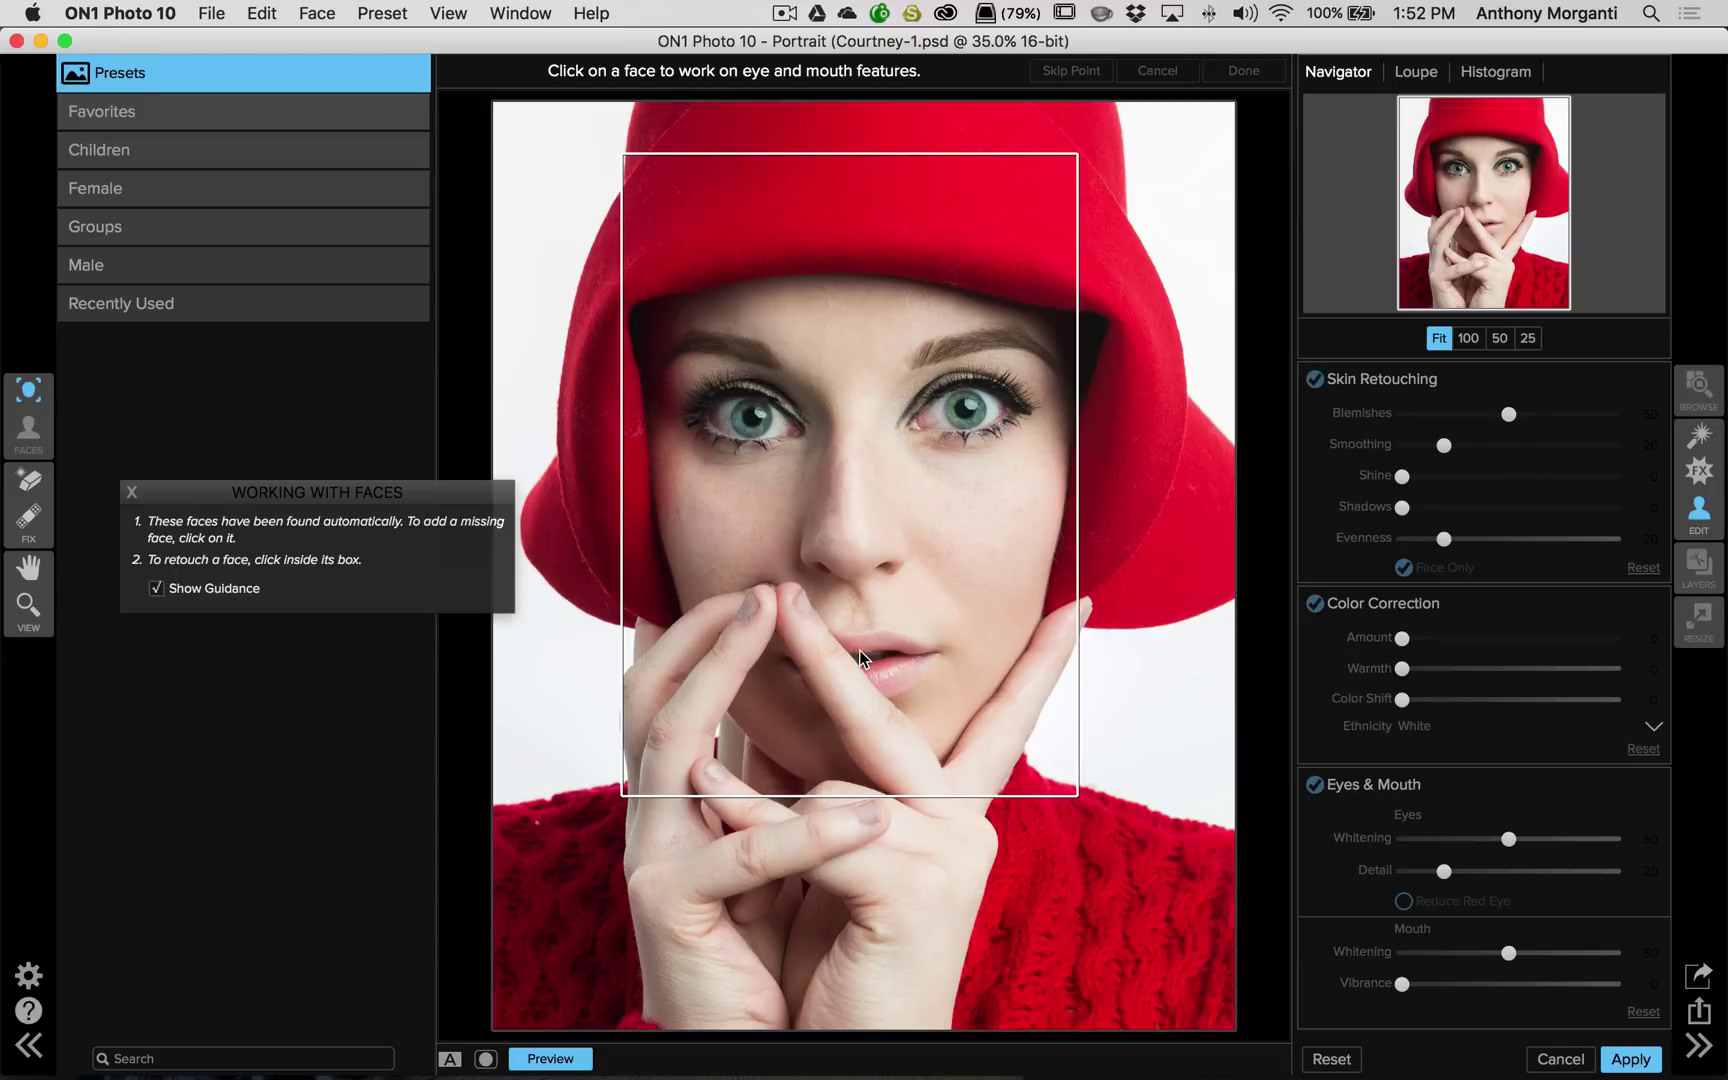
Step: Select the red-hat woman's face and mark her left eye, right eye, and both mouth corners
{"action": "left_click", "coordinate": [859, 649]}
{"action": "left_click", "coordinate": [882, 418]}
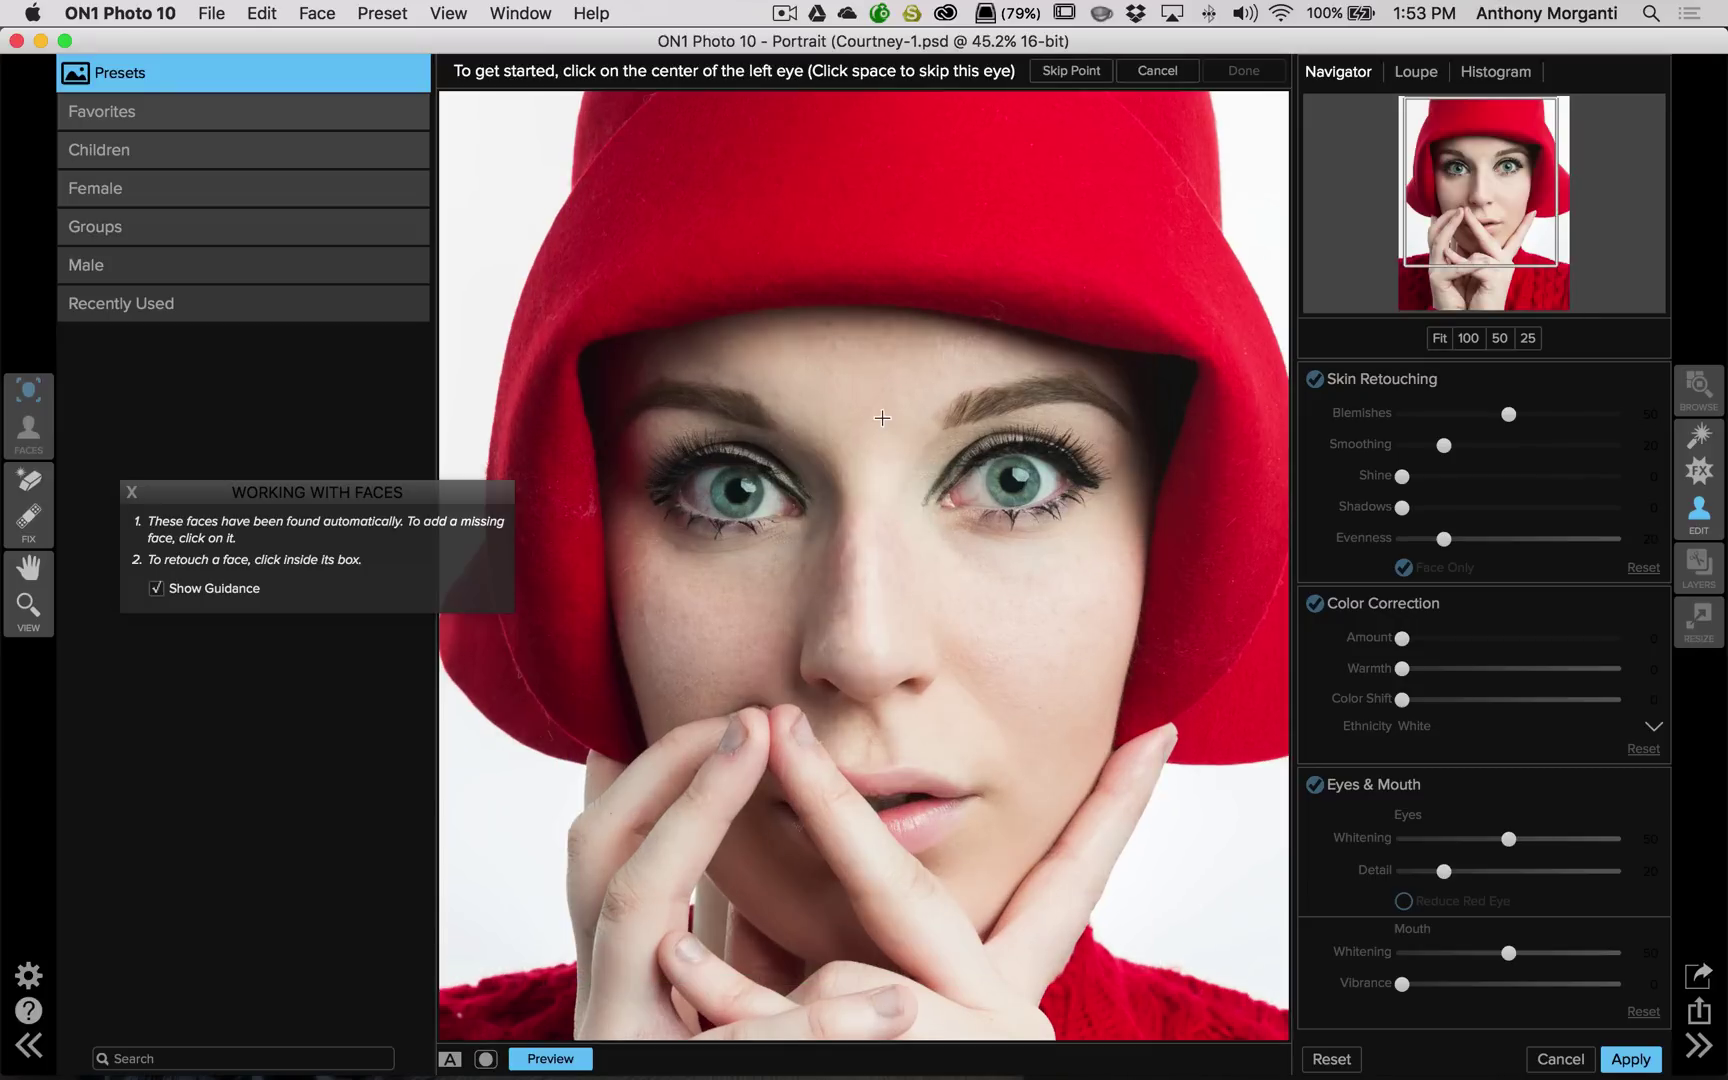
{"action": "left_click", "coordinate": [738, 491]}
{"action": "left_click", "coordinate": [1015, 480]}
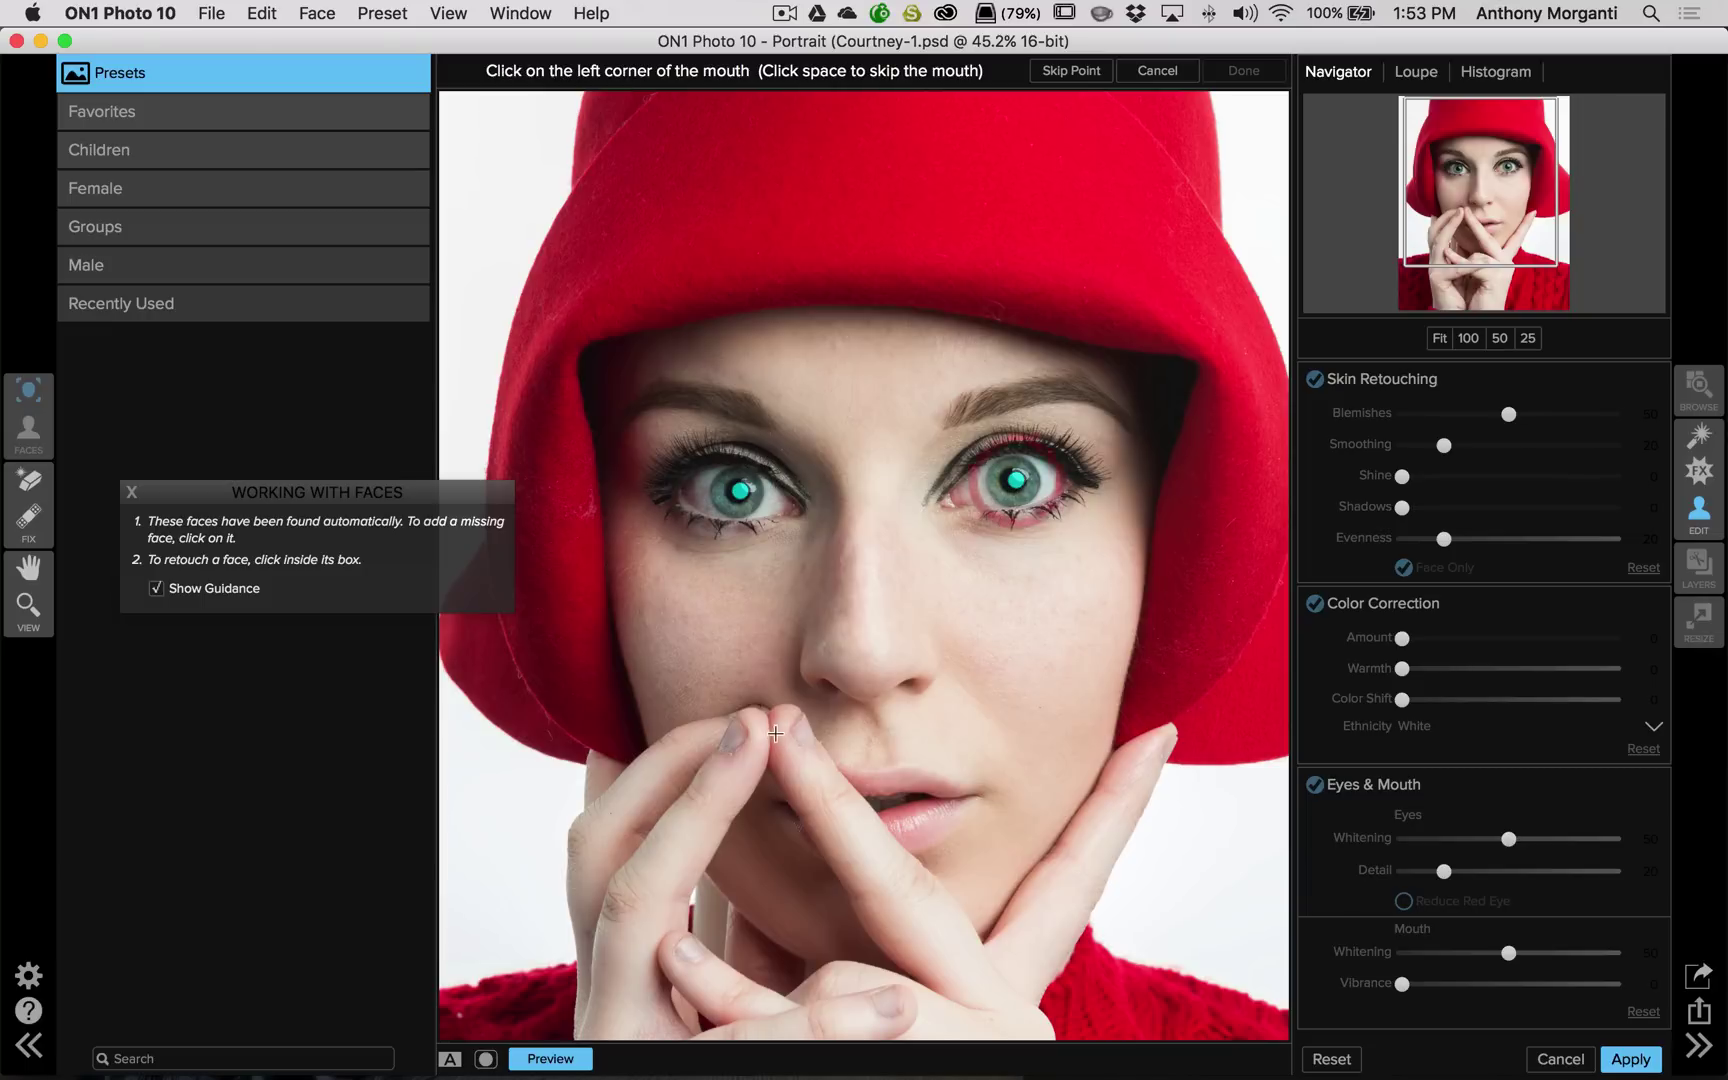
{"action": "left_click", "coordinate": [777, 805]}
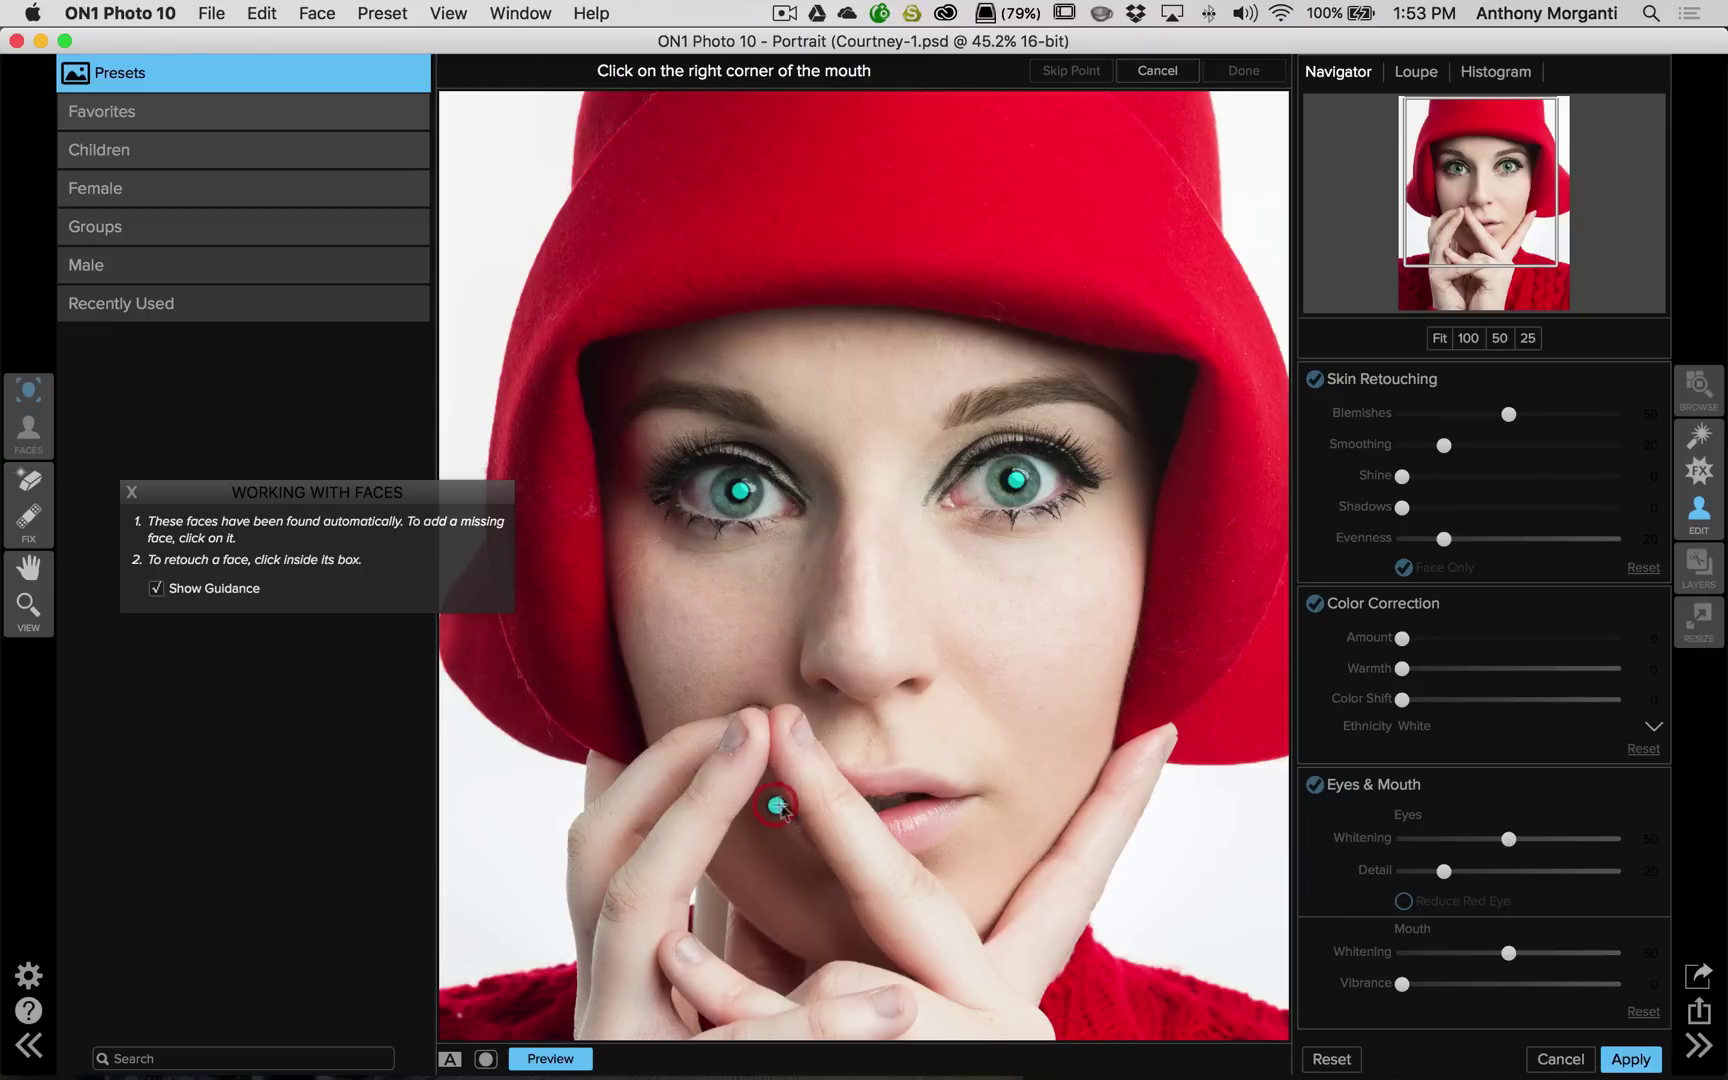
{"action": "left_click", "coordinate": [985, 793]}
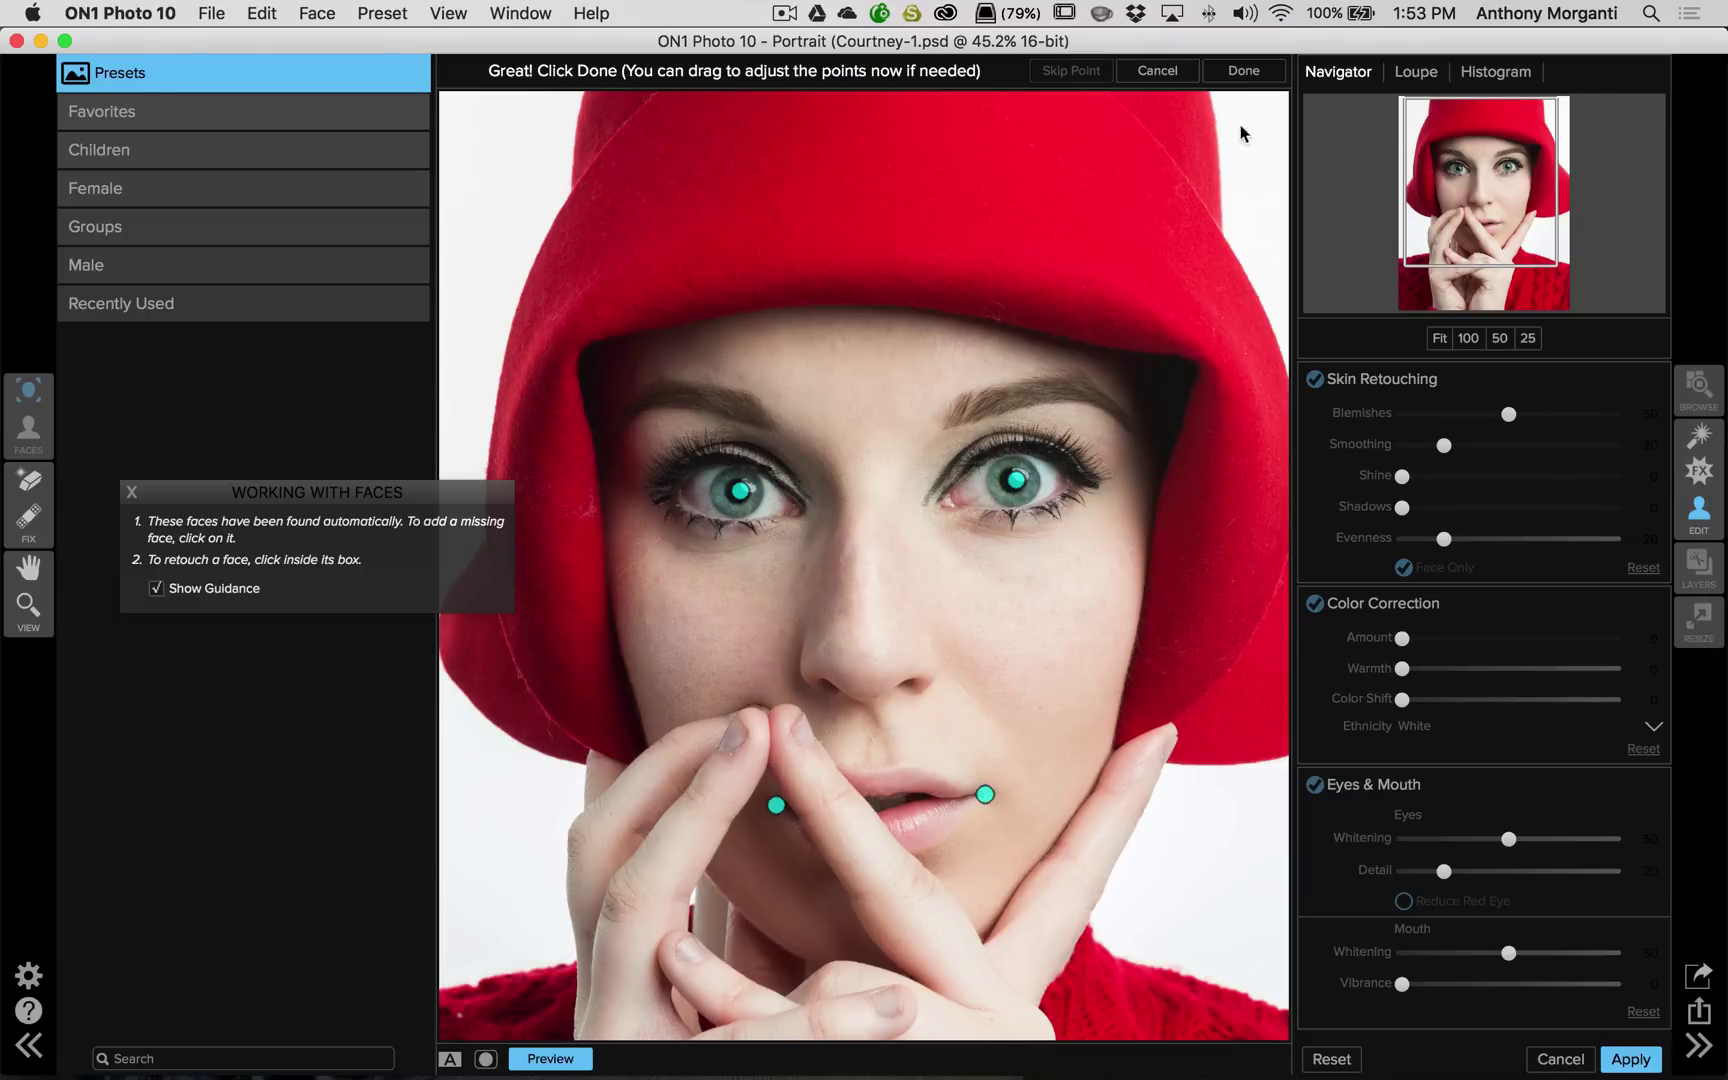
Step: Apply the face retouch and drag the left eye's corner points to fit its outline
{"action": "left_click", "coordinate": [1243, 71]}
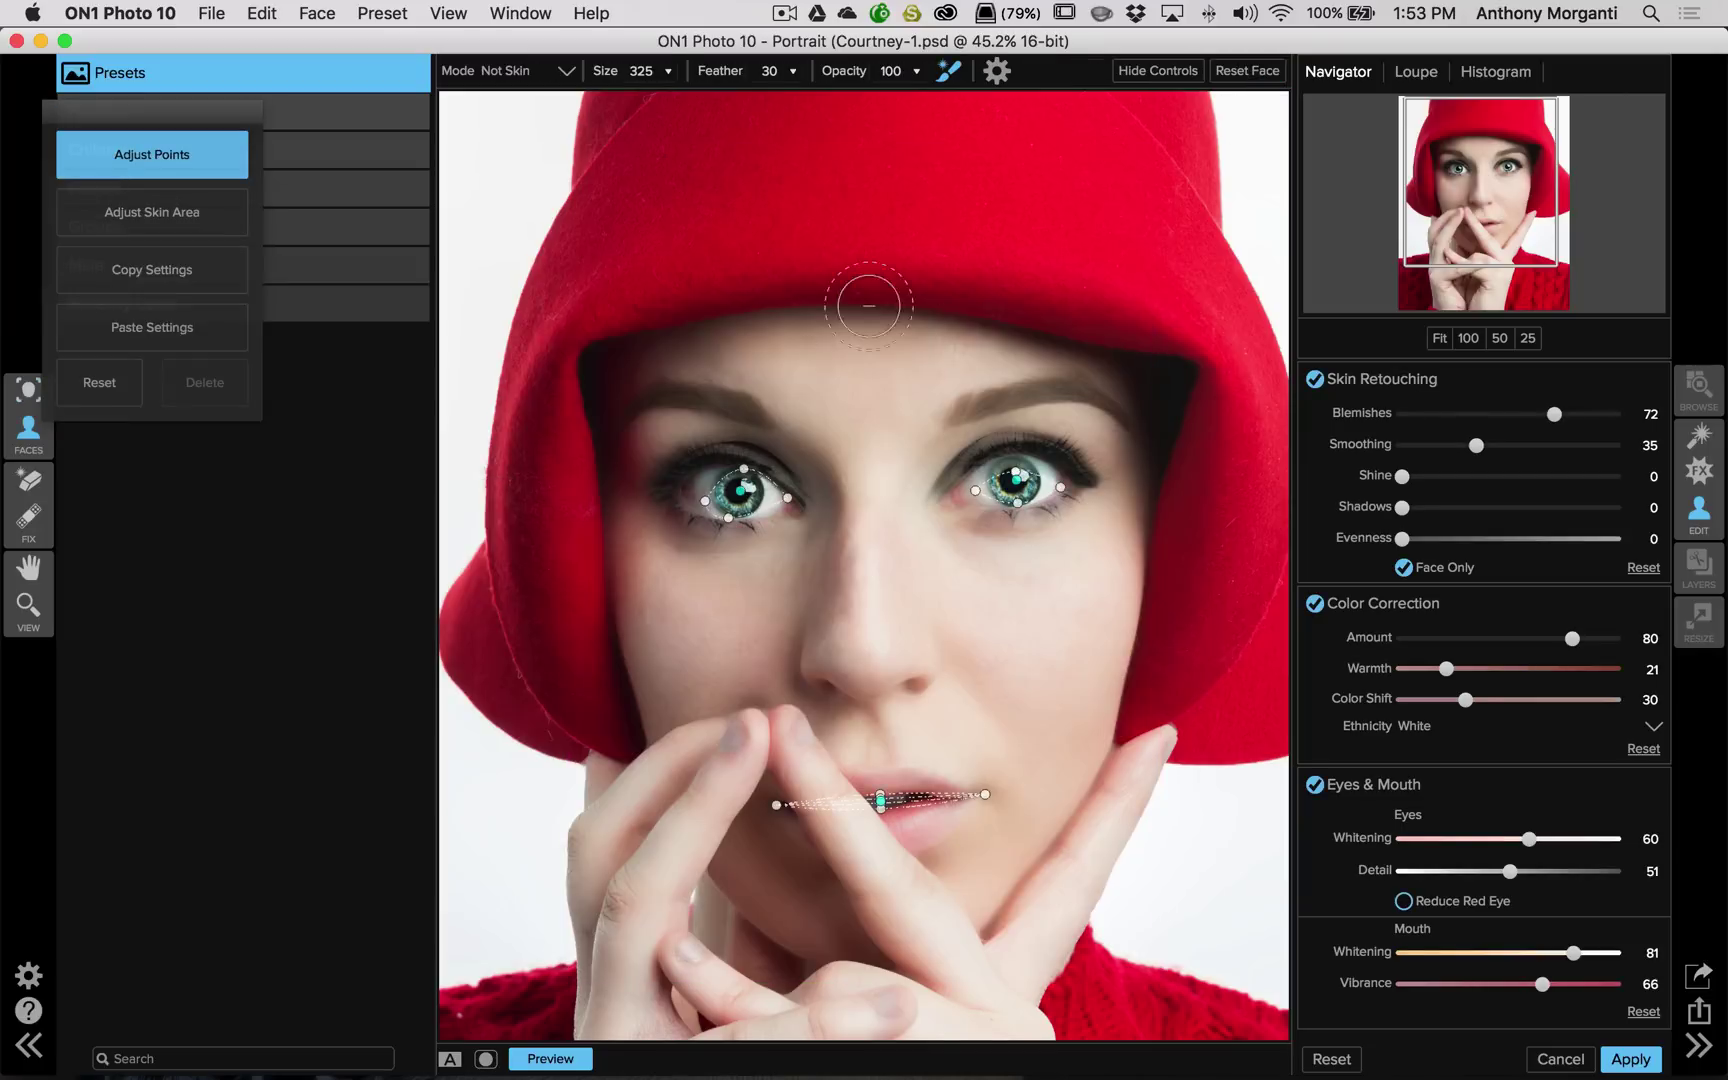
{"action": "left_click_drag", "start_coordinate": [705, 500], "coordinate": [677, 492]}
{"action": "left_click_drag", "start_coordinate": [788, 498], "coordinate": [792, 499]}
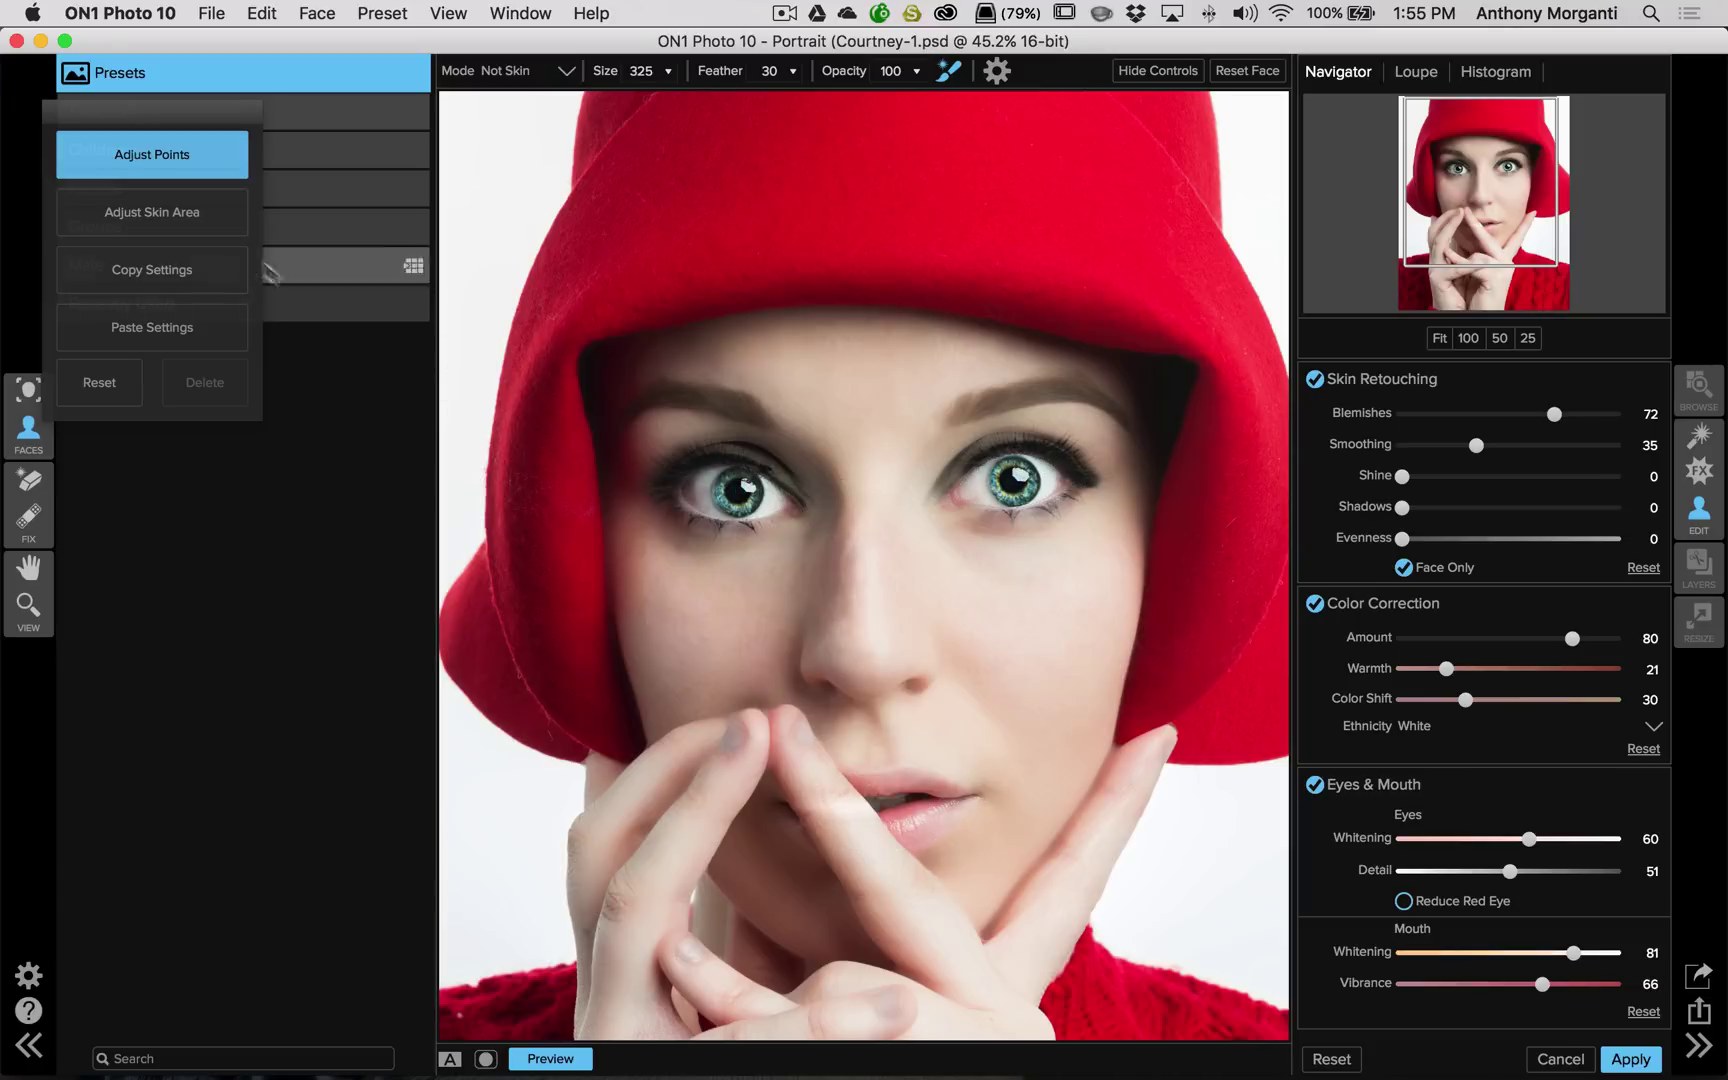
Step: Show the skin mask and paint Not Skin over the hand and along both hat edges at brush size 175
{"action": "left_click", "coordinate": [155, 218]}
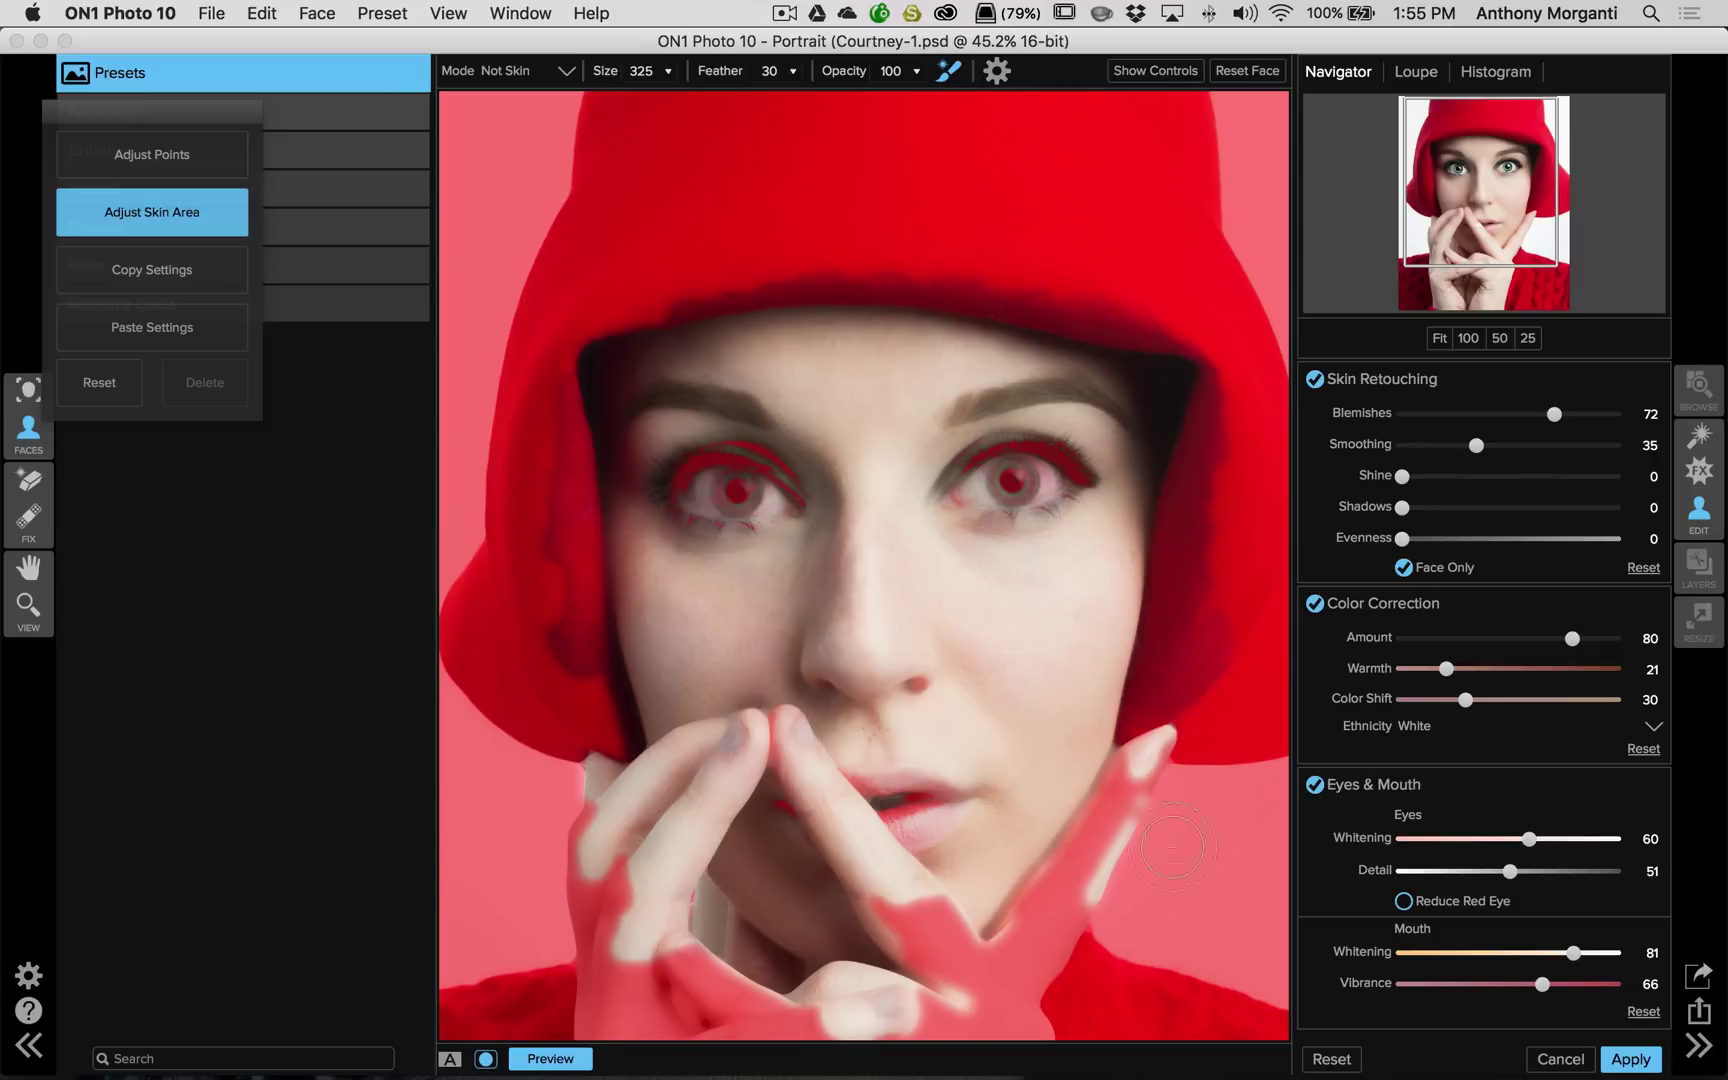
{"action": "mouse_move", "coordinate": [678, 955]}
{"action": "left_mouse_down"}
{"action": "mouse_move", "coordinate": [653, 987]}
{"action": "mouse_move", "coordinate": [724, 960]}
{"action": "mouse_move", "coordinate": [928, 960]}
{"action": "left_mouse_up"}
{"action": "left_click", "coordinate": [1165, 328]}
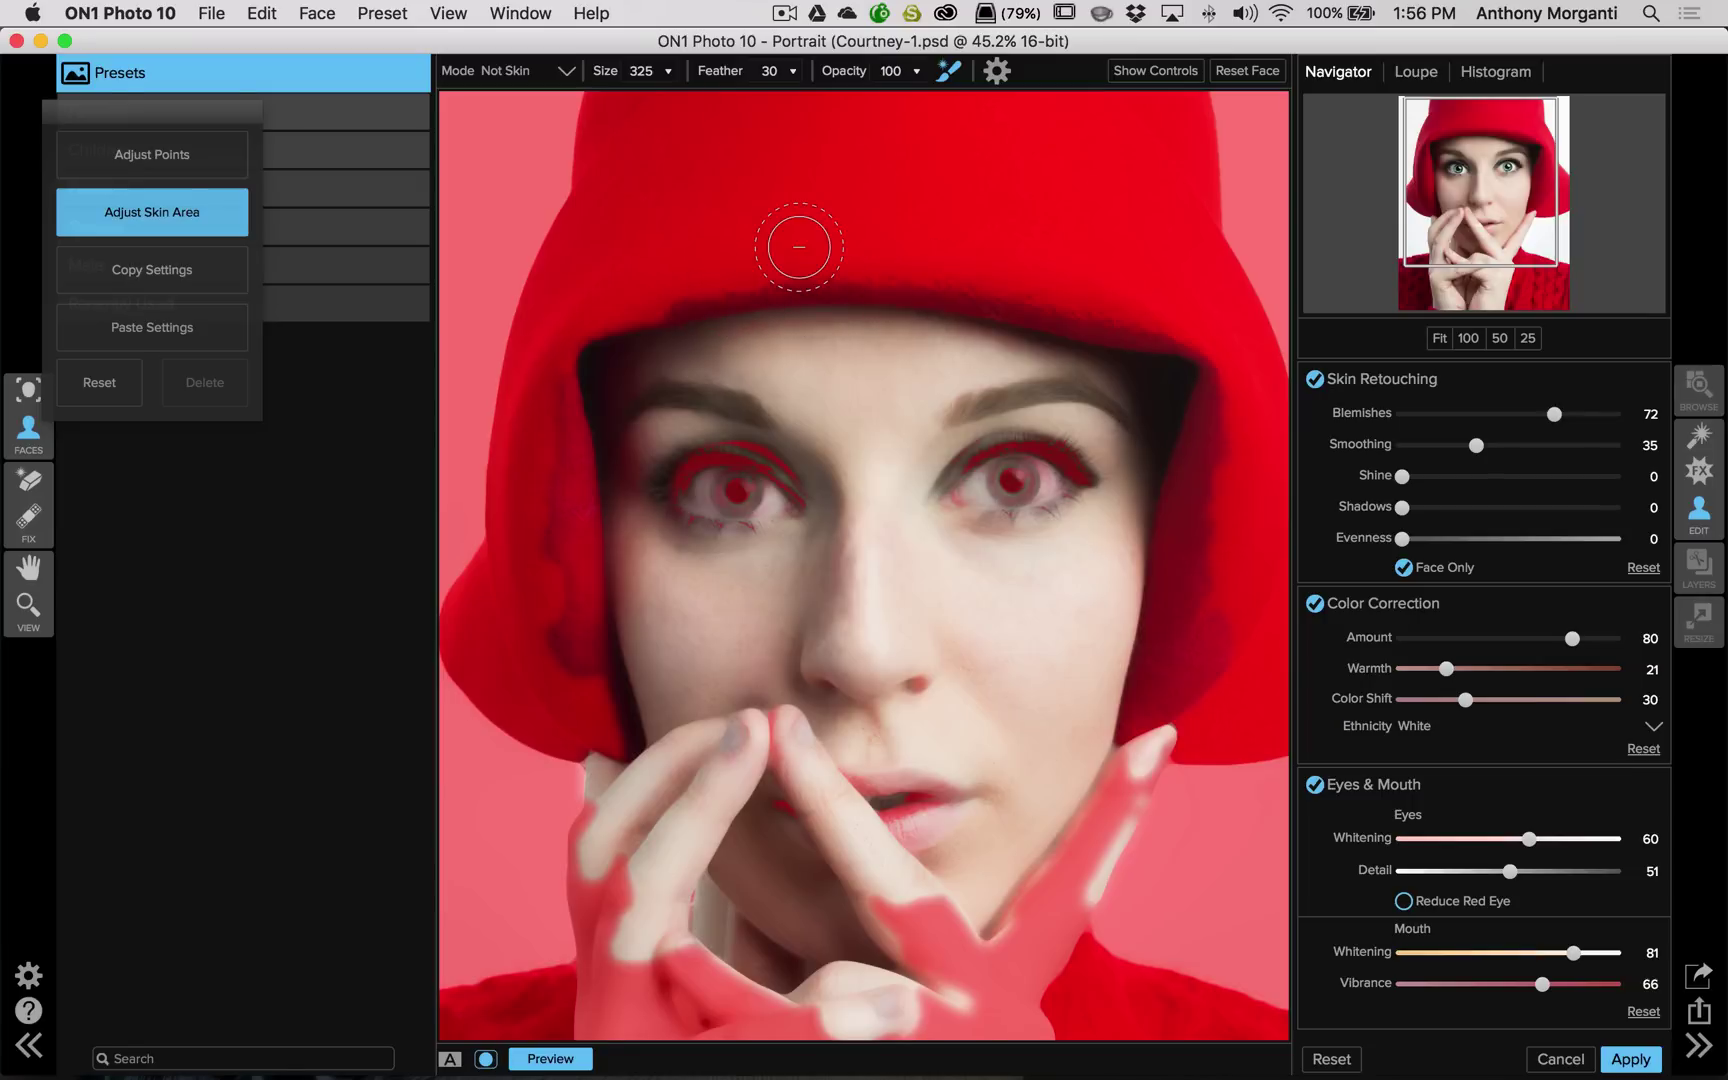
{"action": "key", "text": "bracketleft"}
{"action": "key", "text": "bracketleft"}
{"action": "key", "text": "bracketleft"}
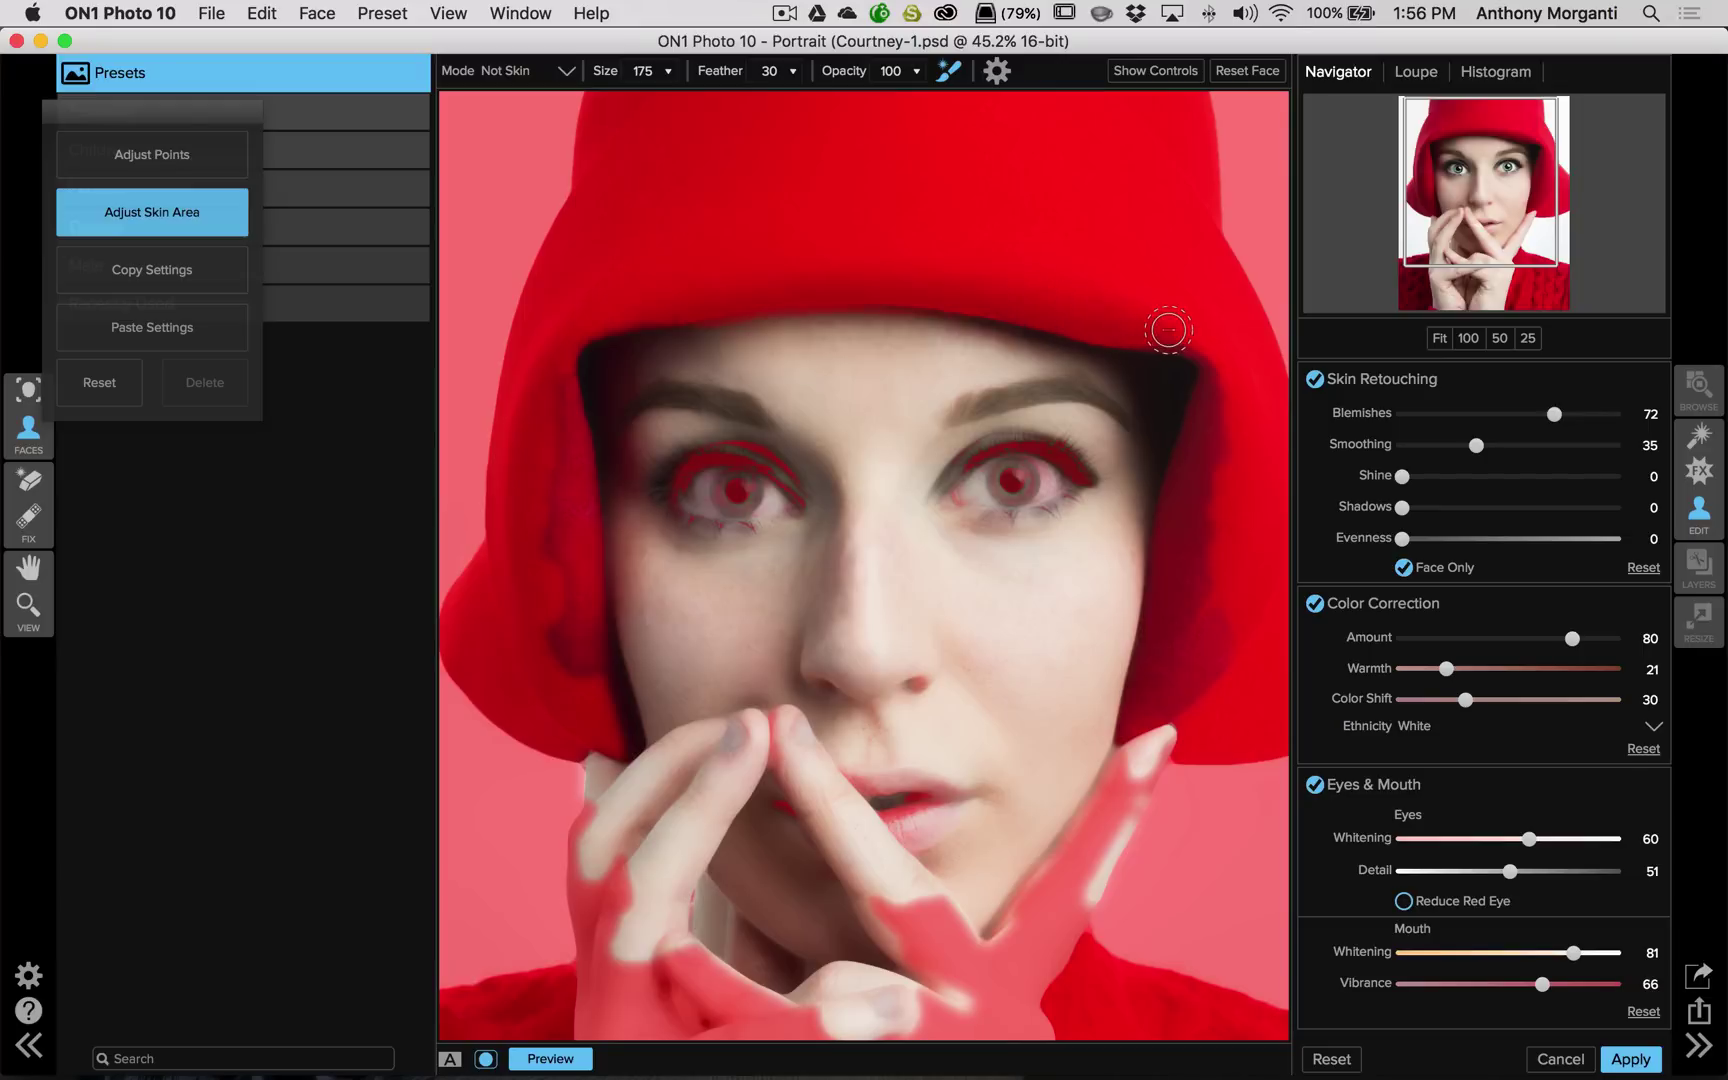
{"action": "mouse_move", "coordinate": [1210, 405]}
{"action": "left_mouse_down"}
{"action": "mouse_move", "coordinate": [1220, 438]}
{"action": "mouse_move", "coordinate": [1200, 413]}
{"action": "mouse_move", "coordinate": [1203, 490]}
{"action": "mouse_move", "coordinate": [1181, 476]}
{"action": "mouse_move", "coordinate": [1176, 605]}
{"action": "mouse_move", "coordinate": [1160, 596]}
{"action": "mouse_move", "coordinate": [1131, 723]}
{"action": "mouse_move", "coordinate": [1136, 657]}
{"action": "mouse_move", "coordinate": [1122, 748]}
{"action": "mouse_move", "coordinate": [1192, 687]}
{"action": "mouse_move", "coordinate": [1234, 598]}
{"action": "left_mouse_up"}
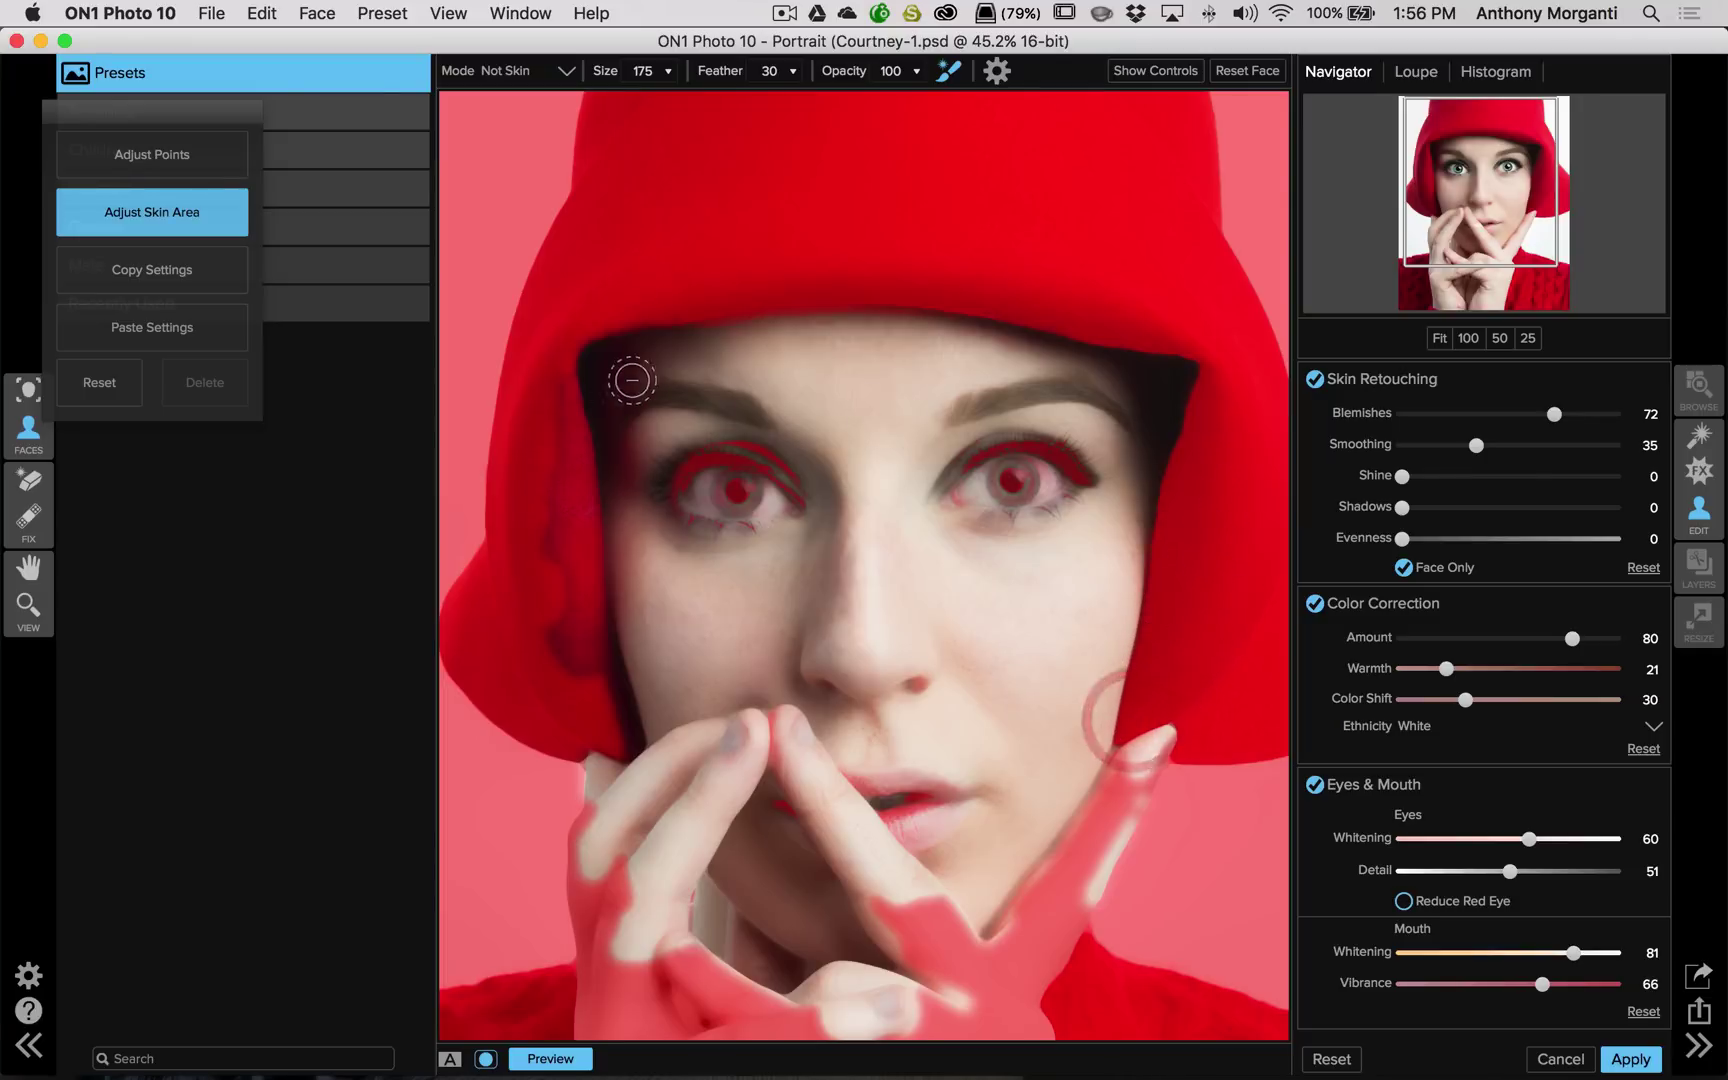
{"action": "mouse_move", "coordinate": [617, 394]}
{"action": "left_mouse_down"}
{"action": "mouse_move", "coordinate": [577, 425]}
{"action": "mouse_move", "coordinate": [564, 378]}
{"action": "mouse_move", "coordinate": [564, 478]}
{"action": "mouse_move", "coordinate": [561, 374]}
{"action": "mouse_move", "coordinate": [592, 527]}
{"action": "mouse_move", "coordinate": [575, 674]}
{"action": "mouse_move", "coordinate": [572, 539]}
{"action": "mouse_move", "coordinate": [613, 710]}
{"action": "mouse_move", "coordinate": [537, 537]}
{"action": "mouse_move", "coordinate": [560, 475]}
{"action": "mouse_move", "coordinate": [554, 676]}
{"action": "mouse_move", "coordinate": [560, 621]}
{"action": "mouse_move", "coordinate": [596, 670]}
{"action": "mouse_move", "coordinate": [598, 623]}
{"action": "mouse_move", "coordinate": [625, 729]}
{"action": "left_mouse_up"}
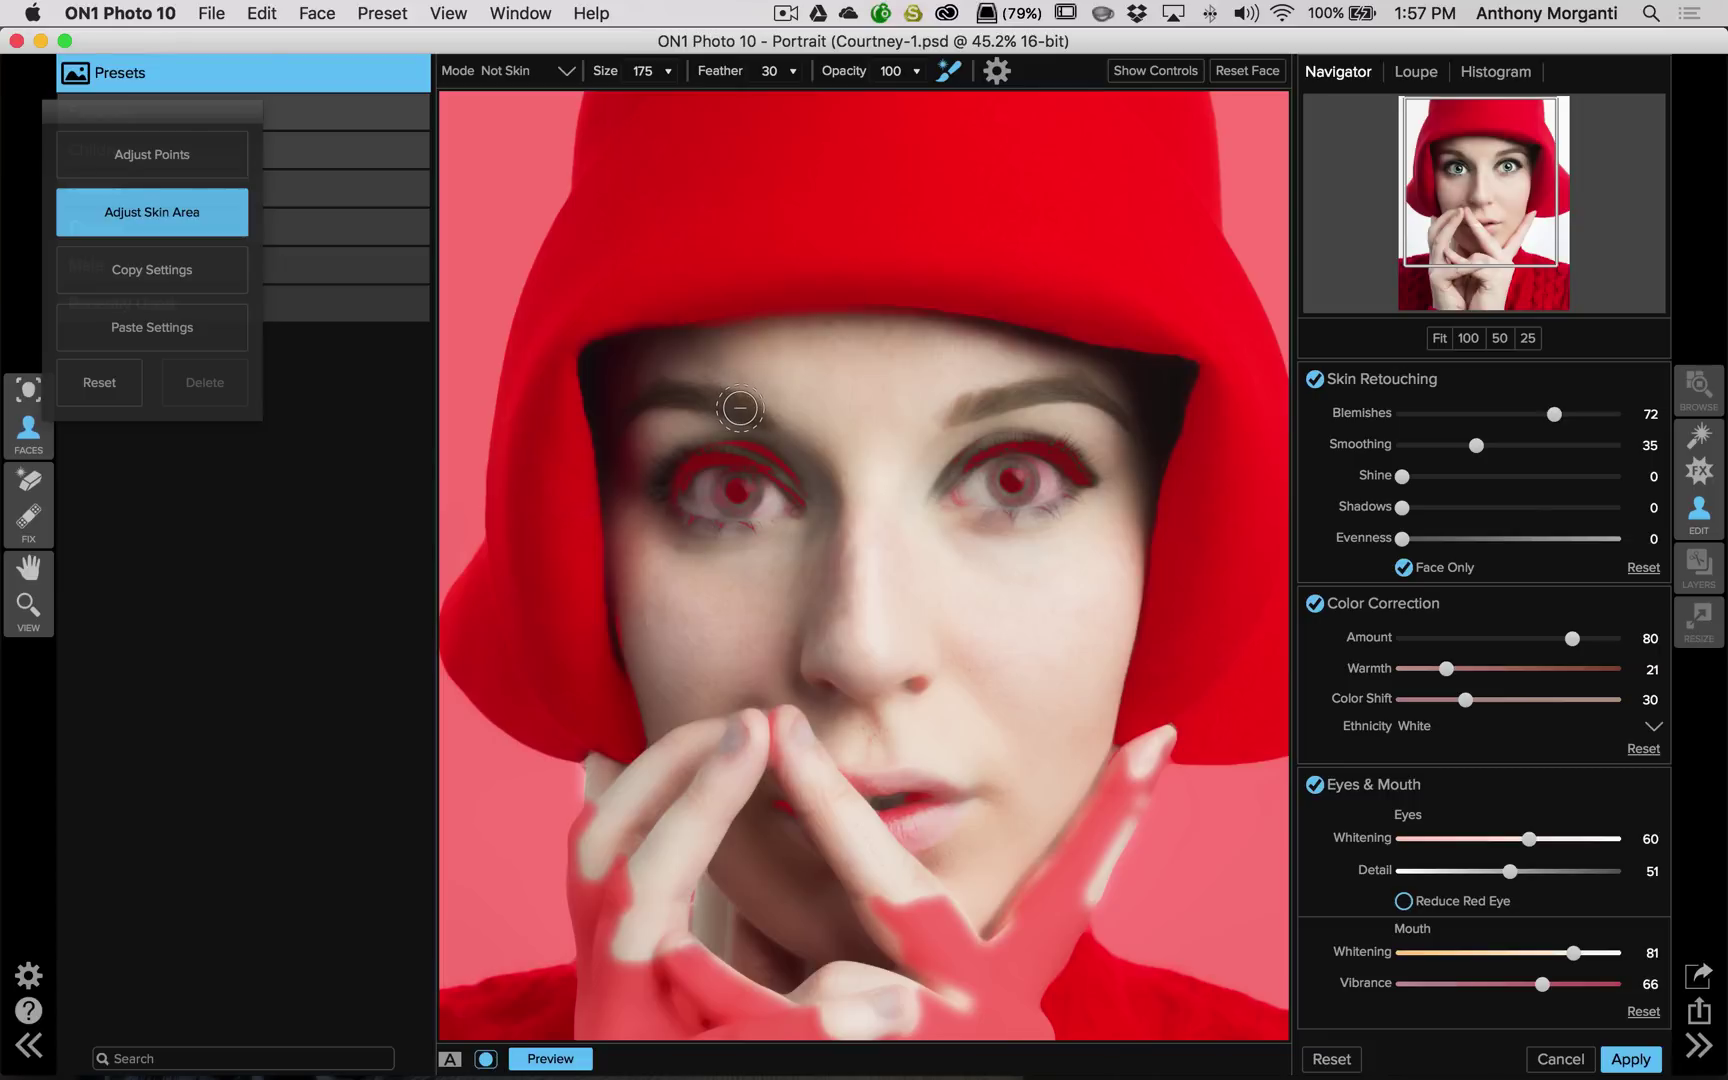
Step: With a size-90 brush, paint Not Skin over both eyebrows and the upper and lower eyelids
{"action": "key", "text": "bracketleft"}
{"action": "key", "text": "bracketleft"}
{"action": "key", "text": "bracketleft"}
{"action": "key", "text": "bracketleft"}
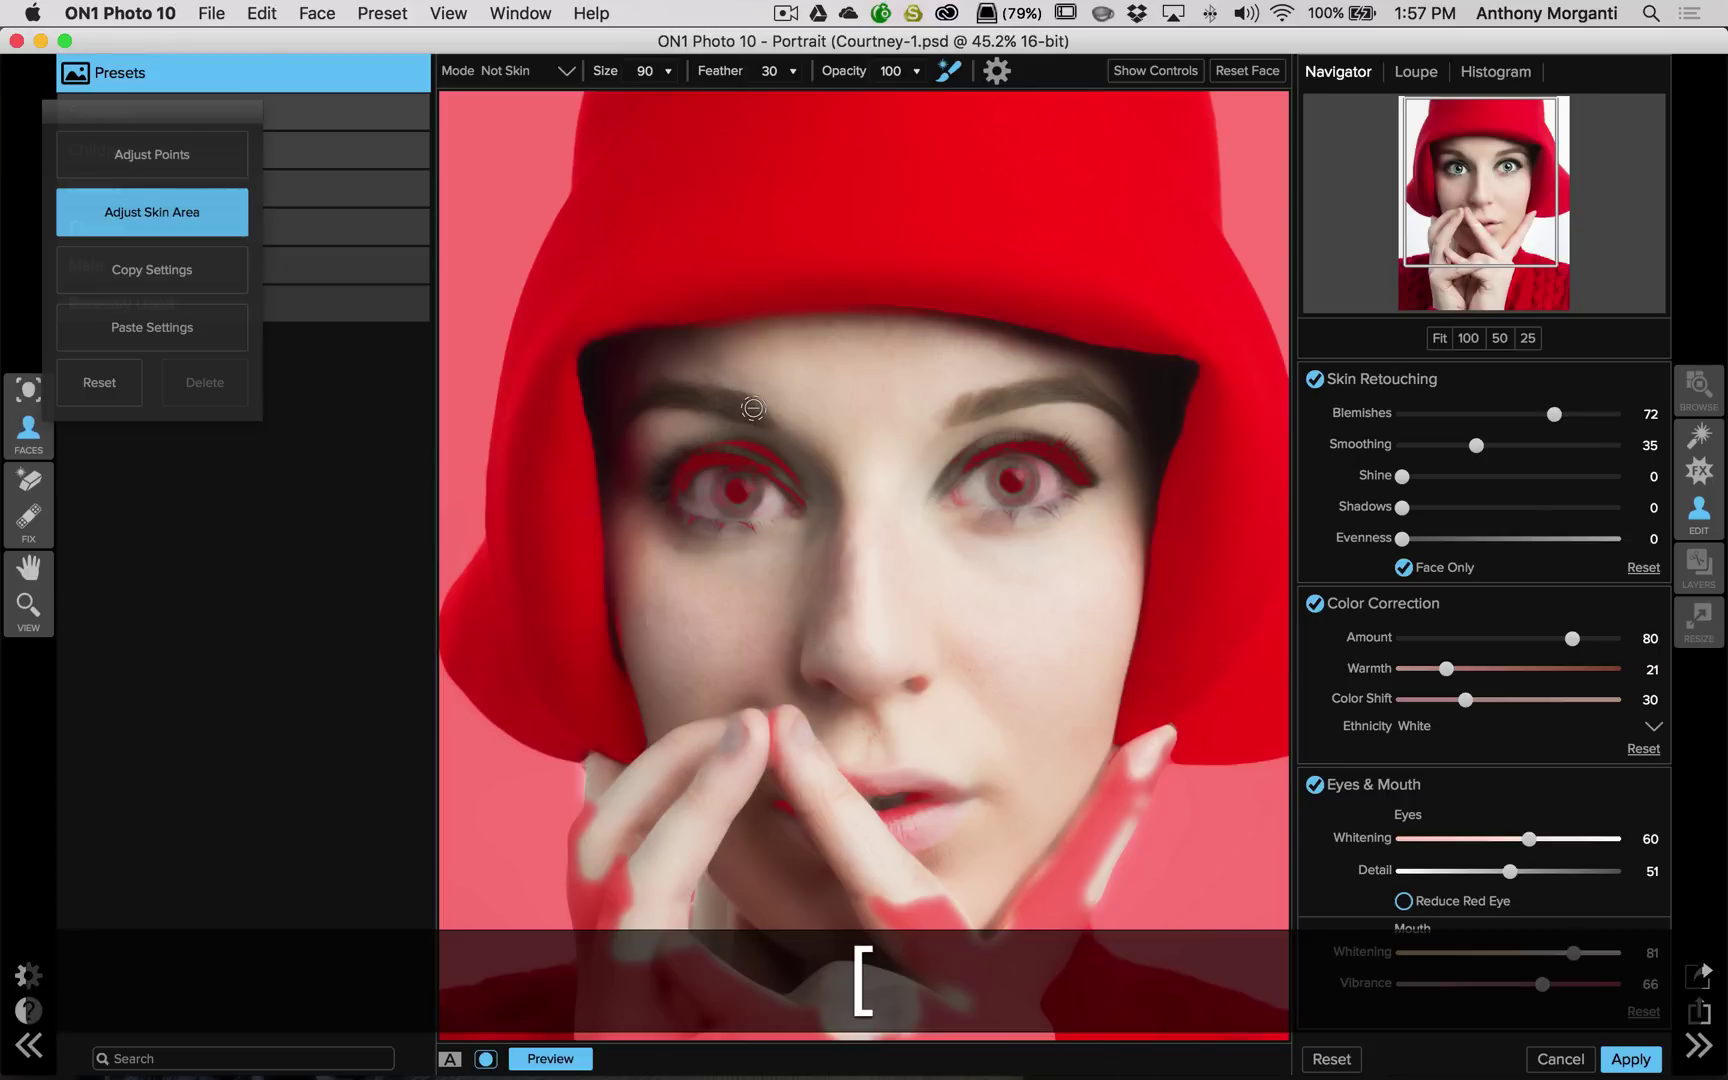
{"action": "mouse_move", "coordinate": [753, 412]}
{"action": "left_mouse_down"}
{"action": "mouse_move", "coordinate": [758, 417]}
{"action": "mouse_move", "coordinate": [672, 392]}
{"action": "mouse_move", "coordinate": [635, 408]}
{"action": "mouse_move", "coordinate": [614, 452]}
{"action": "mouse_move", "coordinate": [645, 409]}
{"action": "left_mouse_up"}
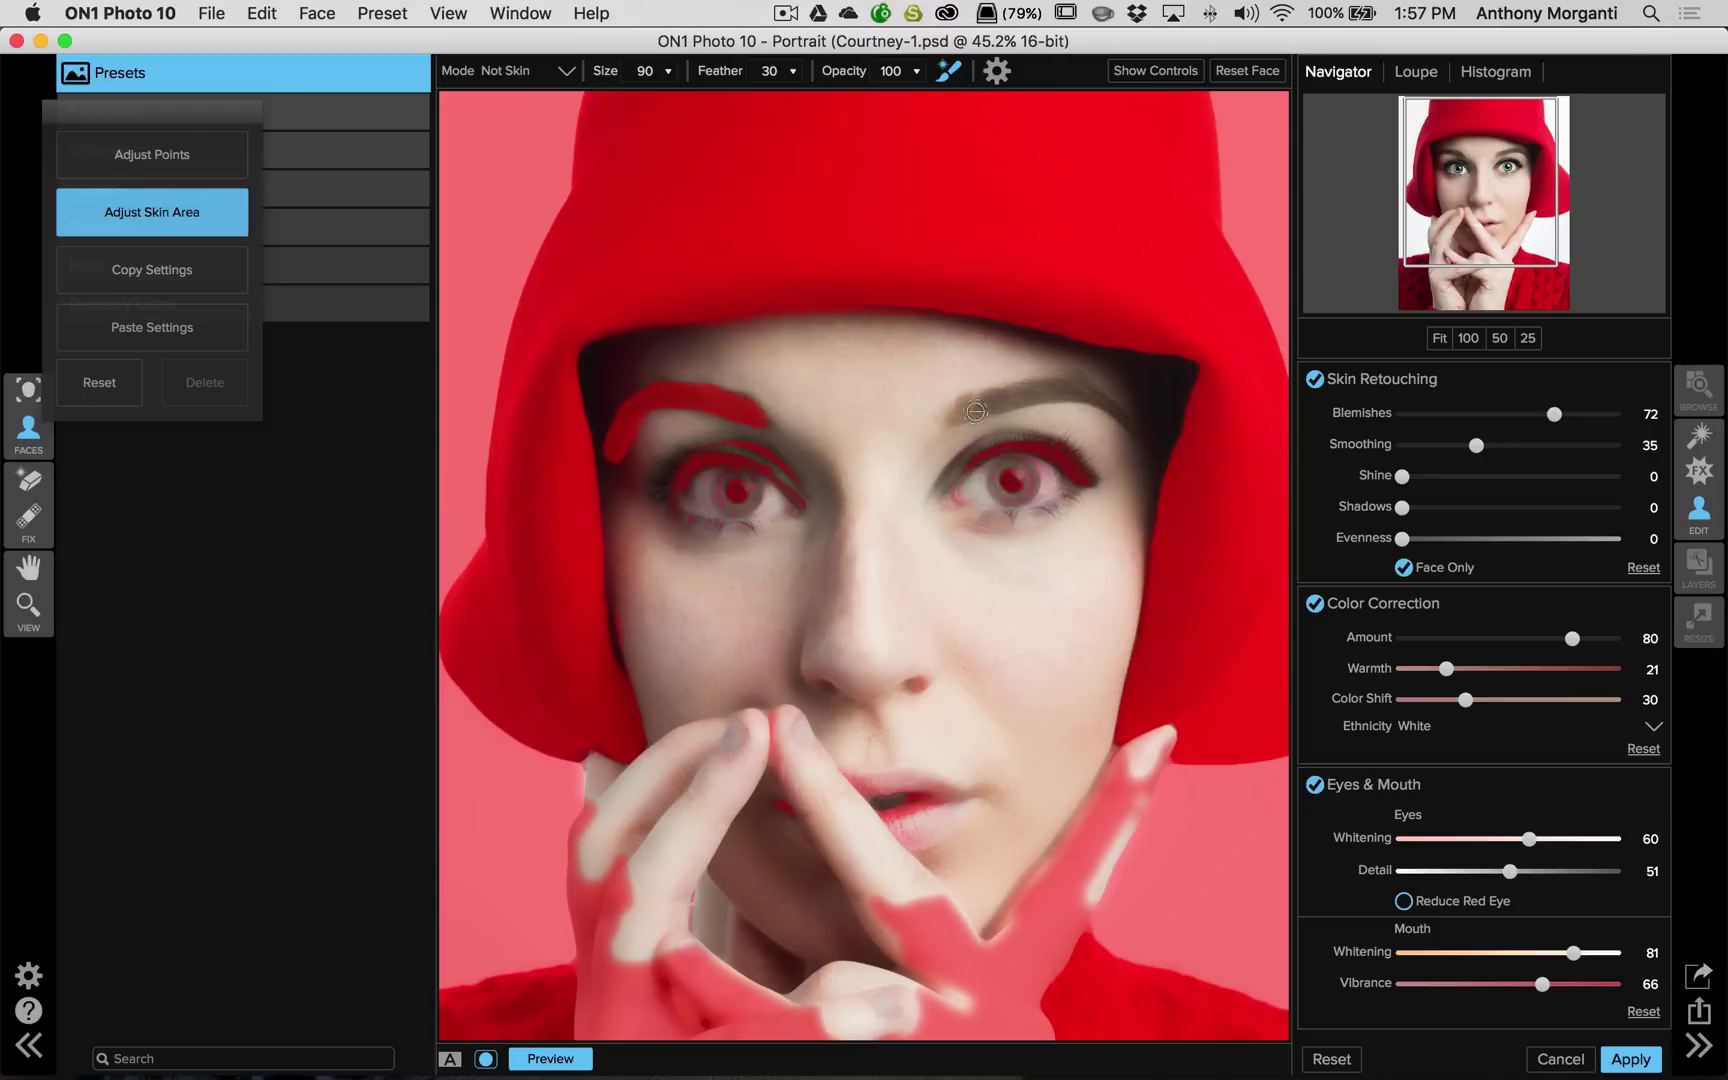
{"action": "mouse_move", "coordinate": [955, 410]}
{"action": "left_mouse_down"}
{"action": "mouse_move", "coordinate": [1083, 378]}
{"action": "mouse_move", "coordinate": [1066, 391]}
{"action": "mouse_move", "coordinate": [1124, 430]}
{"action": "mouse_move", "coordinate": [1091, 478]}
{"action": "mouse_move", "coordinate": [1030, 444]}
{"action": "left_mouse_up"}
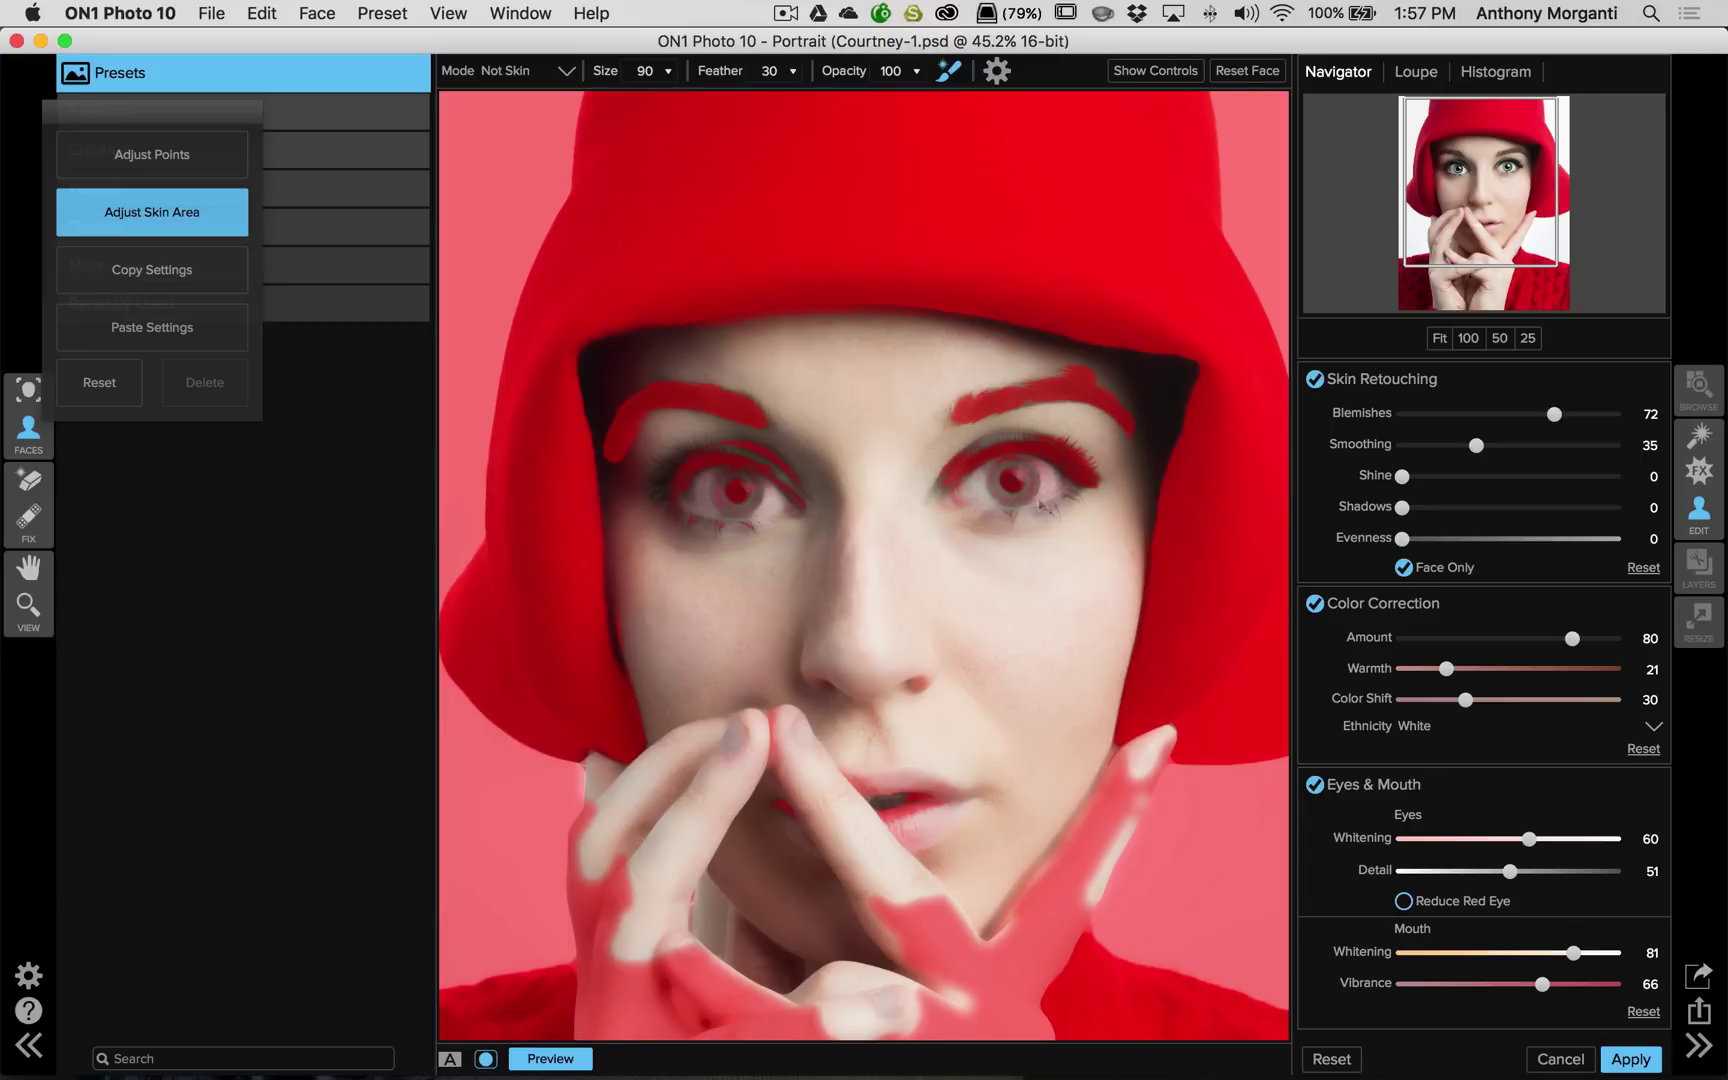
{"action": "left_click_drag", "start_coordinate": [1076, 497], "coordinate": [965, 520]}
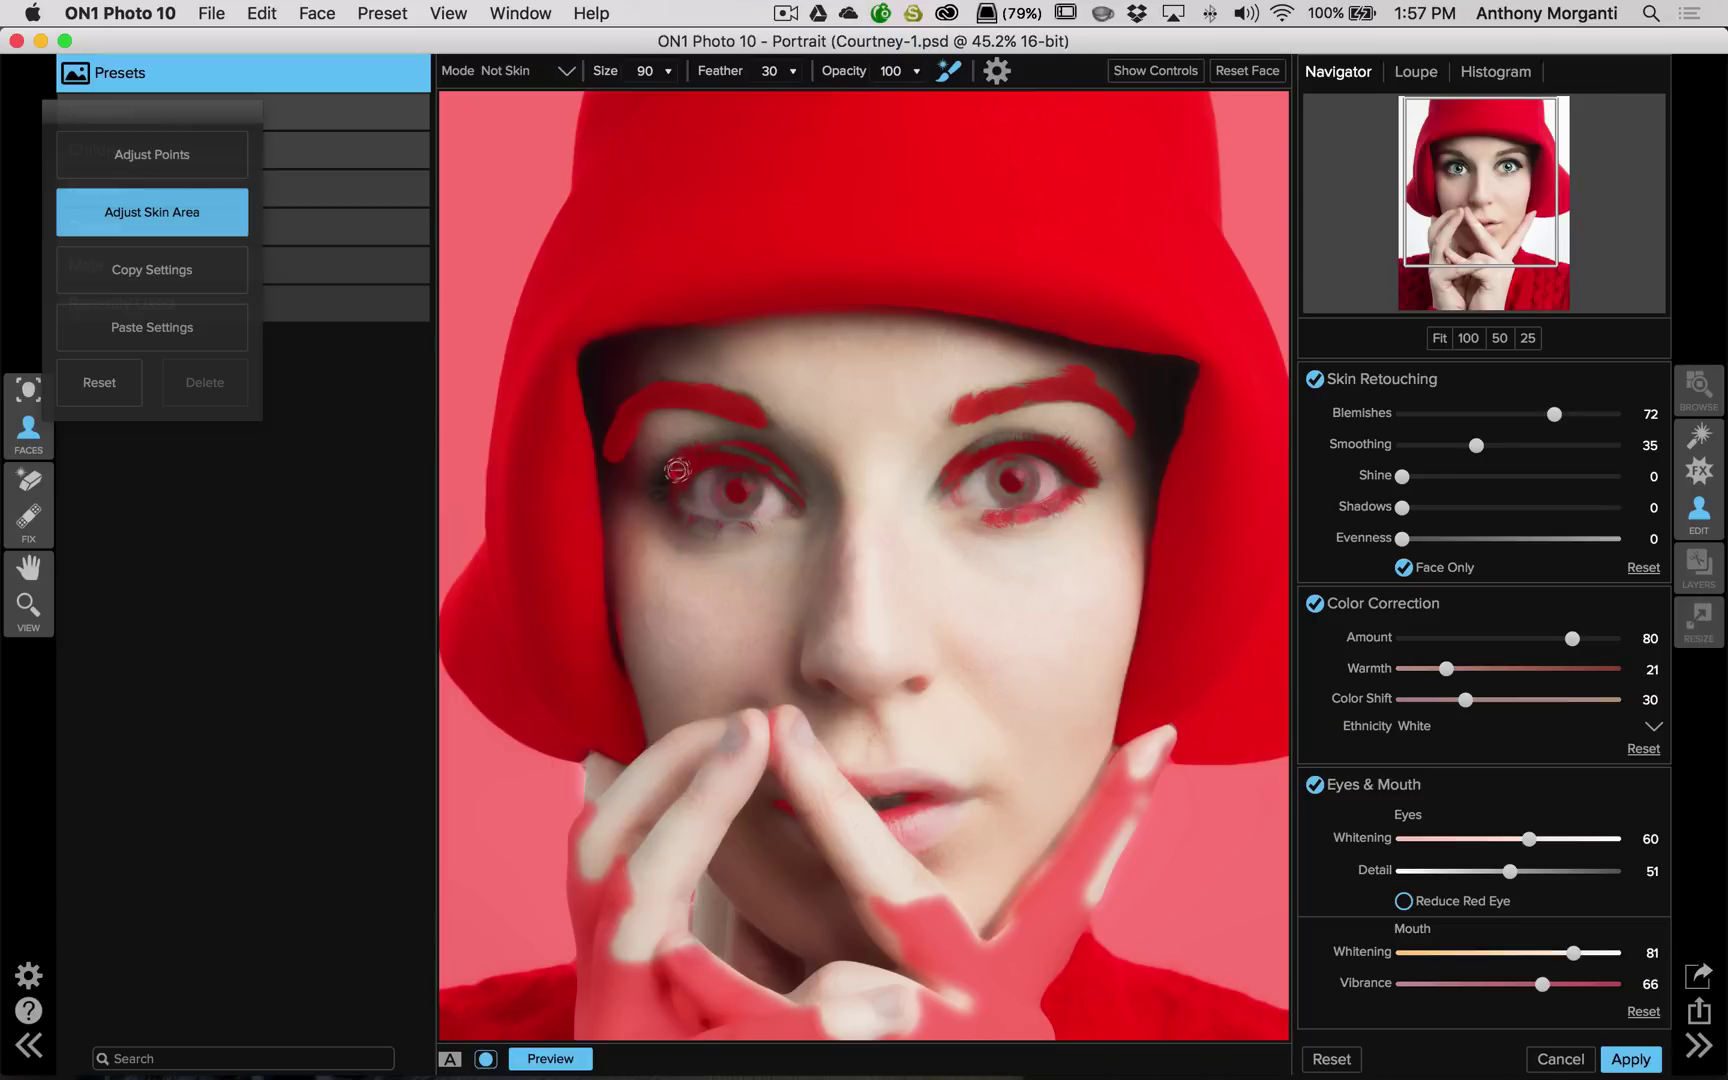
{"action": "left_click_drag", "start_coordinate": [660, 490], "coordinate": [736, 458]}
{"action": "left_click_drag", "start_coordinate": [684, 520], "coordinate": [776, 528]}
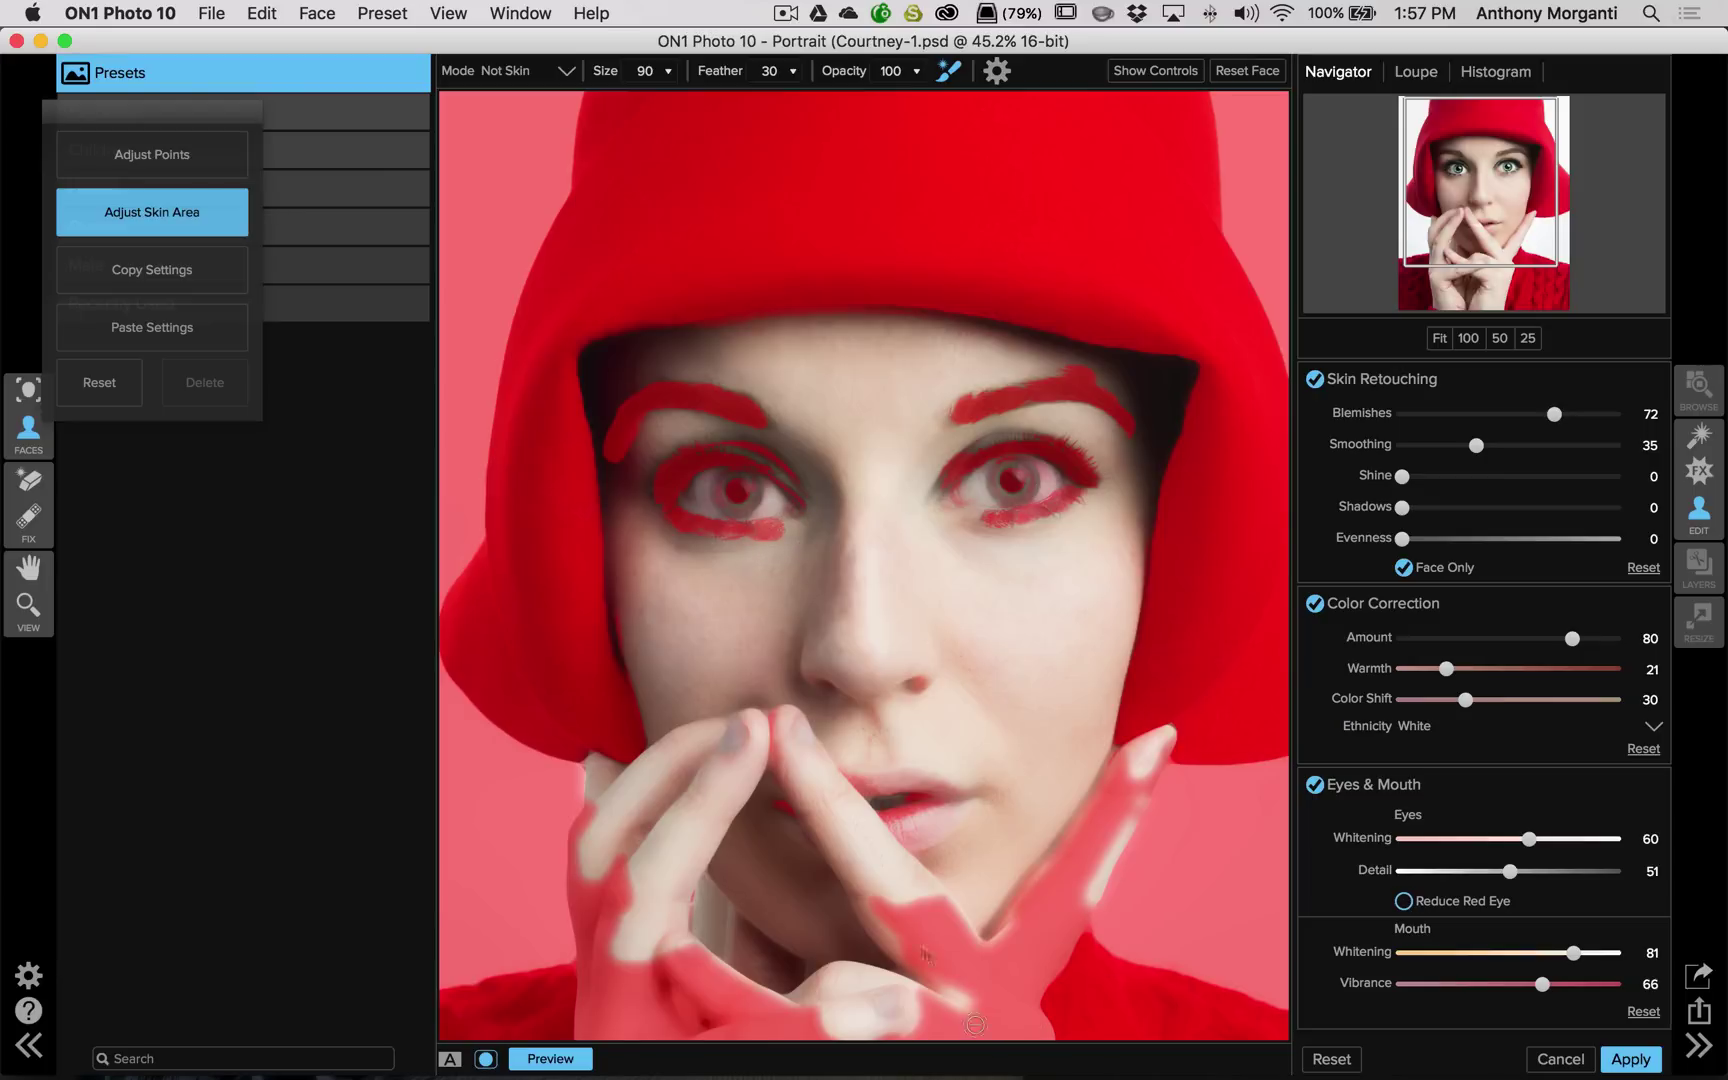
Step: Switch the brush to Add to Skin, enlarge it, and paint the fingers back into the skin
{"action": "left_click", "coordinate": [547, 78]}
{"action": "left_click", "coordinate": [545, 119]}
{"action": "key", "text": "bracketright"}
{"action": "mouse_move", "coordinate": [1128, 761]}
{"action": "left_mouse_down"}
{"action": "mouse_move", "coordinate": [1107, 820]}
{"action": "mouse_move", "coordinate": [1125, 747]}
{"action": "mouse_move", "coordinate": [1068, 827]}
{"action": "mouse_move", "coordinate": [1128, 760]}
{"action": "mouse_move", "coordinate": [1150, 796]}
{"action": "mouse_move", "coordinate": [1159, 764]}
{"action": "mouse_move", "coordinate": [1050, 942]}
{"action": "mouse_move", "coordinate": [1056, 922]}
{"action": "mouse_move", "coordinate": [1074, 947]}
{"action": "mouse_move", "coordinate": [1022, 974]}
{"action": "mouse_move", "coordinate": [1021, 855]}
{"action": "mouse_move", "coordinate": [1007, 960]}
{"action": "mouse_move", "coordinate": [1040, 950]}
{"action": "mouse_move", "coordinate": [992, 956]}
{"action": "mouse_move", "coordinate": [975, 1010]}
{"action": "mouse_move", "coordinate": [936, 989]}
{"action": "mouse_move", "coordinate": [947, 914]}
{"action": "mouse_move", "coordinate": [925, 900]}
{"action": "mouse_move", "coordinate": [910, 950]}
{"action": "mouse_move", "coordinate": [894, 890]}
{"action": "mouse_move", "coordinate": [895, 933]}
{"action": "mouse_move", "coordinate": [869, 898]}
{"action": "mouse_move", "coordinate": [951, 1028]}
{"action": "mouse_move", "coordinate": [899, 1016]}
{"action": "mouse_move", "coordinate": [1025, 1029]}
{"action": "mouse_move", "coordinate": [802, 1023]}
{"action": "mouse_move", "coordinate": [822, 1020]}
{"action": "mouse_move", "coordinate": [812, 1003]}
{"action": "mouse_move", "coordinate": [749, 1034]}
{"action": "mouse_move", "coordinate": [772, 1018]}
{"action": "mouse_move", "coordinate": [718, 976]}
{"action": "mouse_move", "coordinate": [766, 980]}
{"action": "mouse_move", "coordinate": [721, 965]}
{"action": "mouse_move", "coordinate": [732, 993]}
{"action": "mouse_move", "coordinate": [698, 981]}
{"action": "mouse_move", "coordinate": [733, 1028]}
{"action": "mouse_move", "coordinate": [651, 950]}
{"action": "mouse_move", "coordinate": [725, 1002]}
{"action": "mouse_move", "coordinate": [661, 957]}
{"action": "mouse_move", "coordinate": [677, 1027]}
{"action": "mouse_move", "coordinate": [625, 969]}
{"action": "mouse_move", "coordinate": [619, 1022]}
{"action": "mouse_move", "coordinate": [645, 1011]}
{"action": "mouse_move", "coordinate": [637, 1031]}
{"action": "mouse_move", "coordinate": [605, 945]}
{"action": "mouse_move", "coordinate": [608, 885]}
{"action": "mouse_move", "coordinate": [588, 958]}
{"action": "mouse_move", "coordinate": [580, 925]}
{"action": "mouse_move", "coordinate": [598, 822]}
{"action": "mouse_move", "coordinate": [580, 856]}
{"action": "mouse_move", "coordinate": [603, 816]}
{"action": "mouse_move", "coordinate": [641, 890]}
{"action": "mouse_move", "coordinate": [588, 955]}
{"action": "left_mouse_up"}
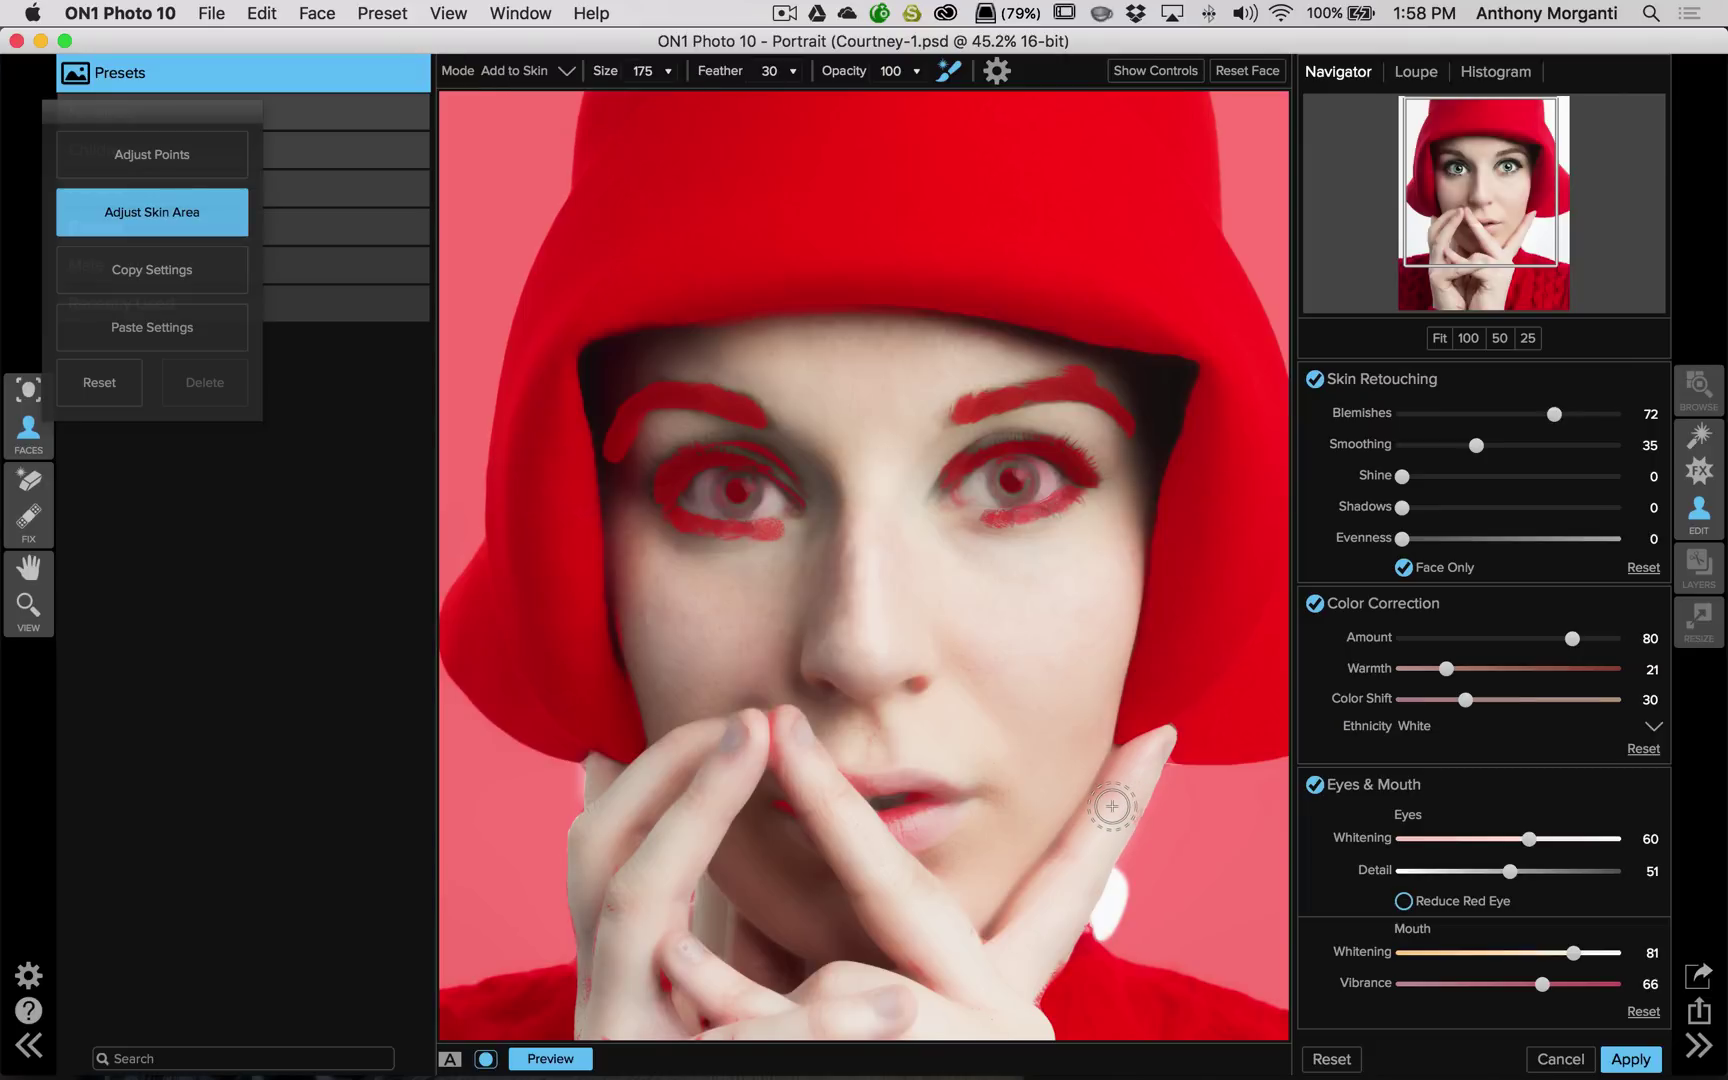
Step: Set the brush mode to Not Skin and mask the white patch beside the hand
{"action": "key", "text": "alt"}
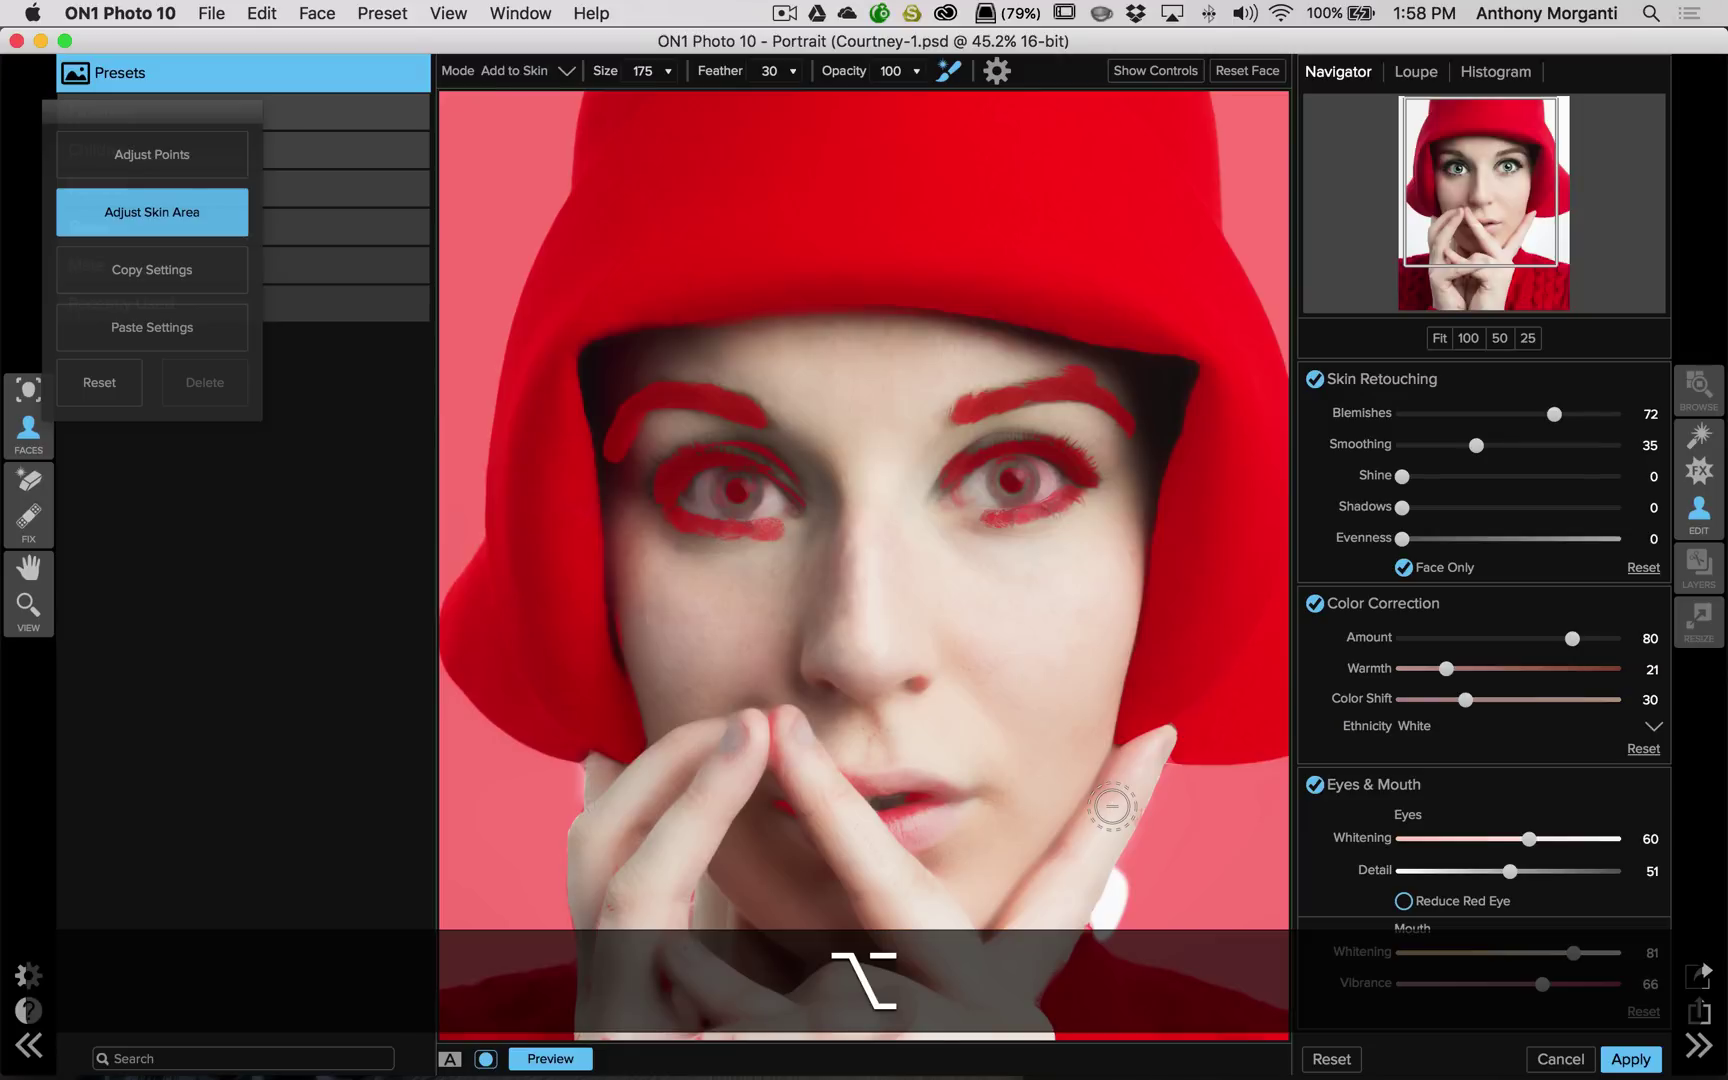
{"action": "key", "text": "alt"}
{"action": "key", "text": "alt"}
{"action": "key", "text": "alt"}
{"action": "left_click", "coordinate": [1120, 885]}
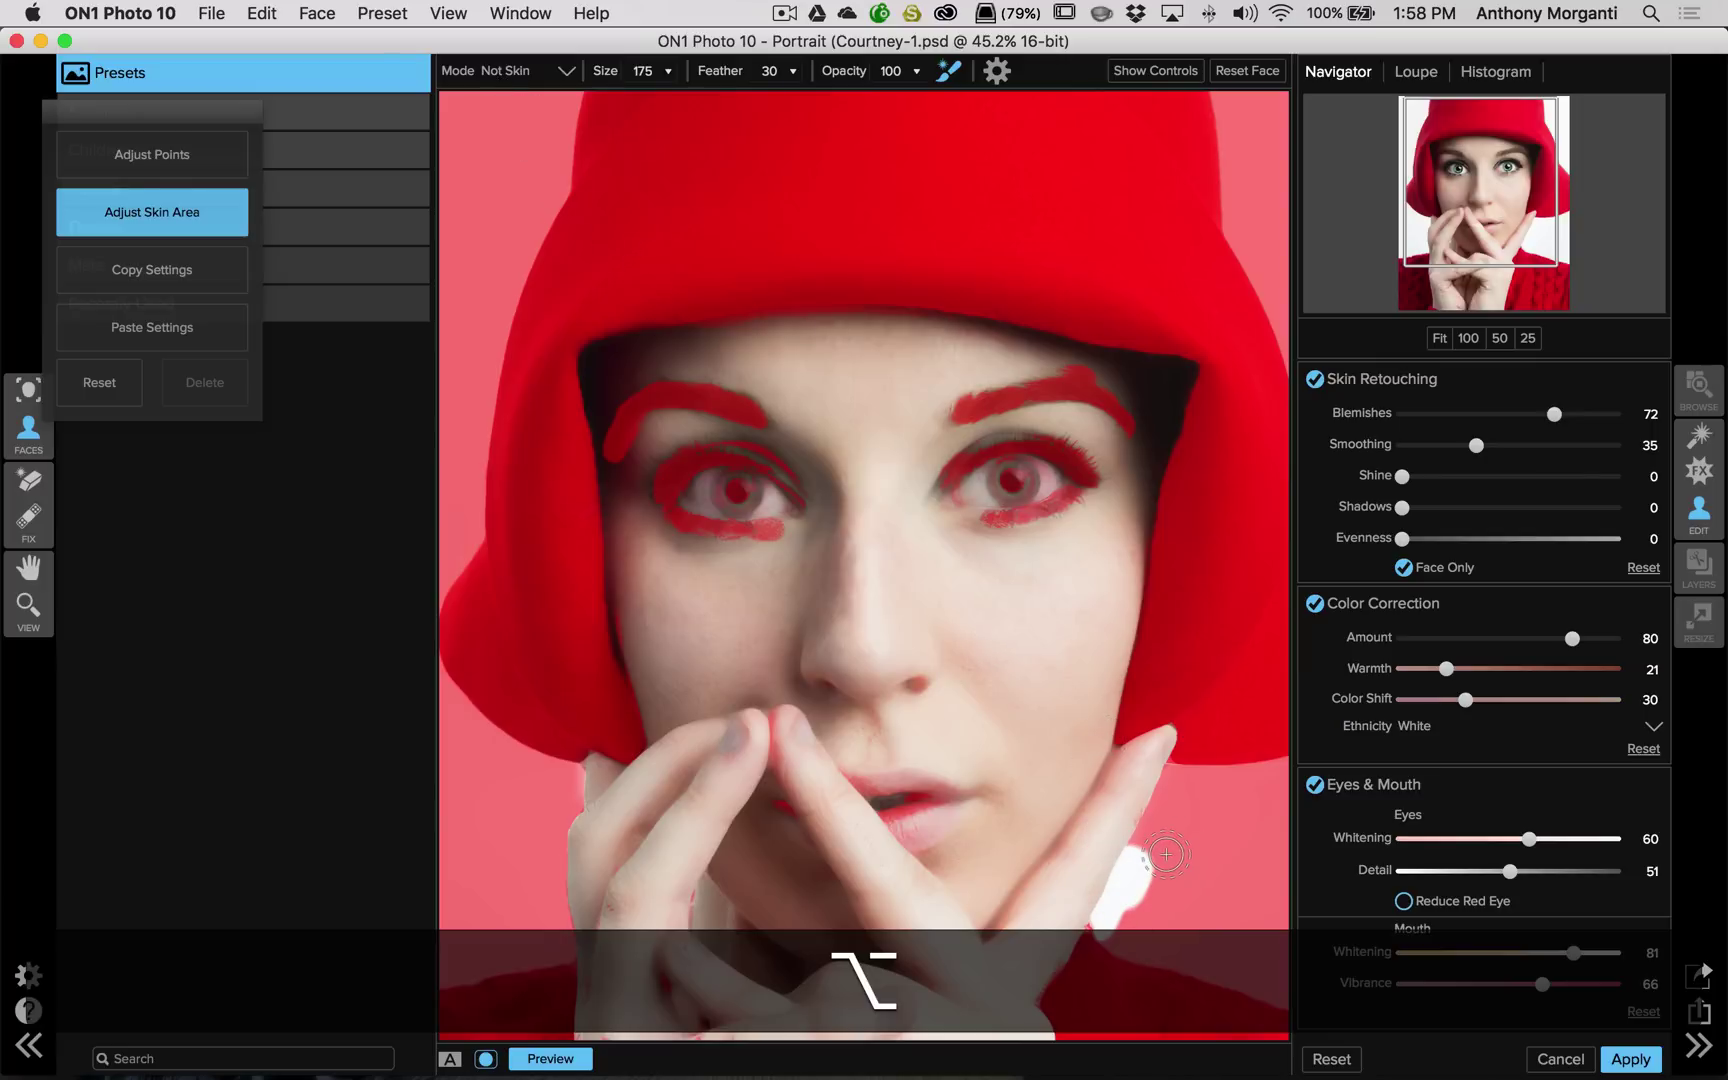
{"action": "left_click", "coordinate": [531, 69]}
{"action": "left_click", "coordinate": [521, 119]}
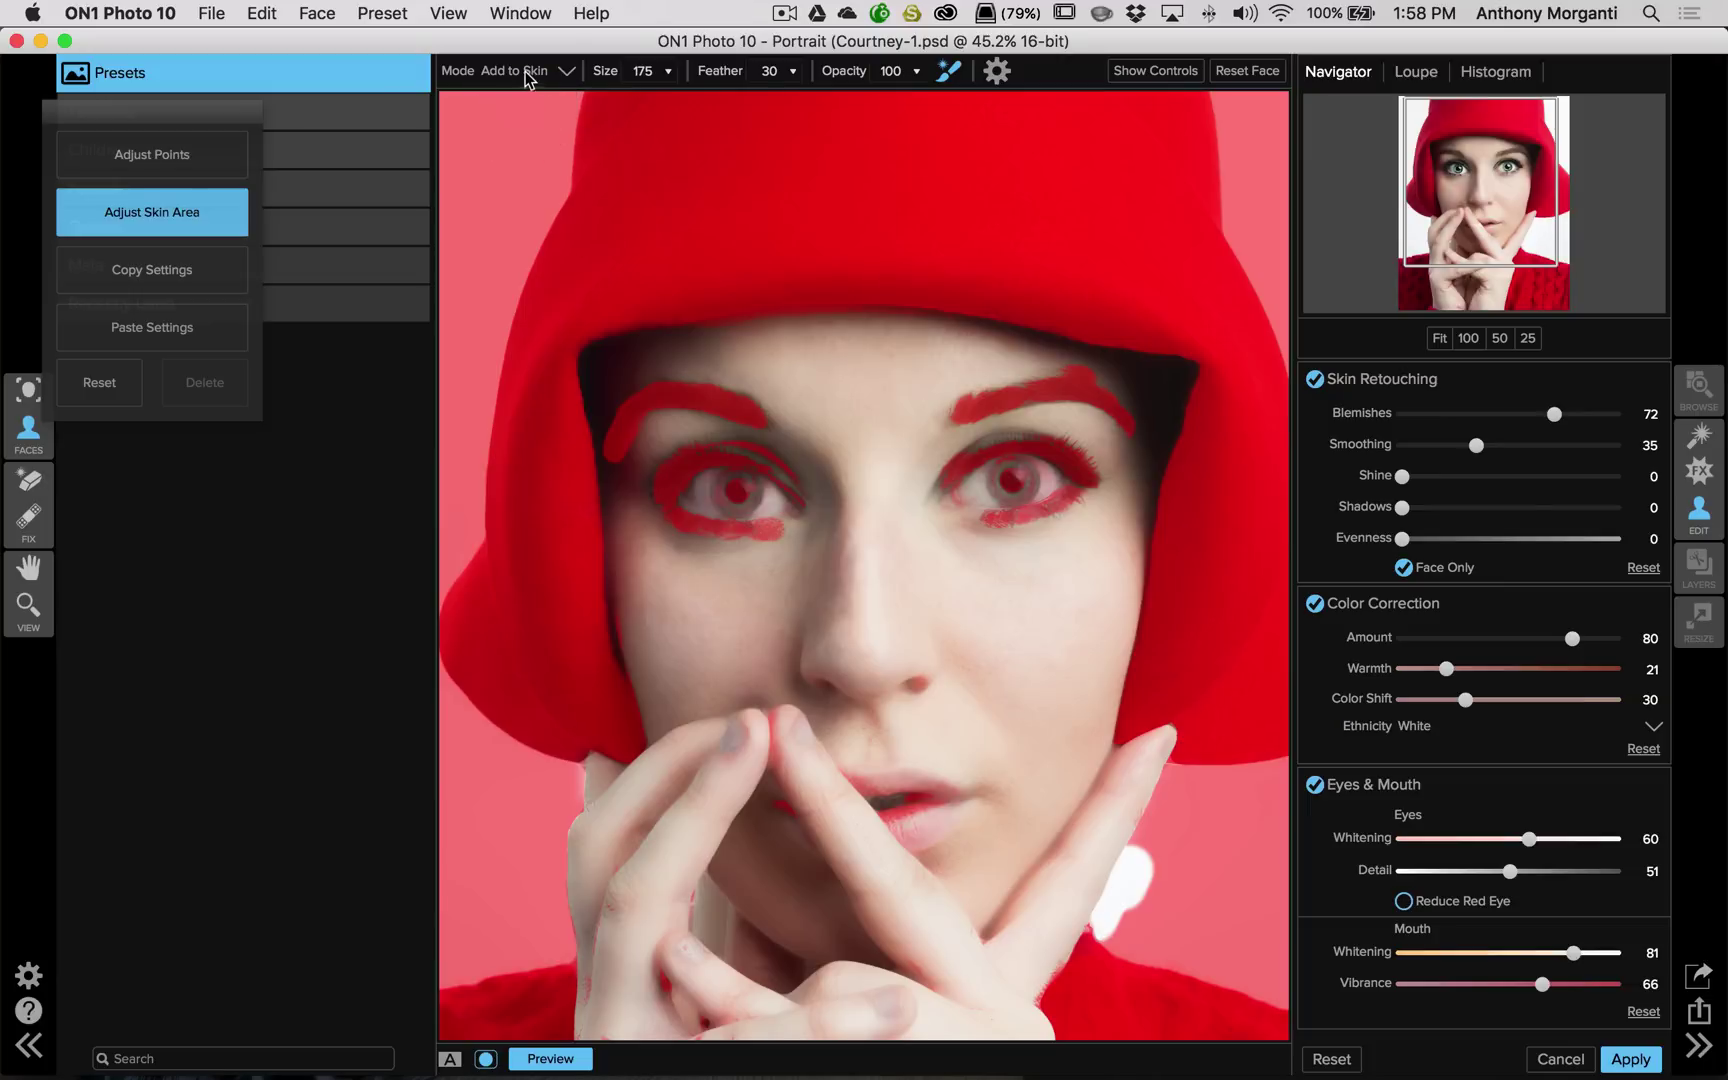
{"action": "left_click", "coordinate": [526, 70]}
{"action": "left_click", "coordinate": [515, 97]}
{"action": "mouse_move", "coordinate": [1143, 853]}
{"action": "left_mouse_down"}
{"action": "mouse_move", "coordinate": [1097, 959]}
{"action": "mouse_move", "coordinate": [1168, 892]}
{"action": "left_mouse_up"}
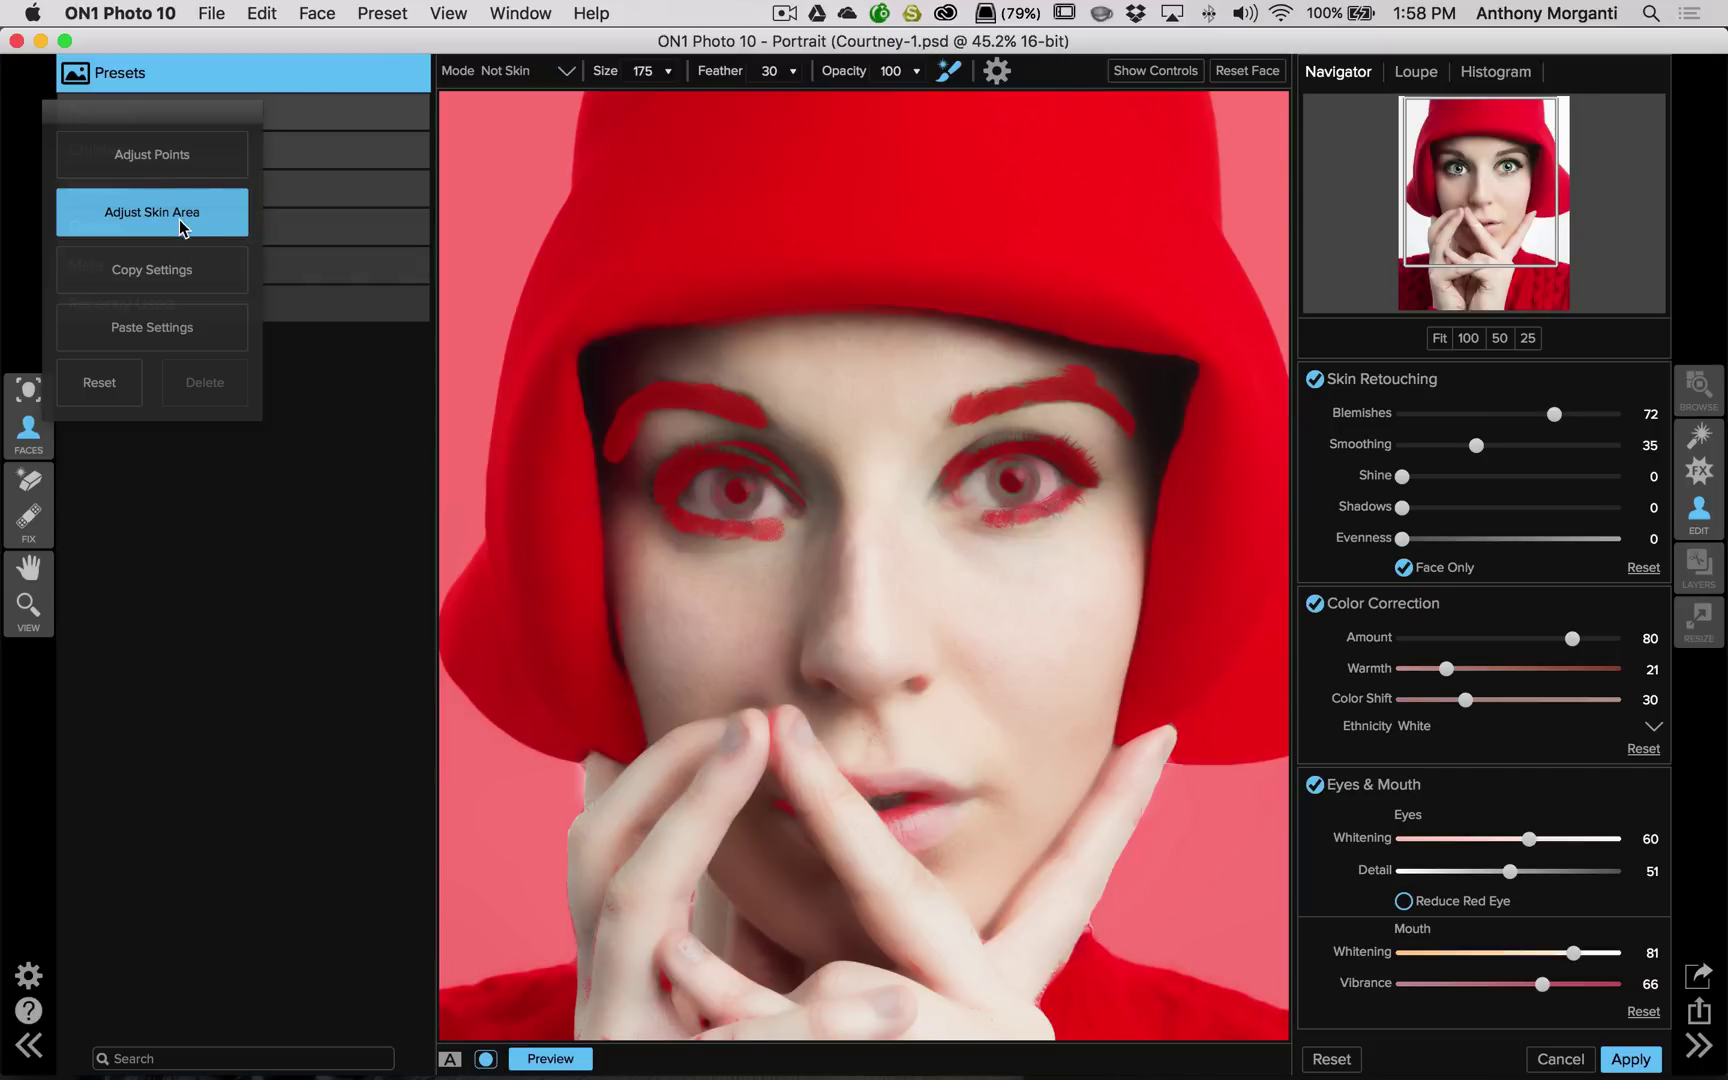
Step: Lower Blemishes to 59, raise Smoothing to 42 and push Evenness to 100
{"action": "left_click", "coordinate": [144, 155]}
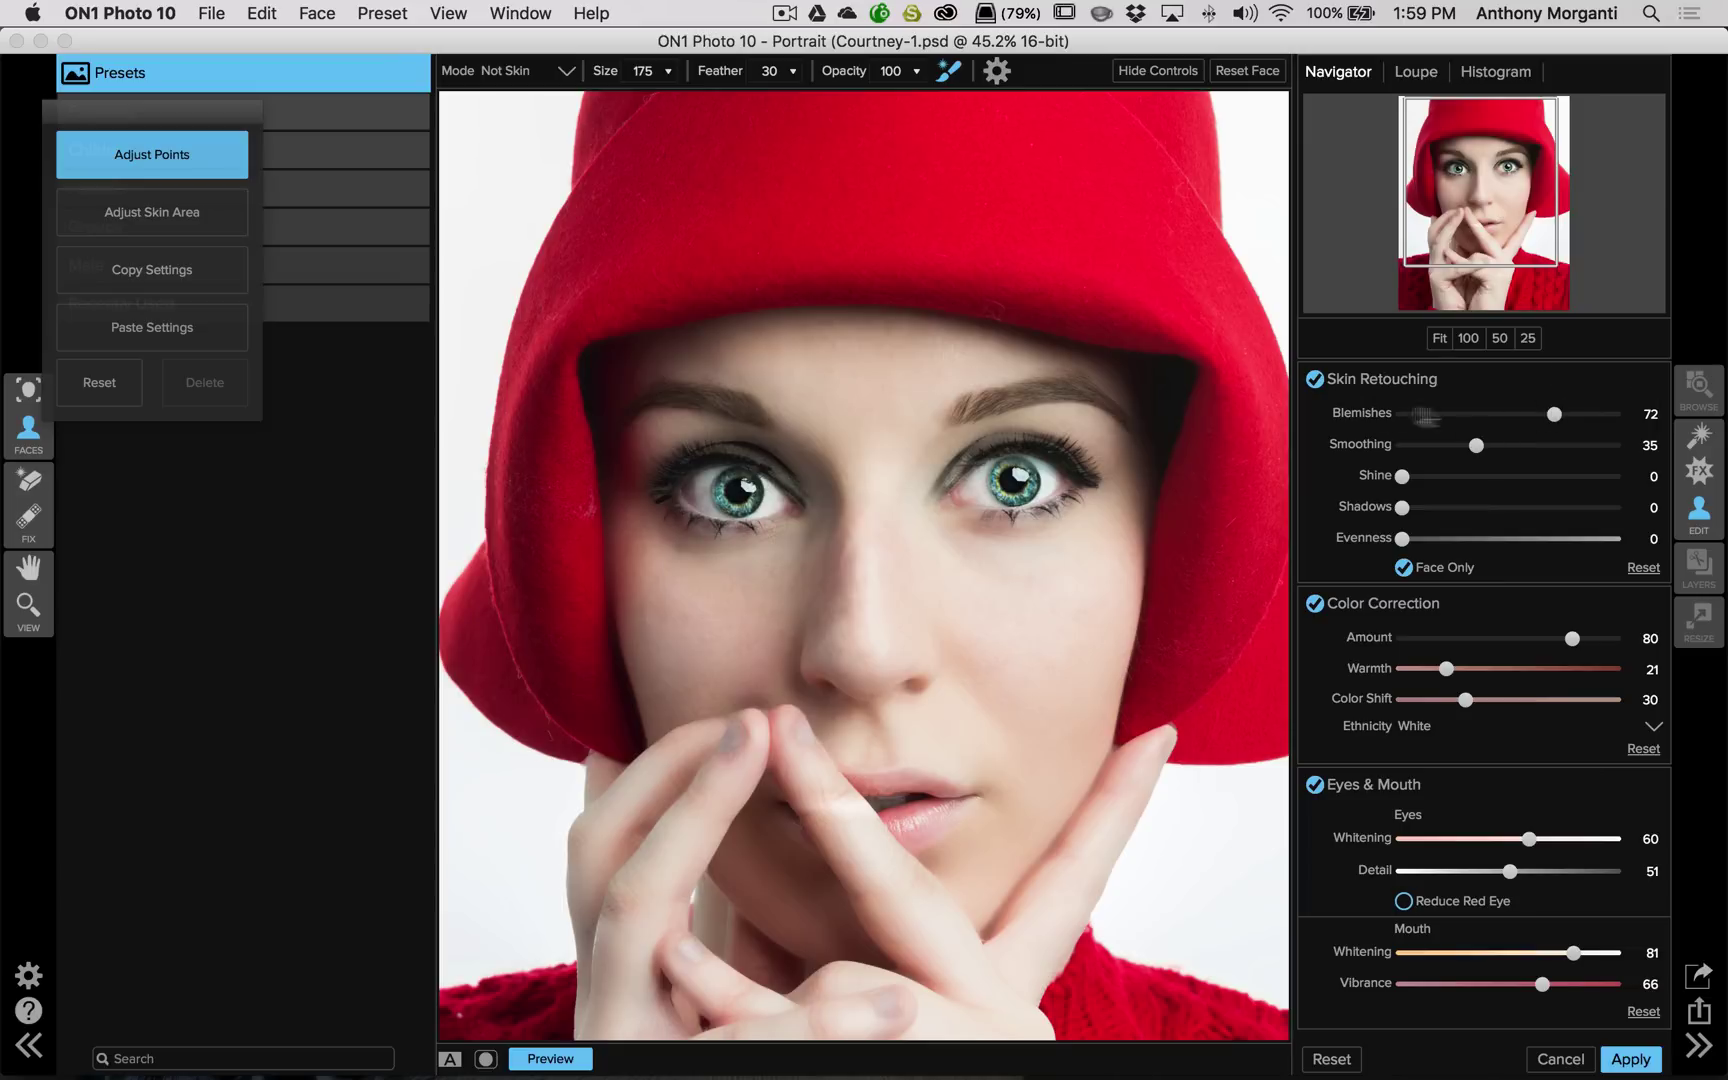
{"action": "mouse_move", "coordinate": [1554, 414]}
{"action": "left_mouse_down"}
{"action": "mouse_move", "coordinate": [1527, 414]}
{"action": "mouse_move", "coordinate": [1557, 417]}
{"action": "left_mouse_up"}
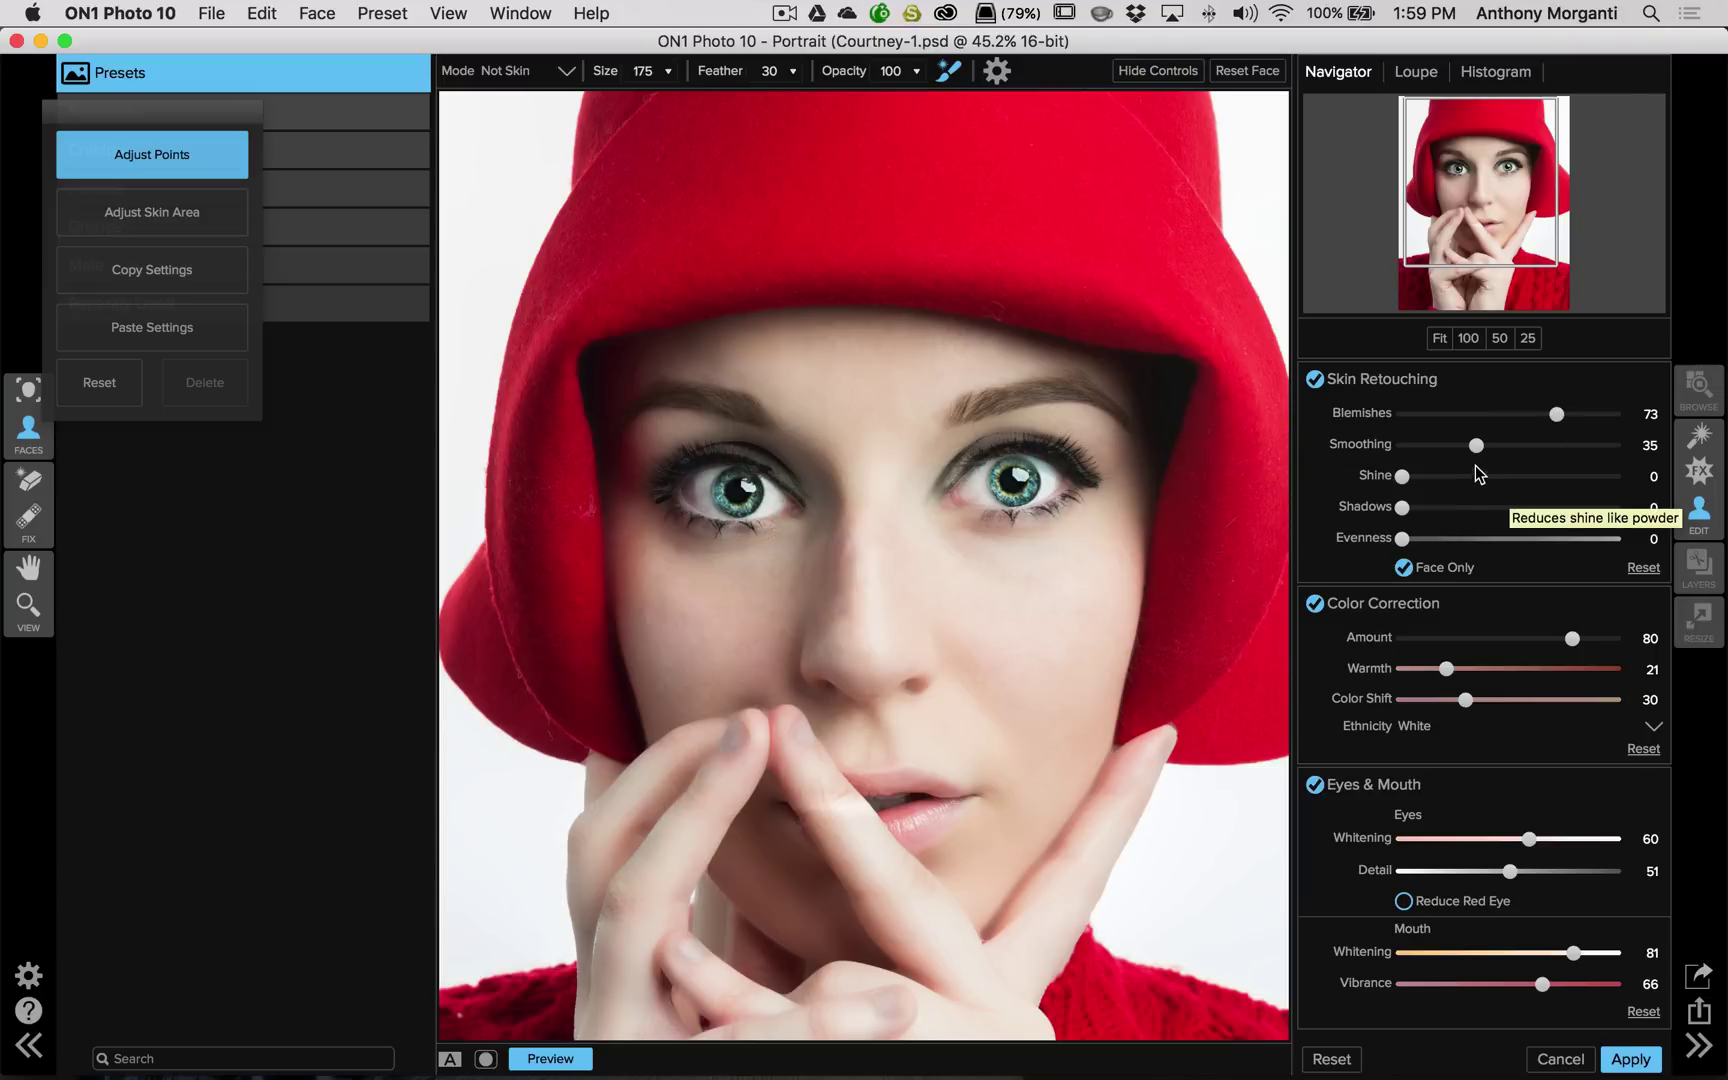
{"action": "left_click_drag", "start_coordinate": [1476, 445], "coordinate": [1490, 445]}
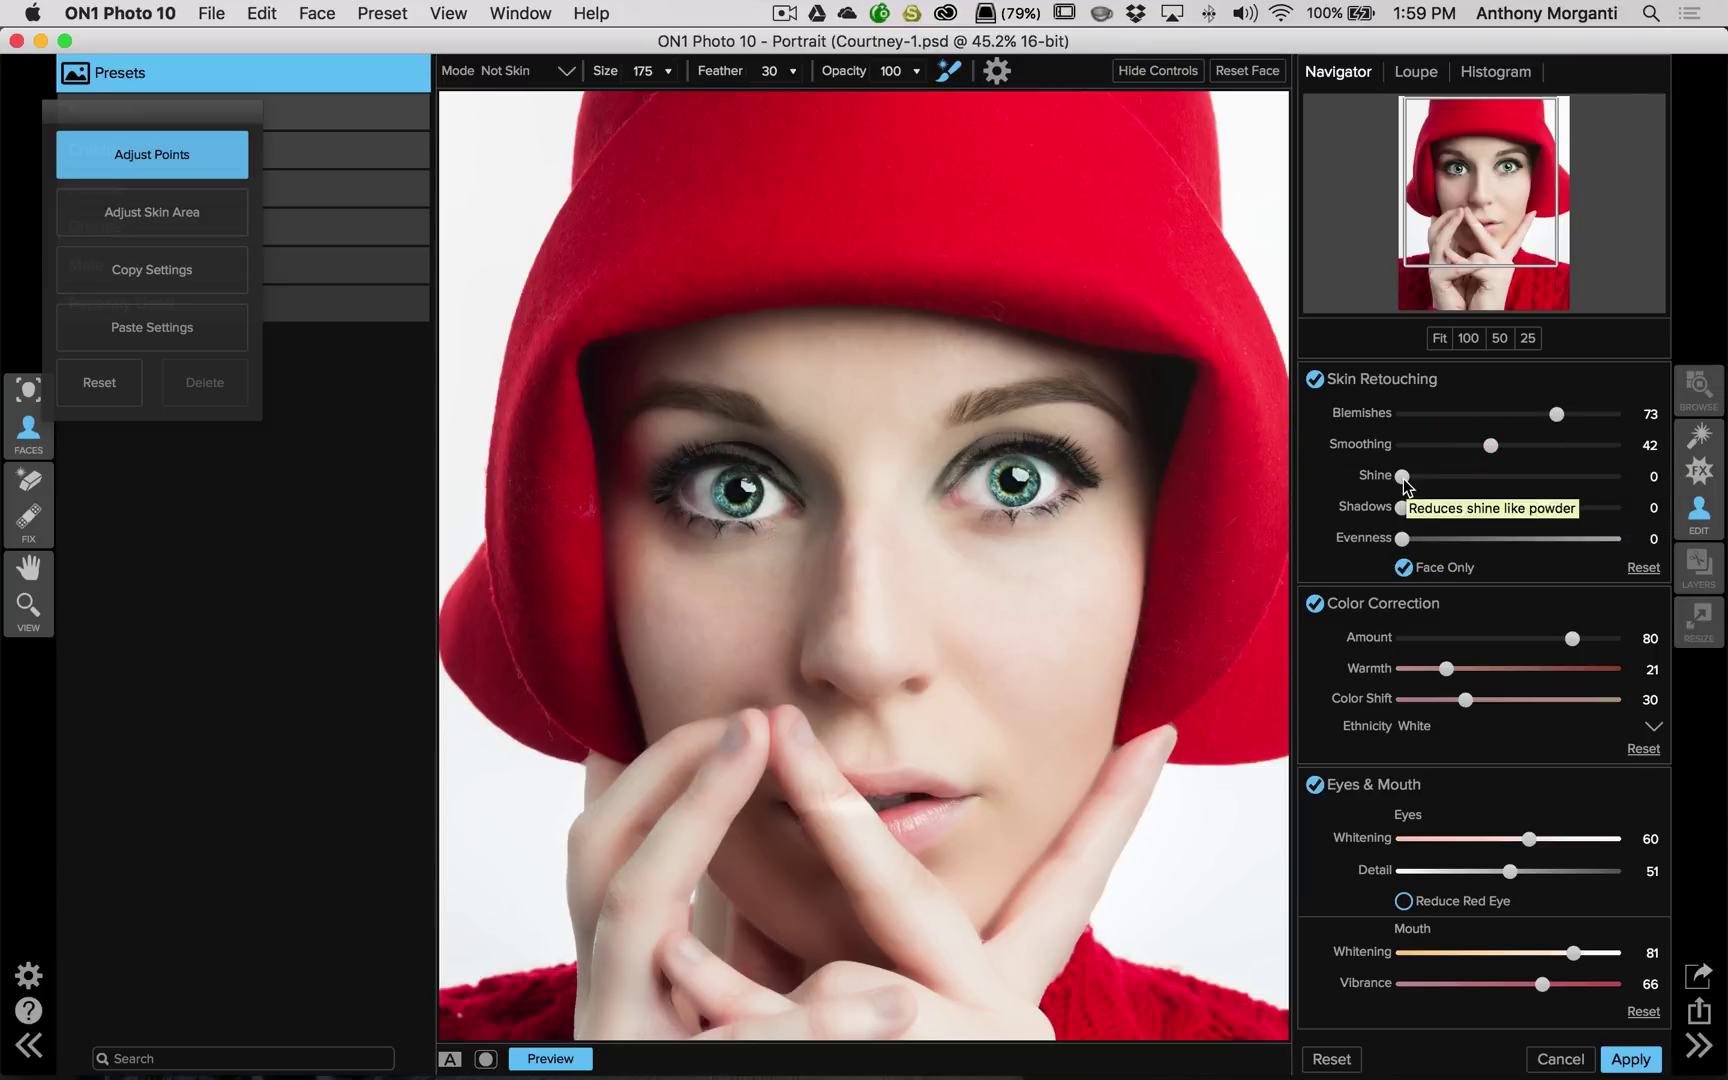
{"action": "left_click_drag", "start_coordinate": [1403, 541], "coordinate": [1629, 542]}
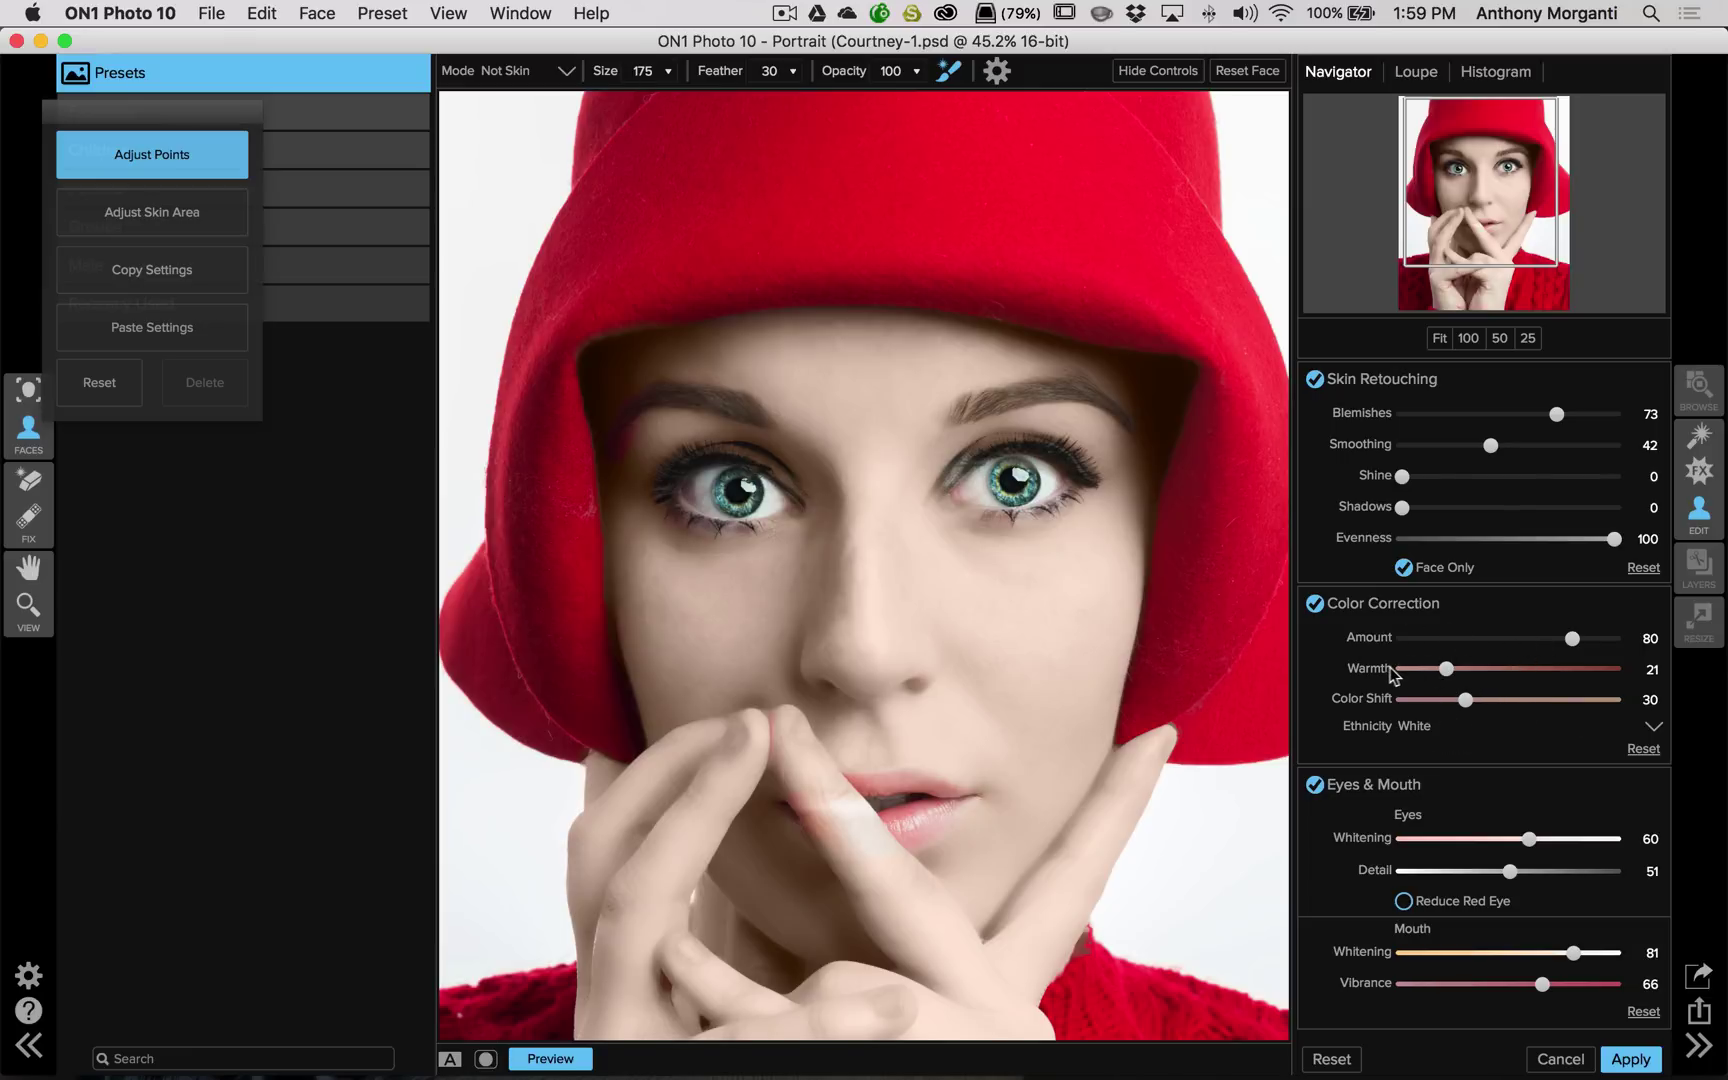
Step: Reset Color Correction, then set Warmth to 0, Amount to 93 and Color Shift to 32
{"action": "left_click_drag", "start_coordinate": [1447, 669], "coordinate": [1635, 670]}
{"action": "left_click", "coordinate": [1641, 670]}
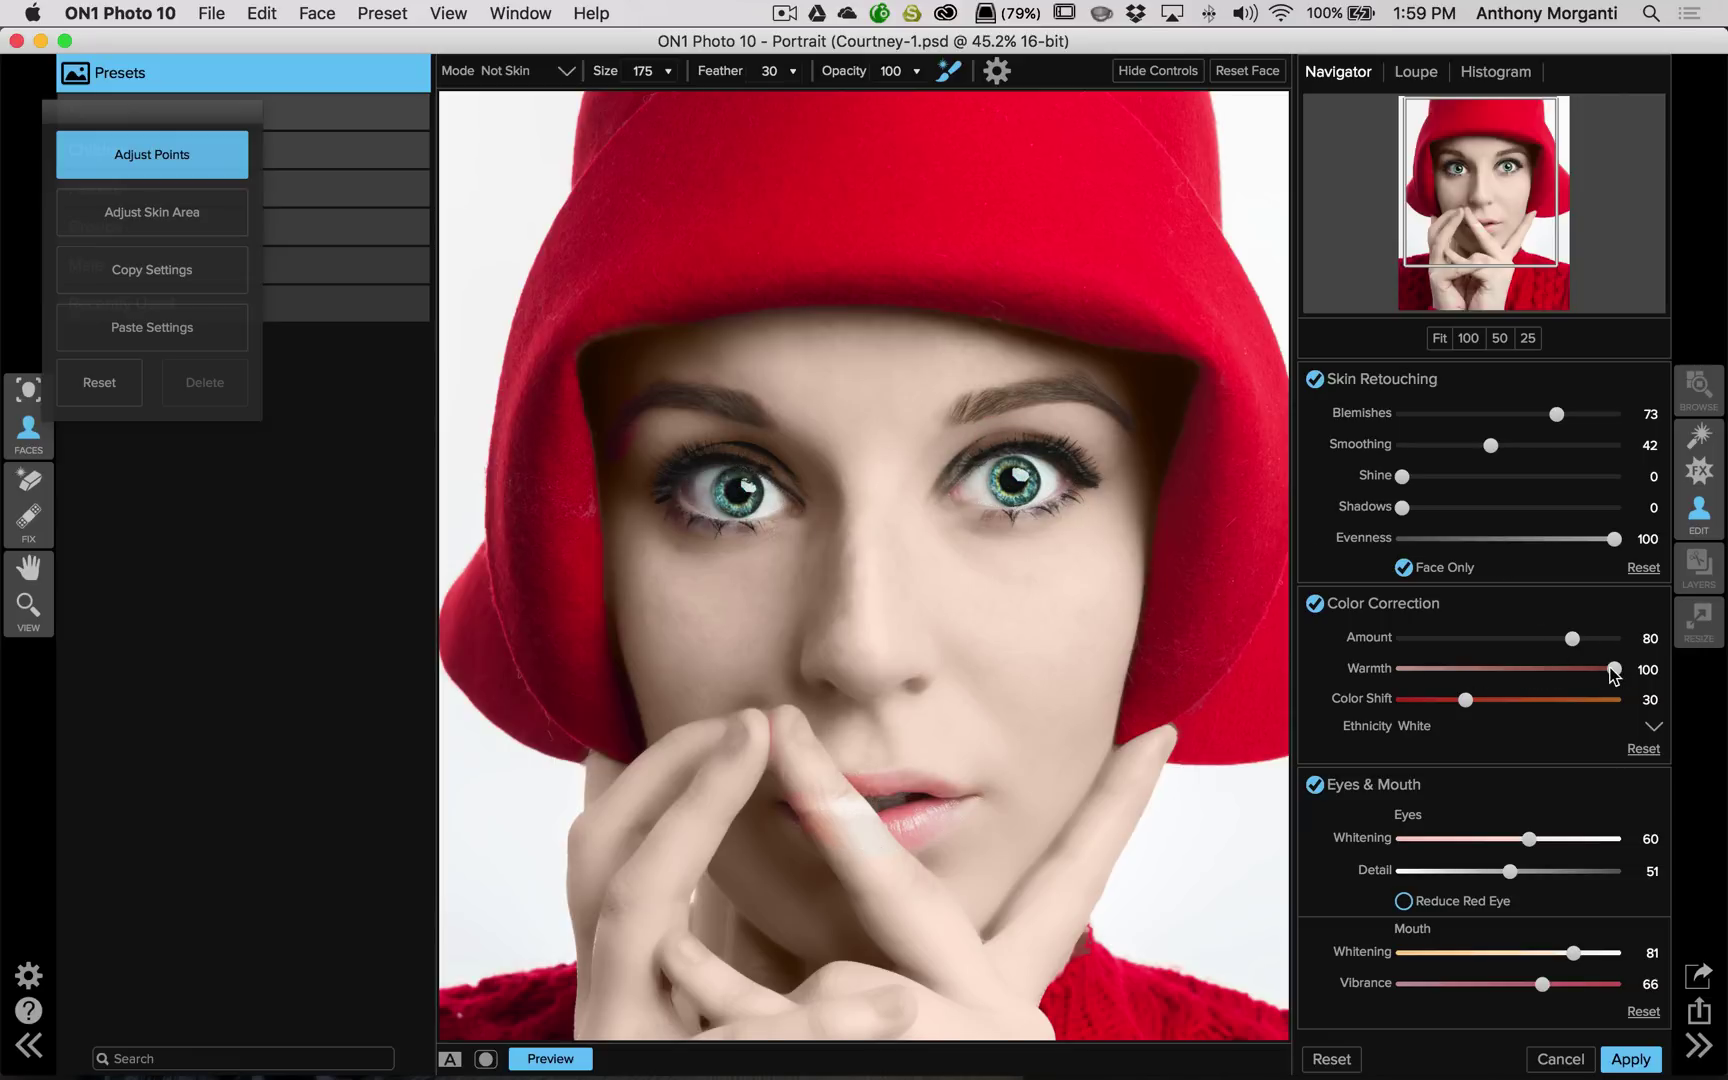
{"action": "left_click", "coordinate": [1640, 752]}
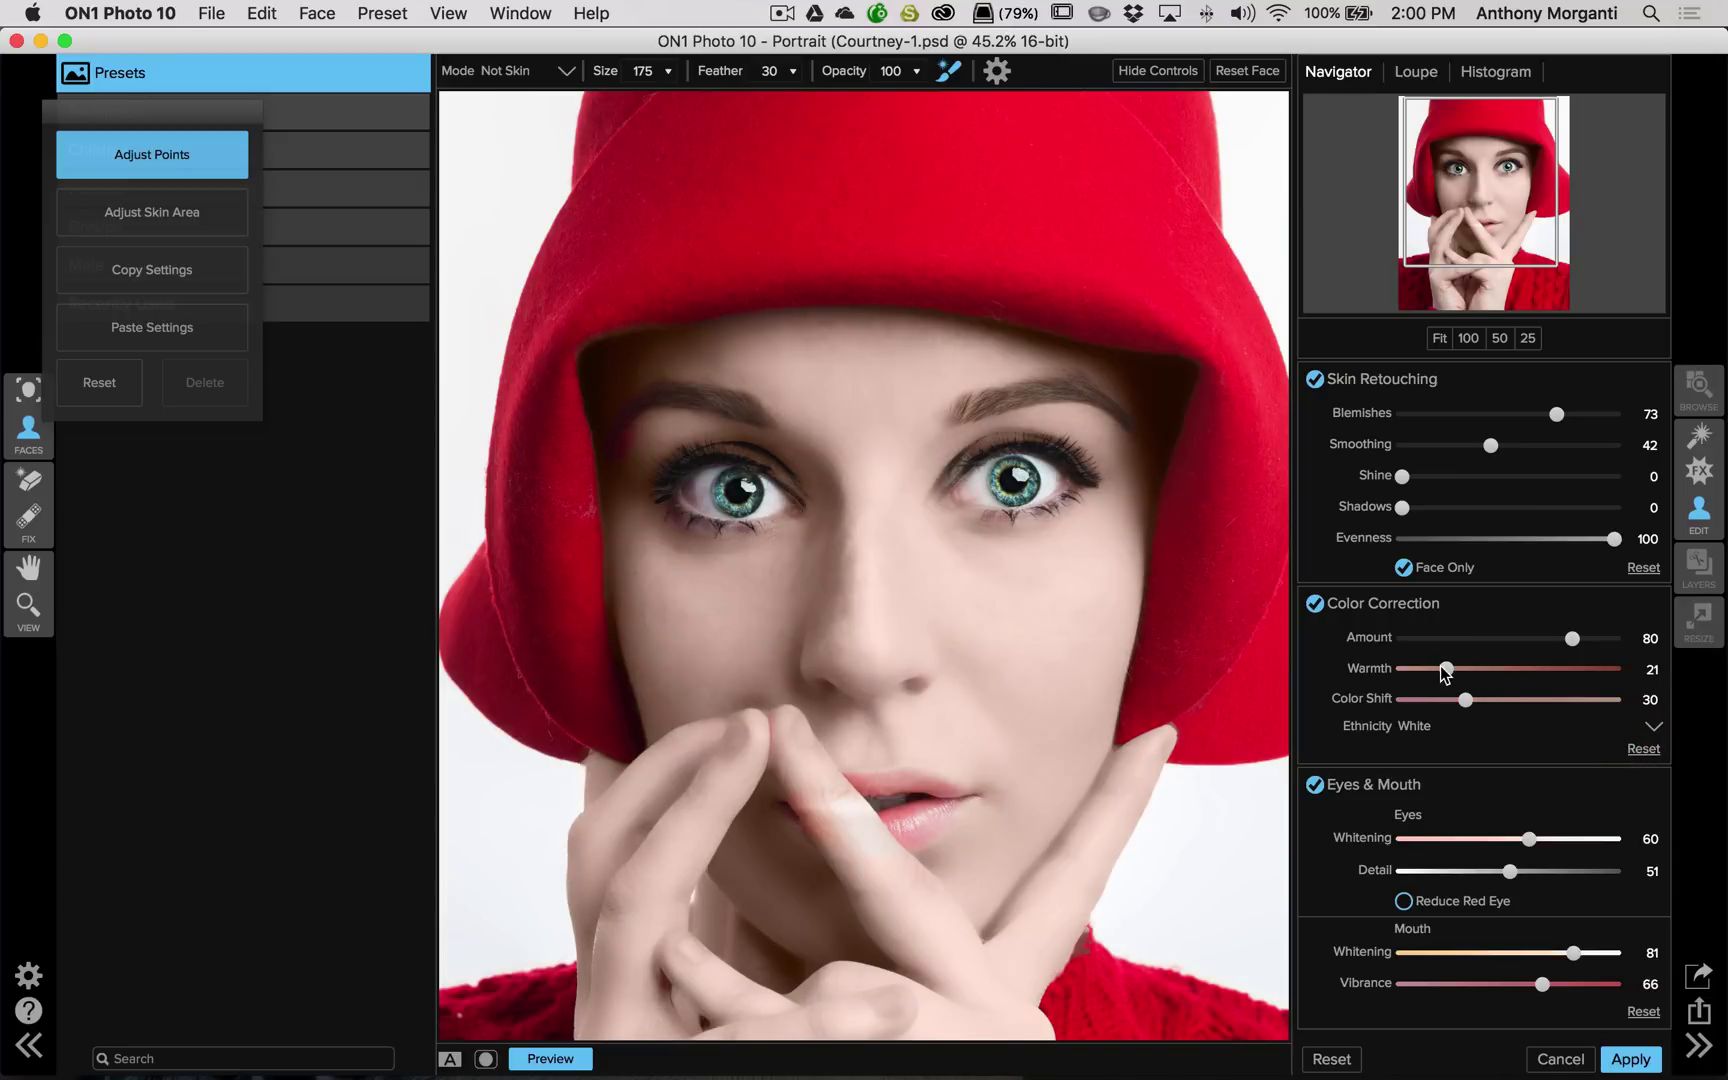
{"action": "left_click_drag", "start_coordinate": [1445, 672], "coordinate": [1645, 672]}
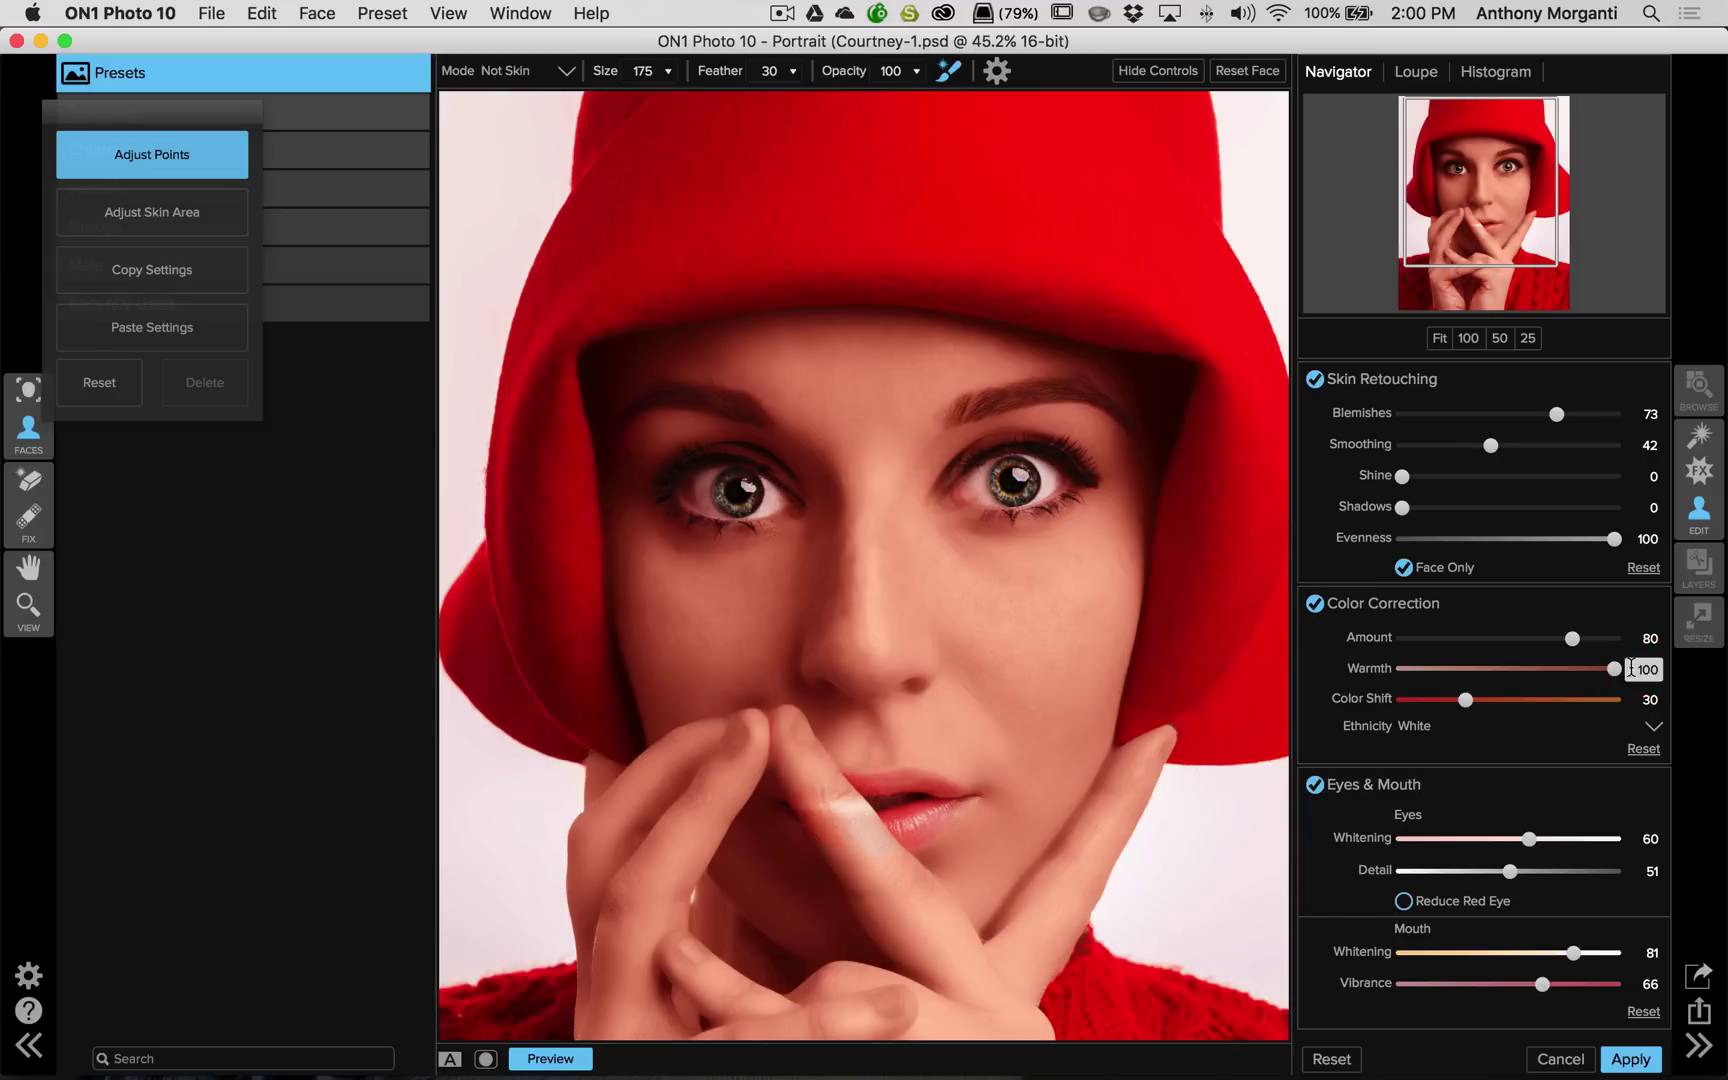
{"action": "left_click_drag", "start_coordinate": [1614, 669], "coordinate": [1370, 678]}
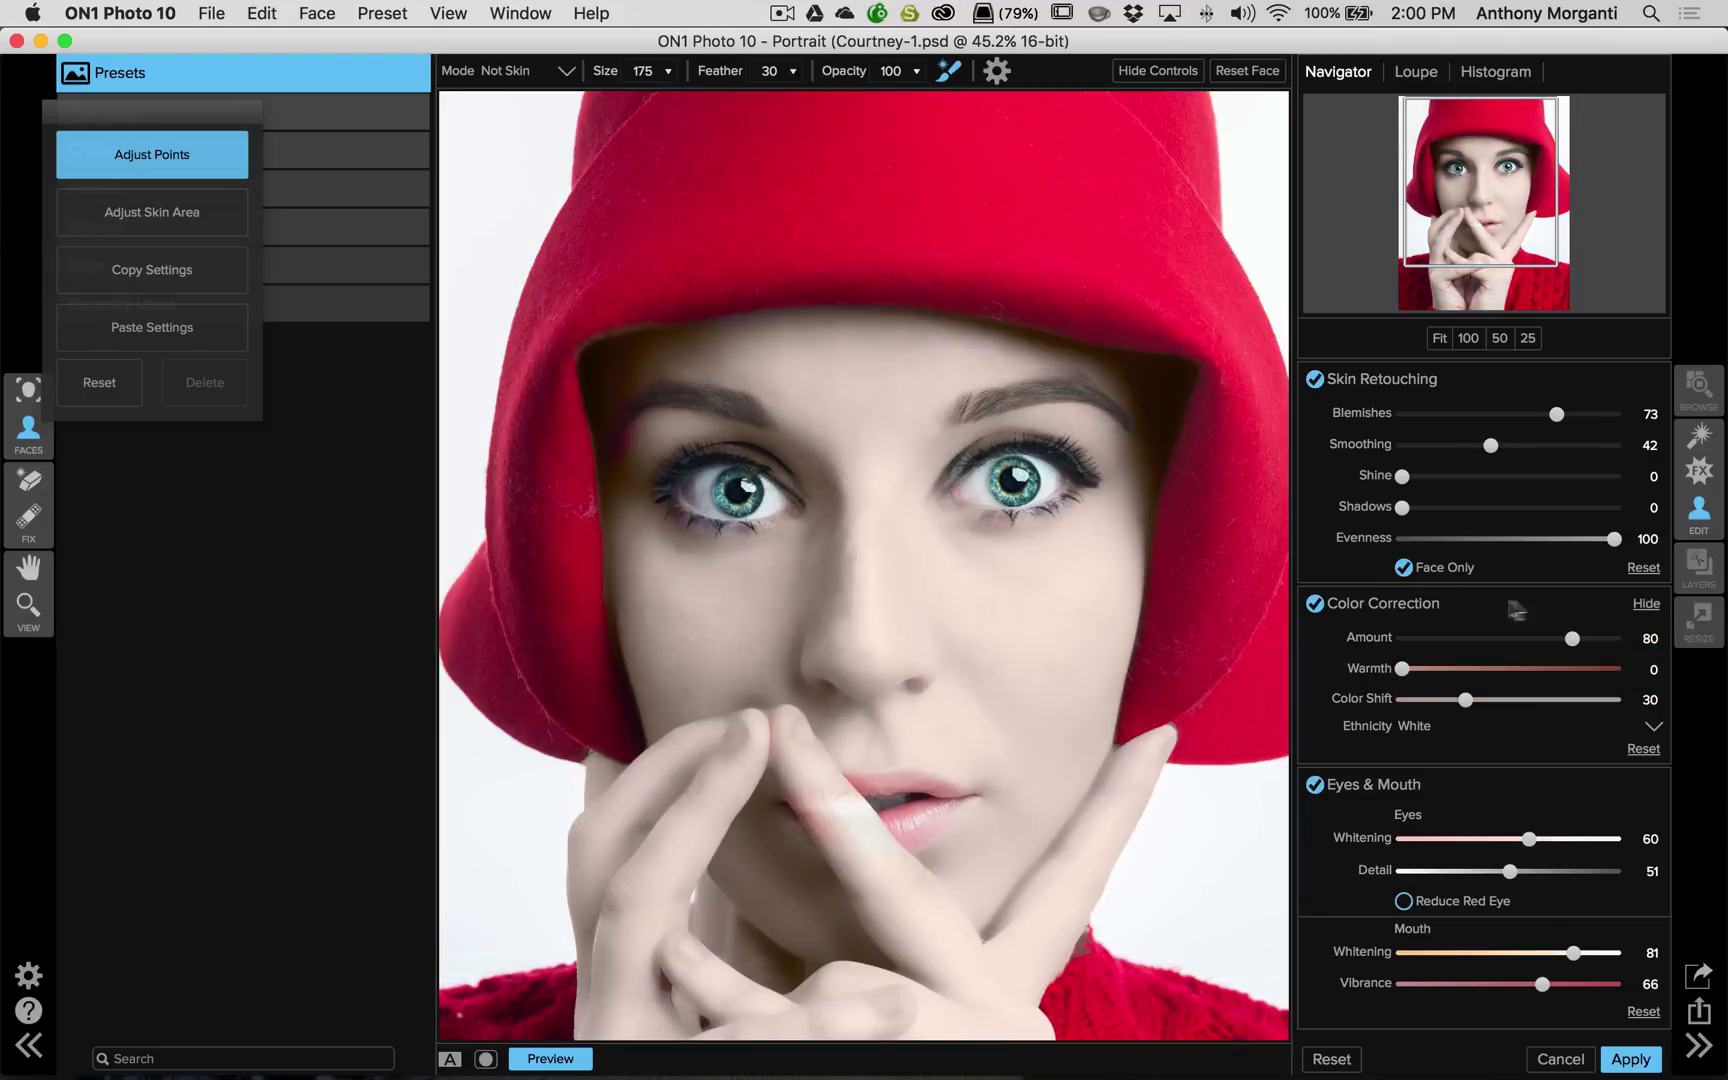
{"action": "left_click_drag", "start_coordinate": [1573, 642], "coordinate": [1600, 643]}
{"action": "mouse_move", "coordinate": [1465, 697]}
{"action": "left_mouse_down"}
{"action": "mouse_move", "coordinate": [1588, 698]}
{"action": "mouse_move", "coordinate": [1470, 700]}
{"action": "left_mouse_up"}
Step: Set Eye Detail to 42, Mouth Whitening to 44 and Vibrance to 100, then compare with Preview
{"action": "mouse_move", "coordinate": [818, 805]}
{"action": "left_click_drag", "start_coordinate": [1514, 871], "coordinate": [1492, 871]}
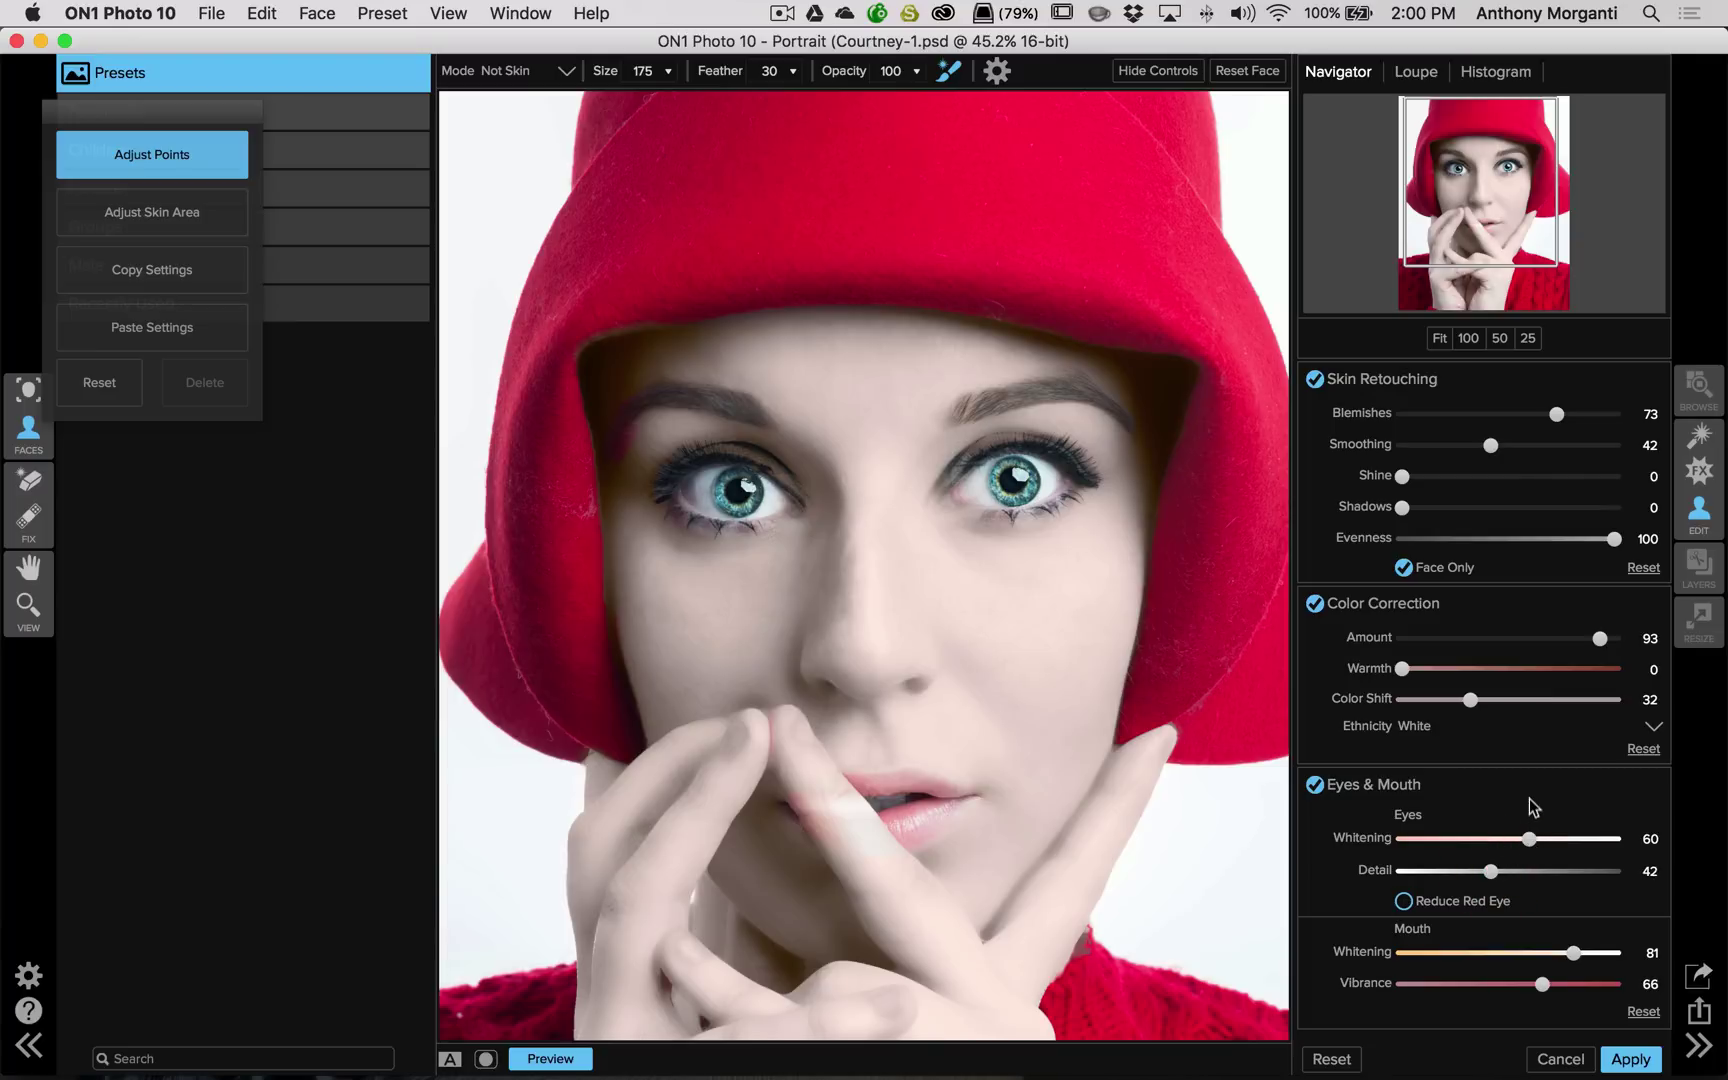
{"action": "mouse_move", "coordinate": [862, 556]}
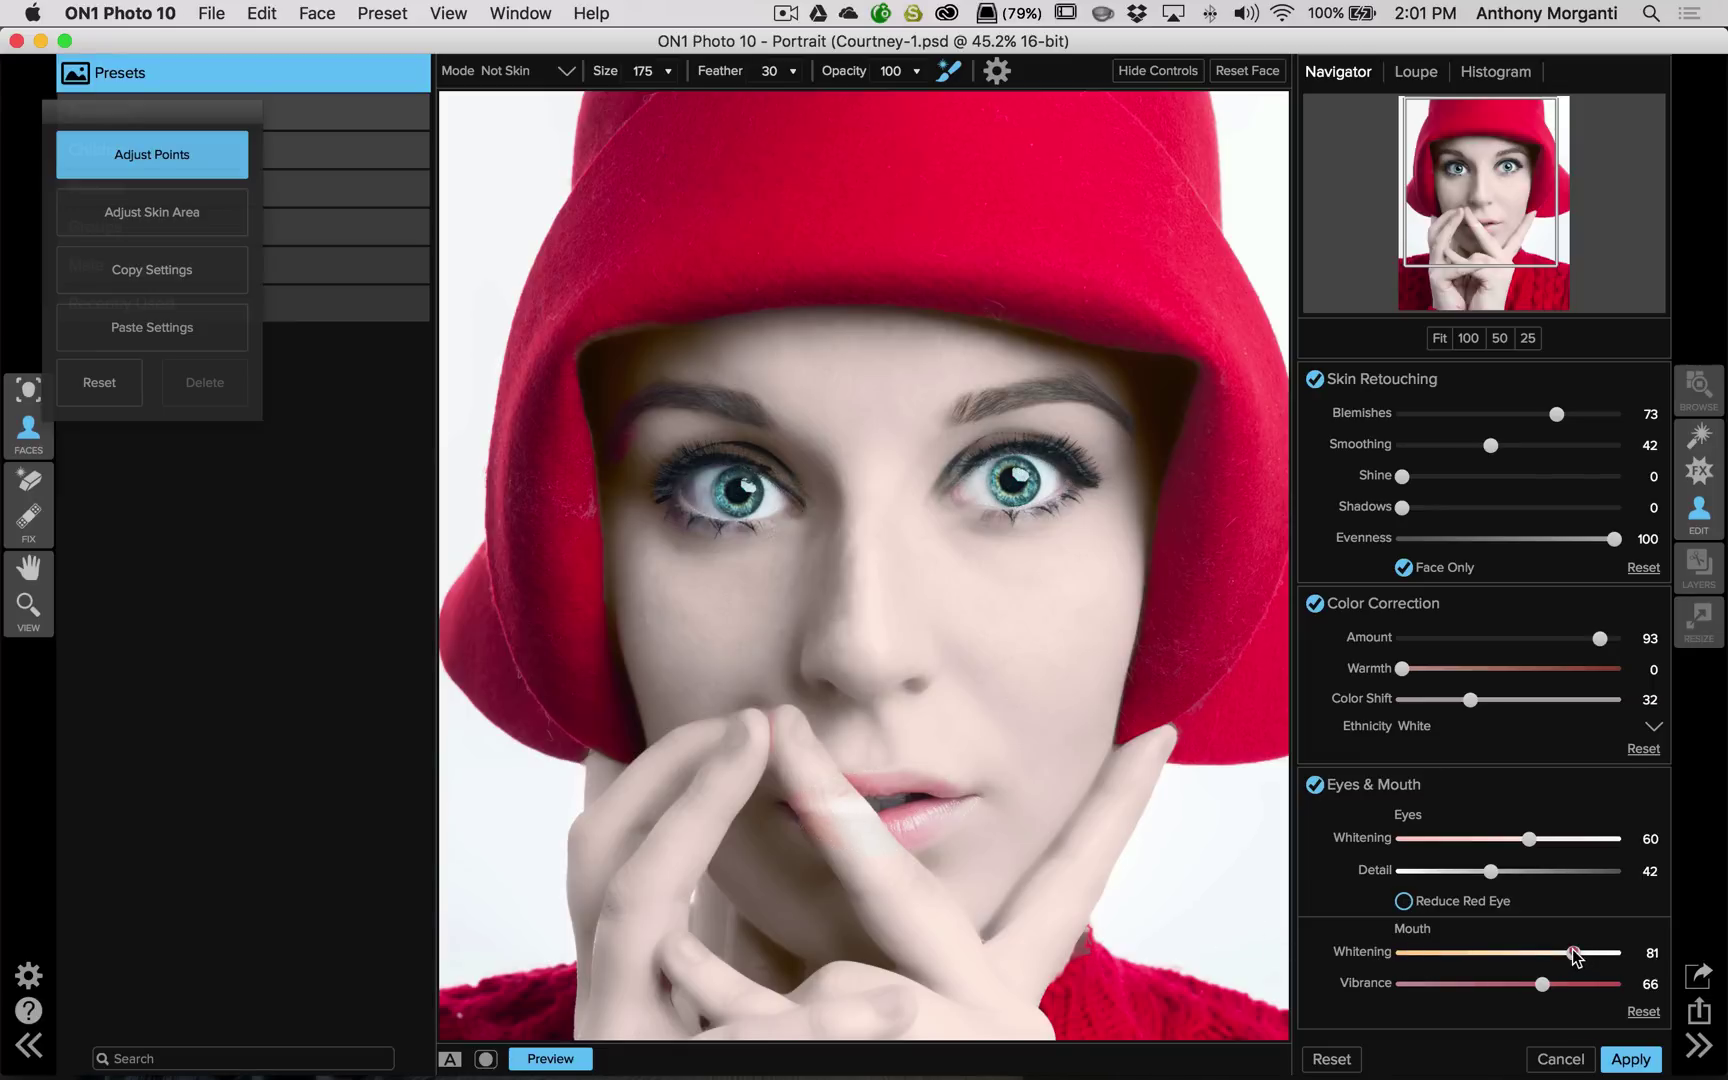
{"action": "left_click_drag", "start_coordinate": [1571, 951], "coordinate": [1494, 951]}
{"action": "left_click_drag", "start_coordinate": [1540, 979], "coordinate": [1613, 986]}
{"action": "left_click", "coordinate": [545, 1062]}
{"action": "left_click", "coordinate": [544, 1062]}
Step: Apply the ON1 retouch and compare the new ON1 Portrait layer against the Background
{"action": "left_click", "coordinate": [1630, 1059]}
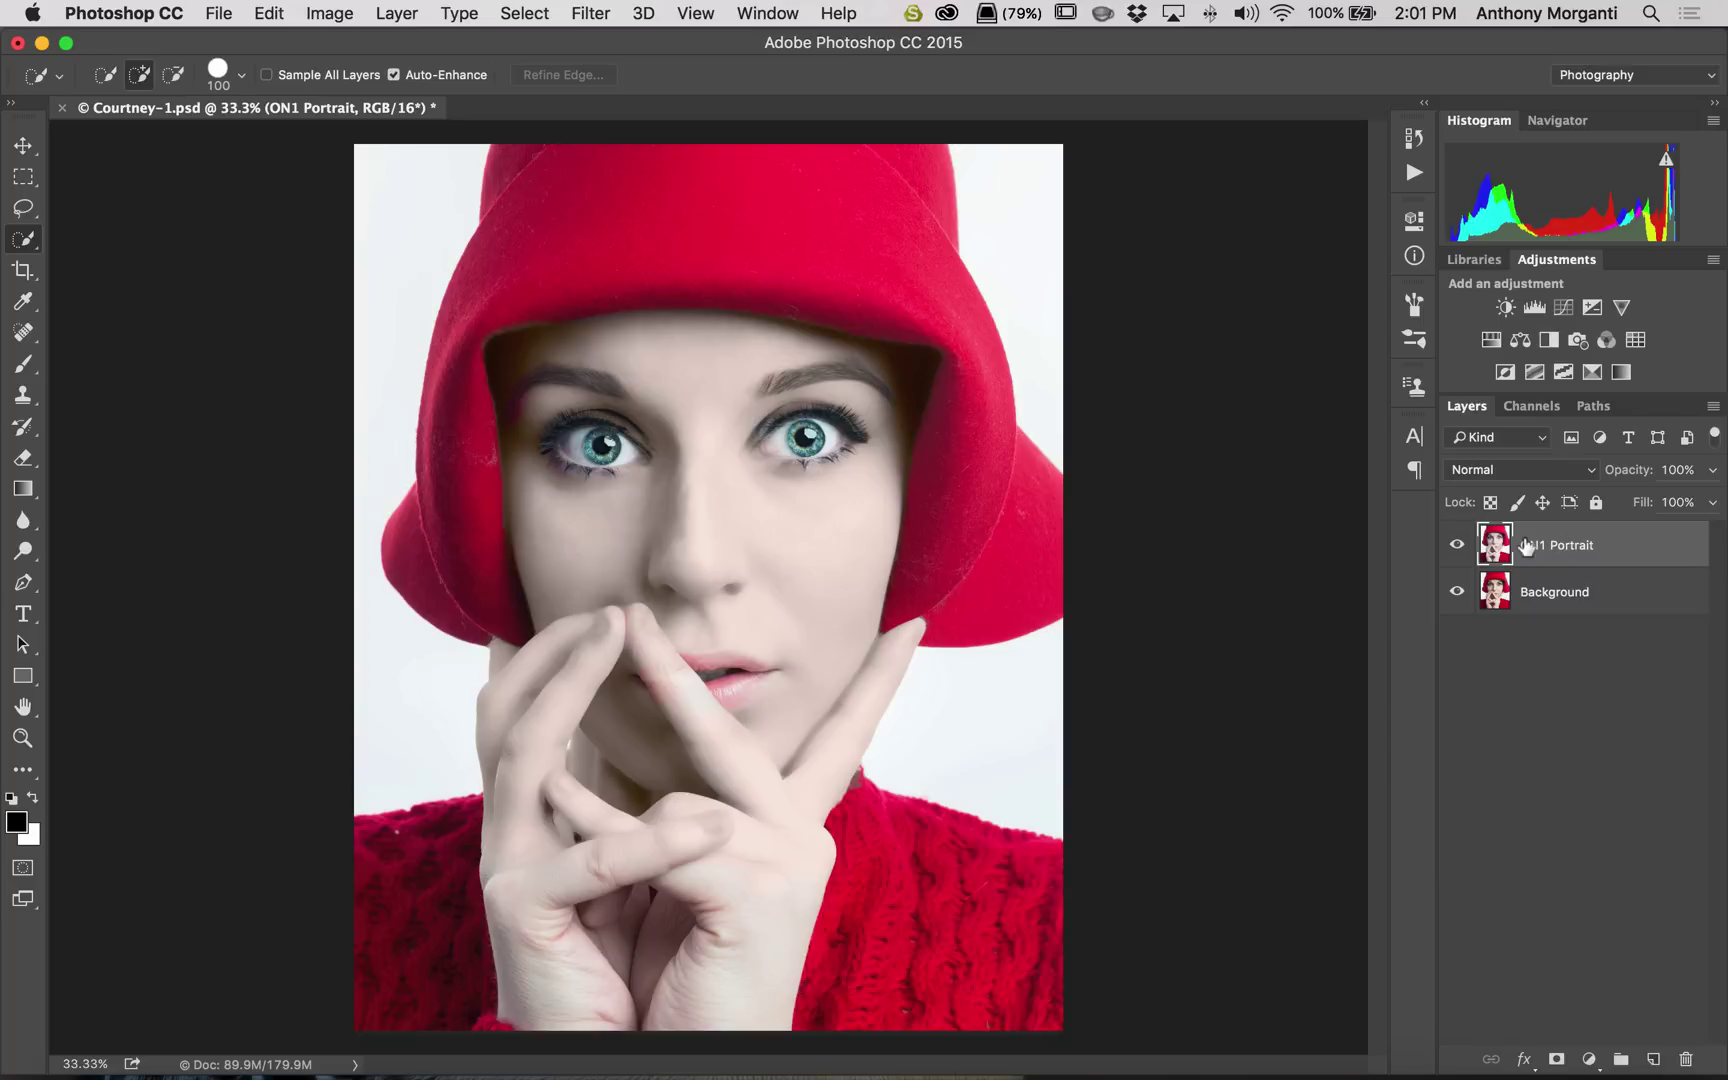
{"action": "left_click", "coordinate": [1456, 544]}
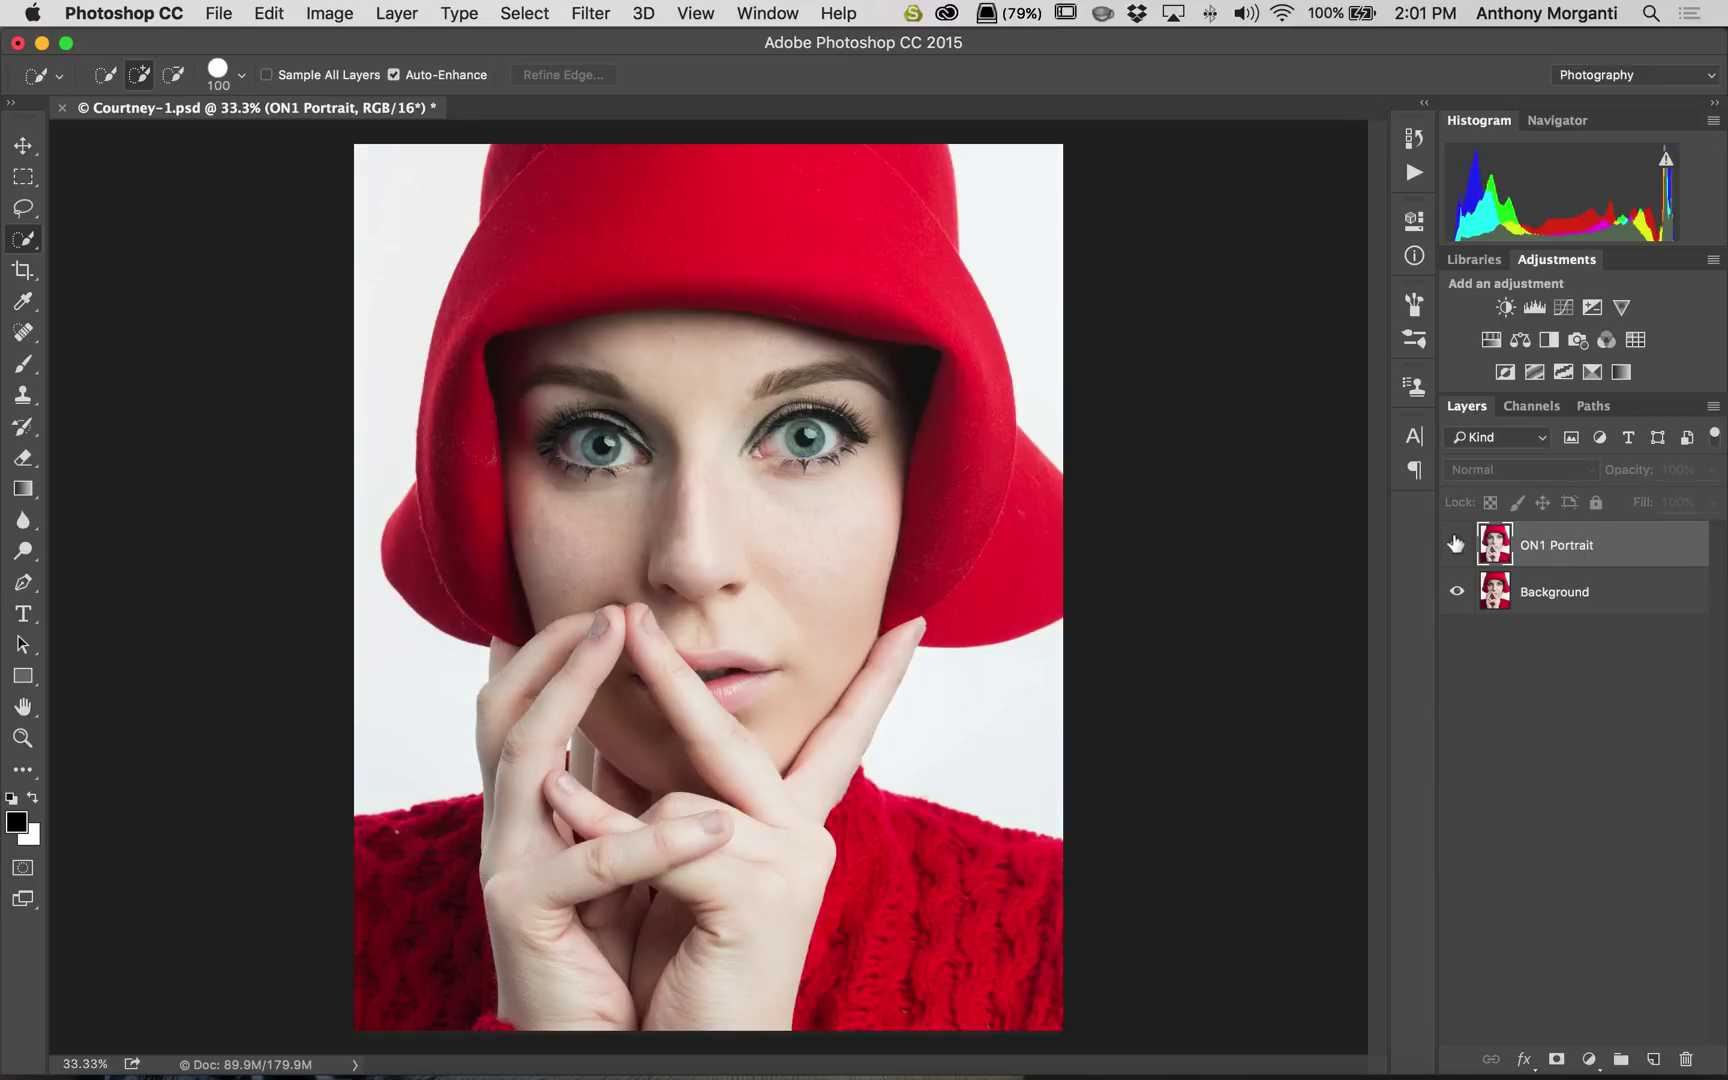
{"action": "left_click", "coordinate": [1456, 544]}
{"action": "left_click", "coordinate": [1456, 544]}
{"action": "left_click", "coordinate": [1456, 544]}
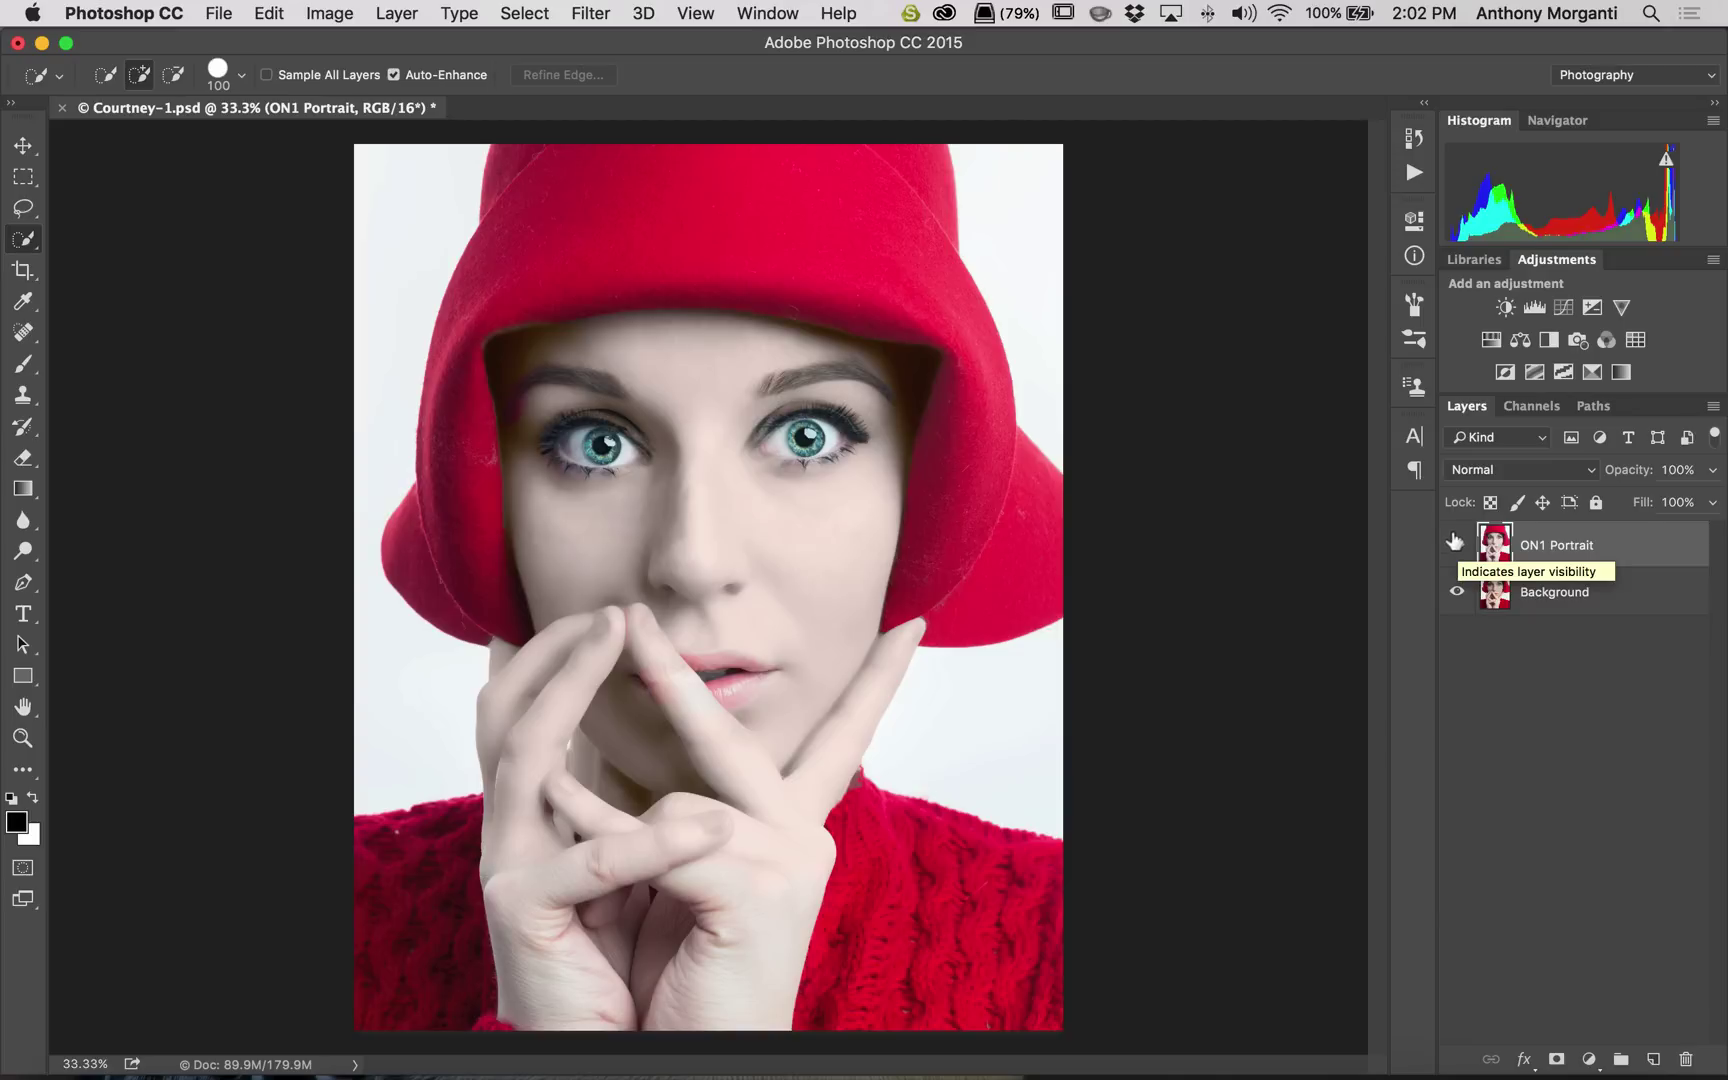
{"action": "left_click", "coordinate": [1456, 544]}
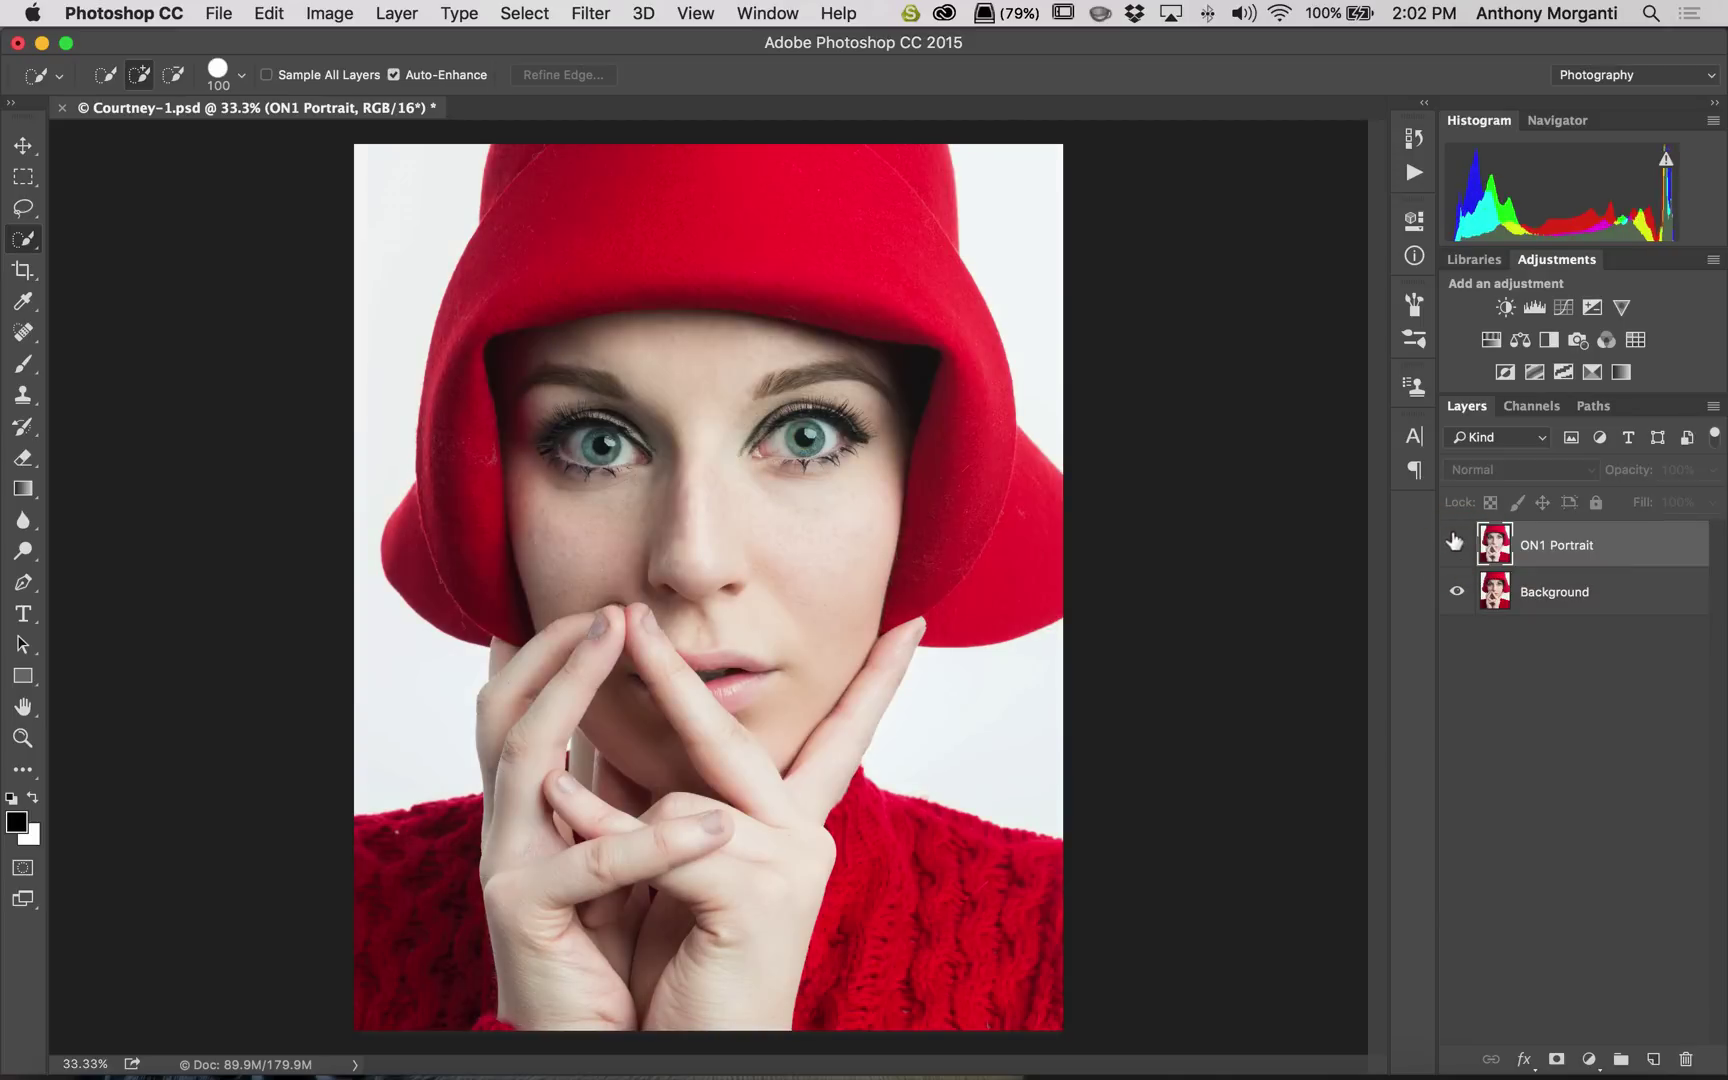
{"action": "left_click", "coordinate": [1455, 542]}
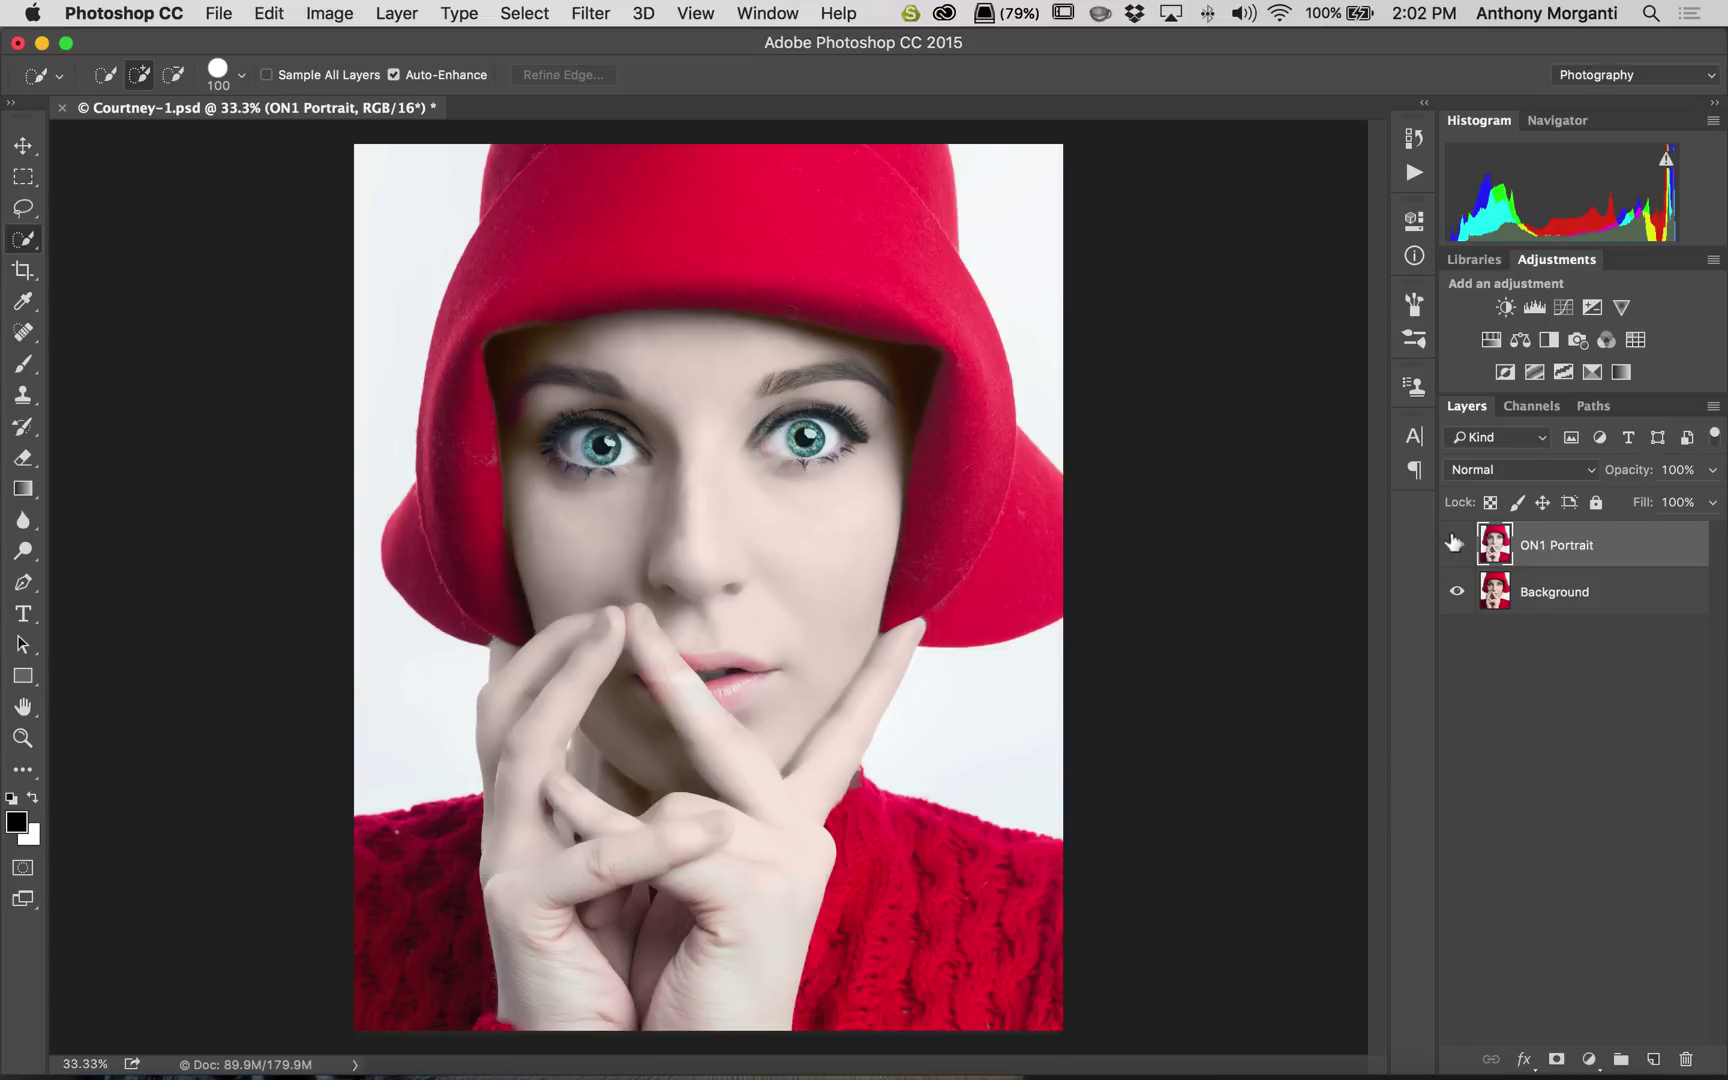
Step: Flick the ON1 Portrait layer off and on again, leaving it visible
{"action": "left_click", "coordinate": [1455, 542]}
{"action": "left_click", "coordinate": [1455, 542]}
{"action": "left_click", "coordinate": [1455, 542]}
{"action": "left_click", "coordinate": [1455, 542]}
{"action": "left_click", "coordinate": [1455, 542]}
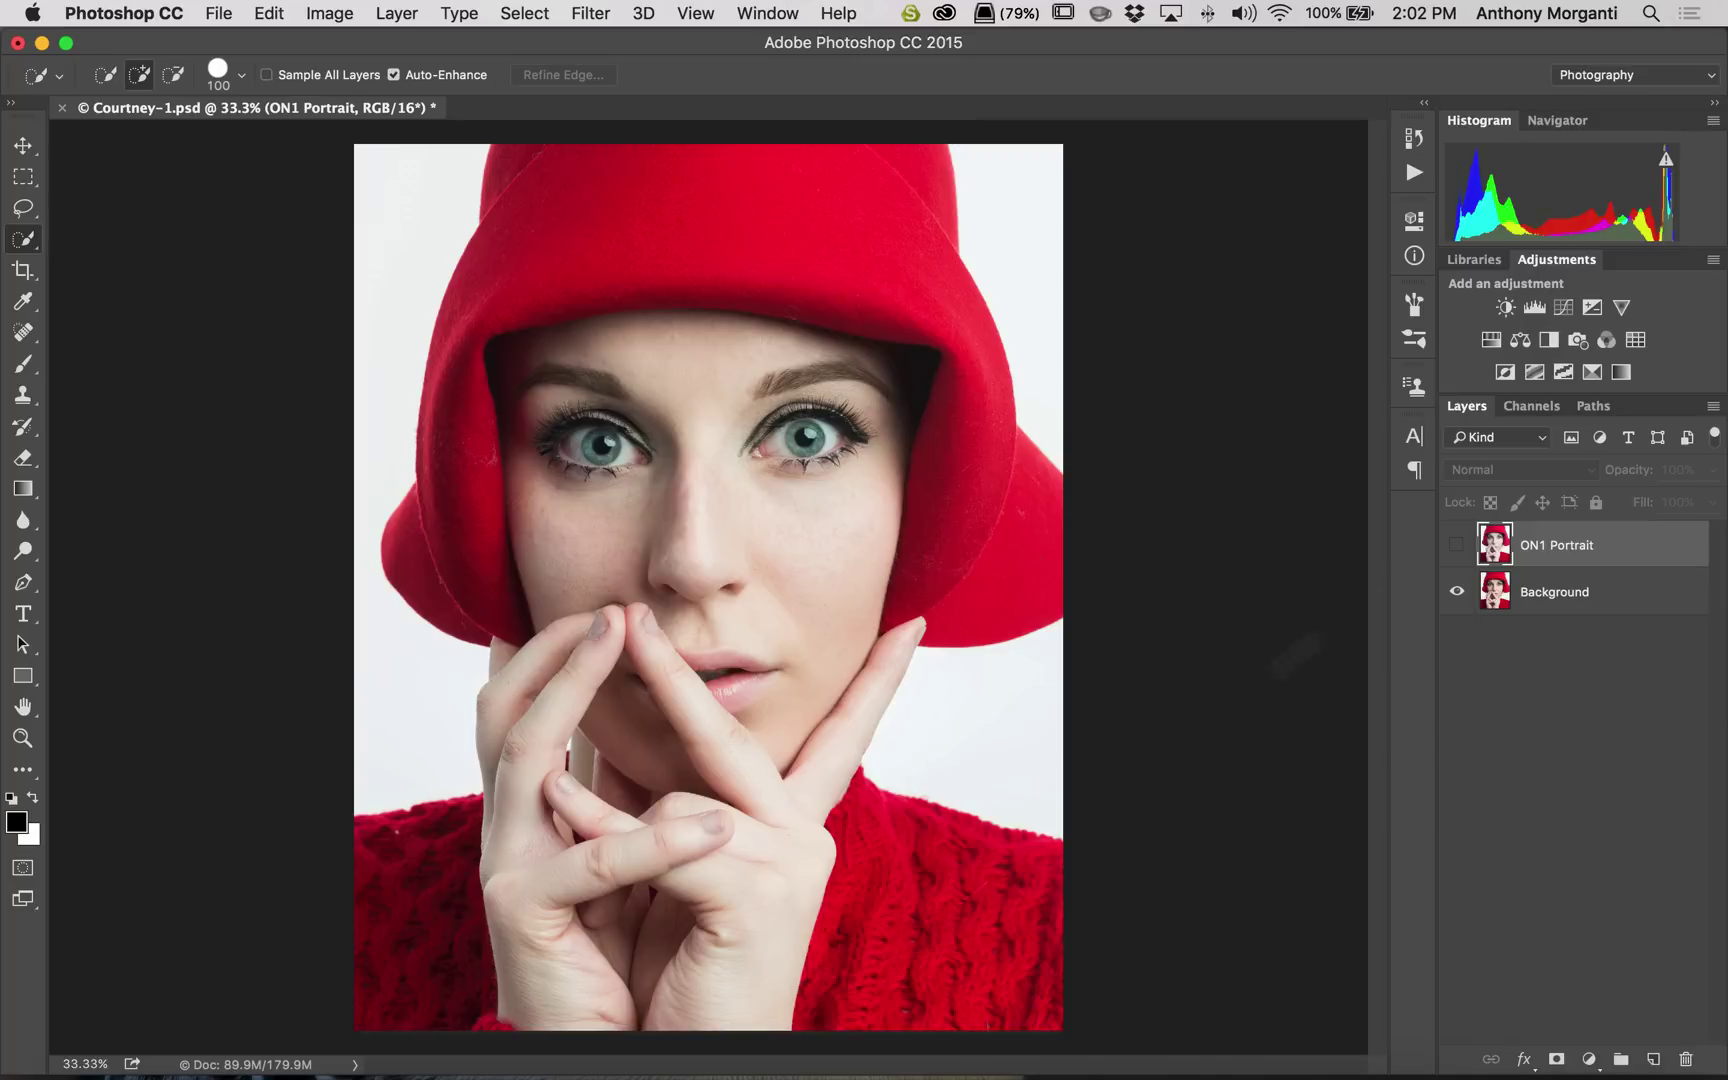
{"action": "left_click", "coordinate": [1455, 546]}
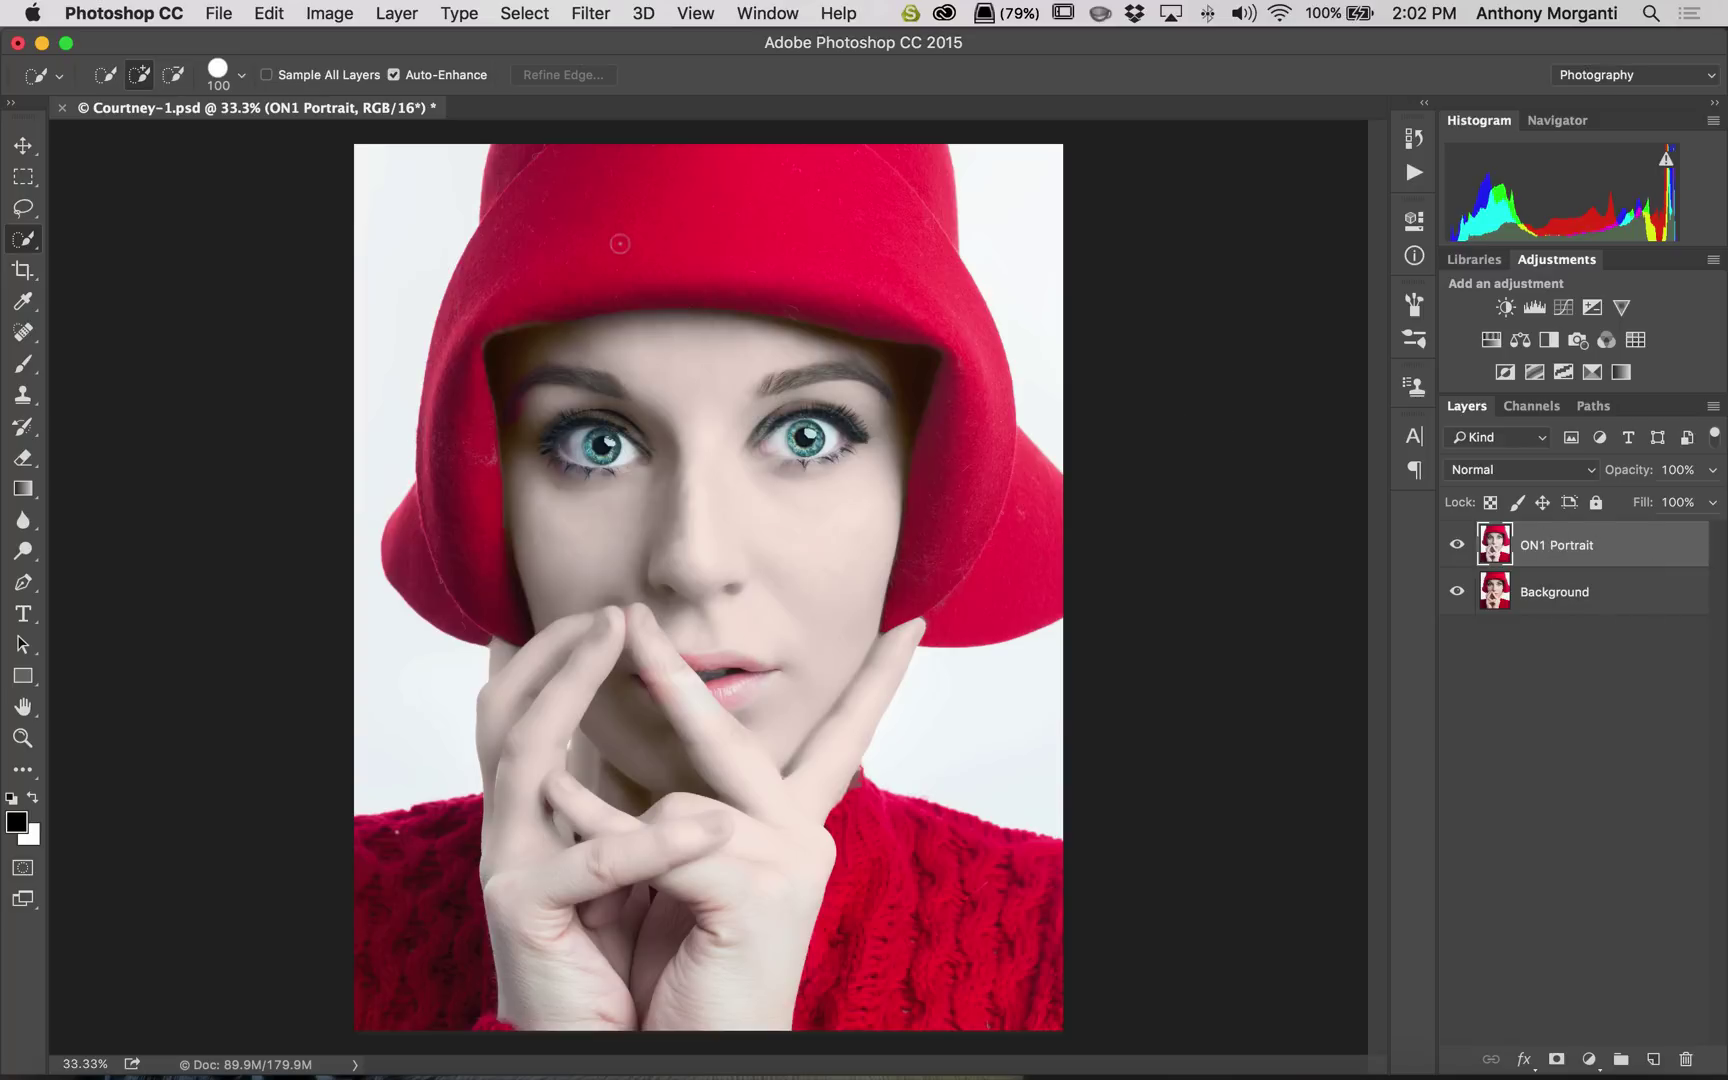
Step: Use Quick Selection to select the red hat and both sides of the red sweater
{"action": "key", "text": "w"}
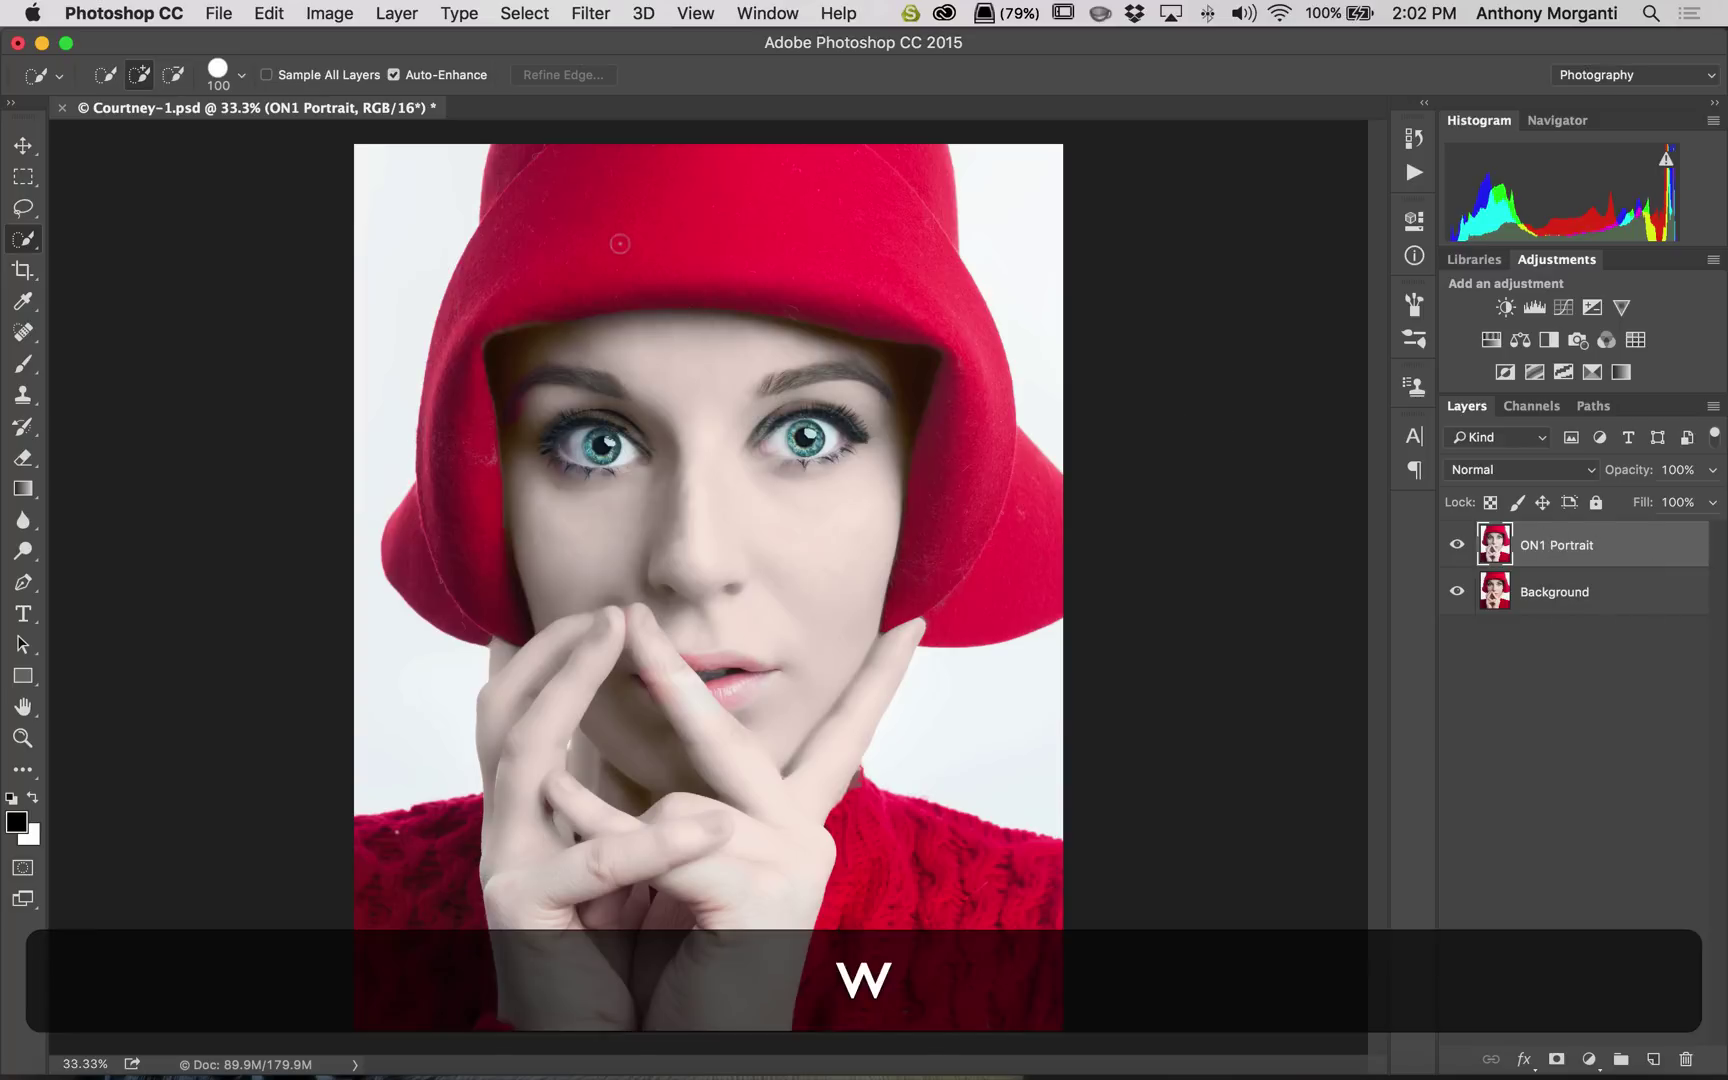
{"action": "left_click", "coordinate": [25, 240]}
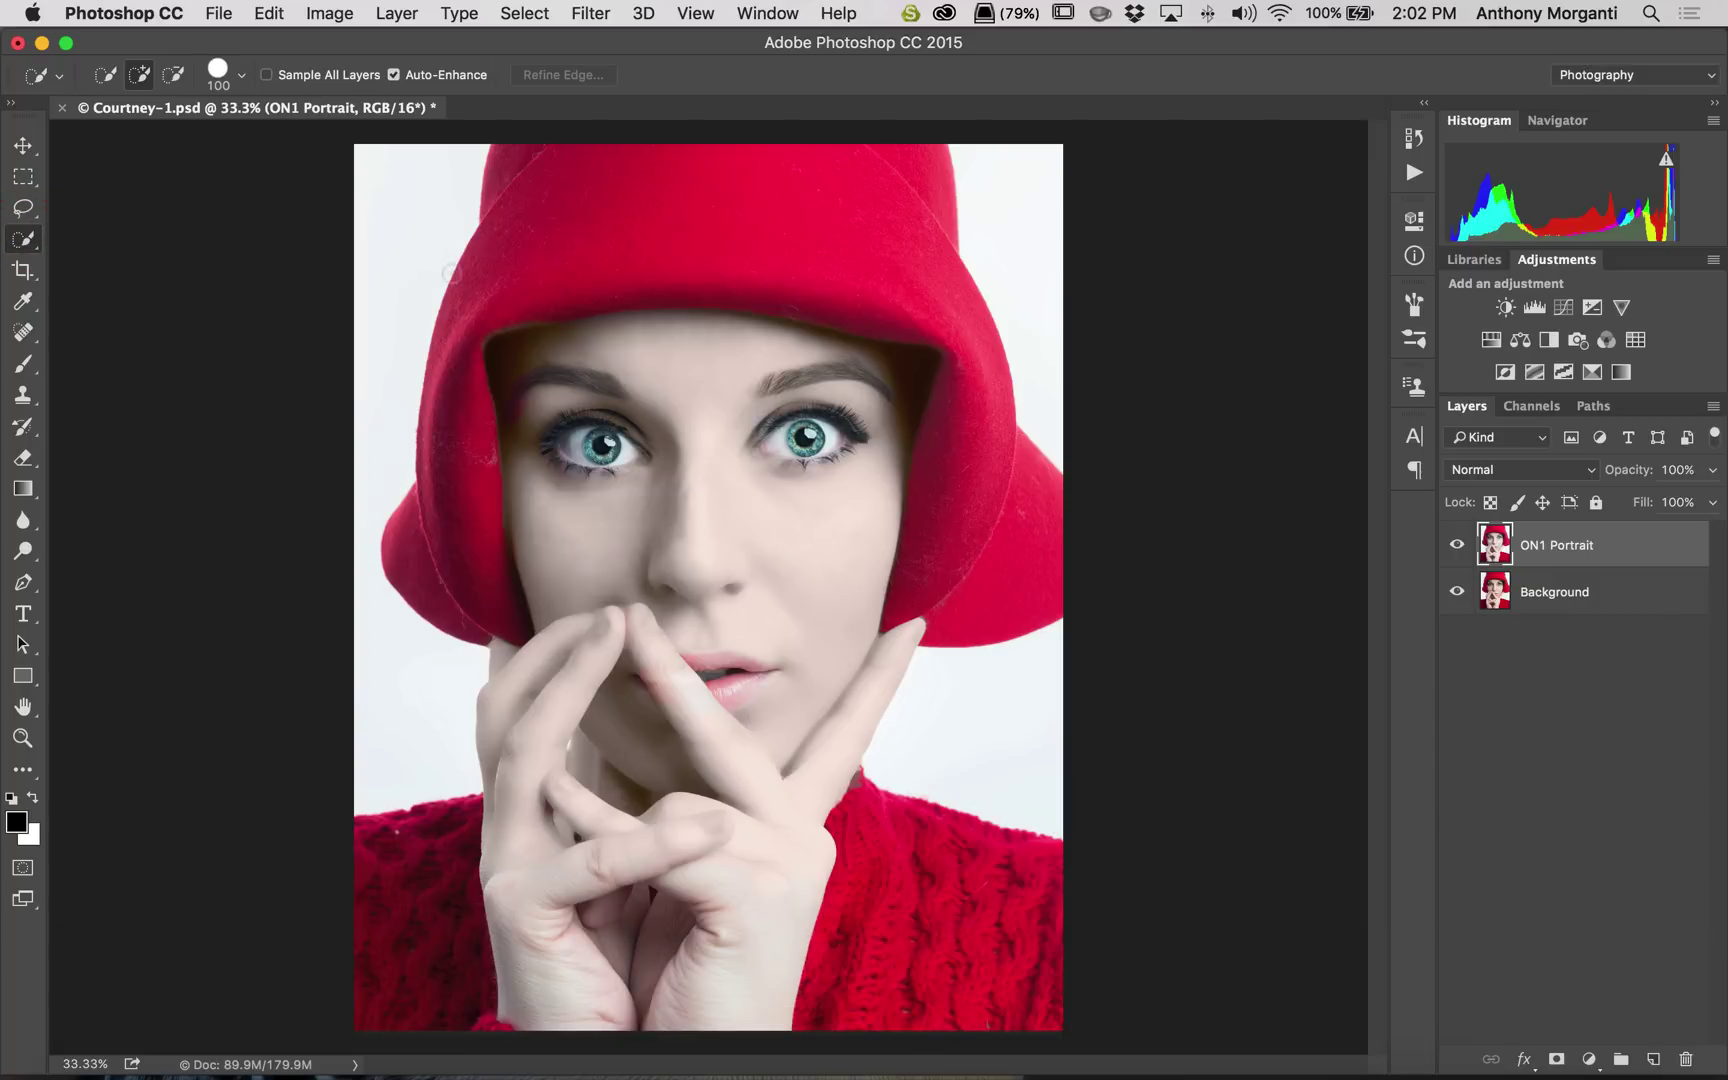
{"action": "mouse_move", "coordinate": [458, 552]}
{"action": "left_mouse_down"}
{"action": "mouse_move", "coordinate": [467, 350]}
{"action": "mouse_move", "coordinate": [540, 240]}
{"action": "mouse_move", "coordinate": [605, 205]}
{"action": "mouse_move", "coordinate": [700, 200]}
{"action": "mouse_move", "coordinate": [884, 262]}
{"action": "mouse_move", "coordinate": [983, 421]}
{"action": "mouse_move", "coordinate": [984, 478]}
{"action": "mouse_move", "coordinate": [1041, 452]}
{"action": "mouse_move", "coordinate": [879, 505]}
{"action": "mouse_move", "coordinate": [905, 367]}
{"action": "mouse_move", "coordinate": [768, 339]}
{"action": "left_mouse_up"}
{"action": "key", "text": "alt"}
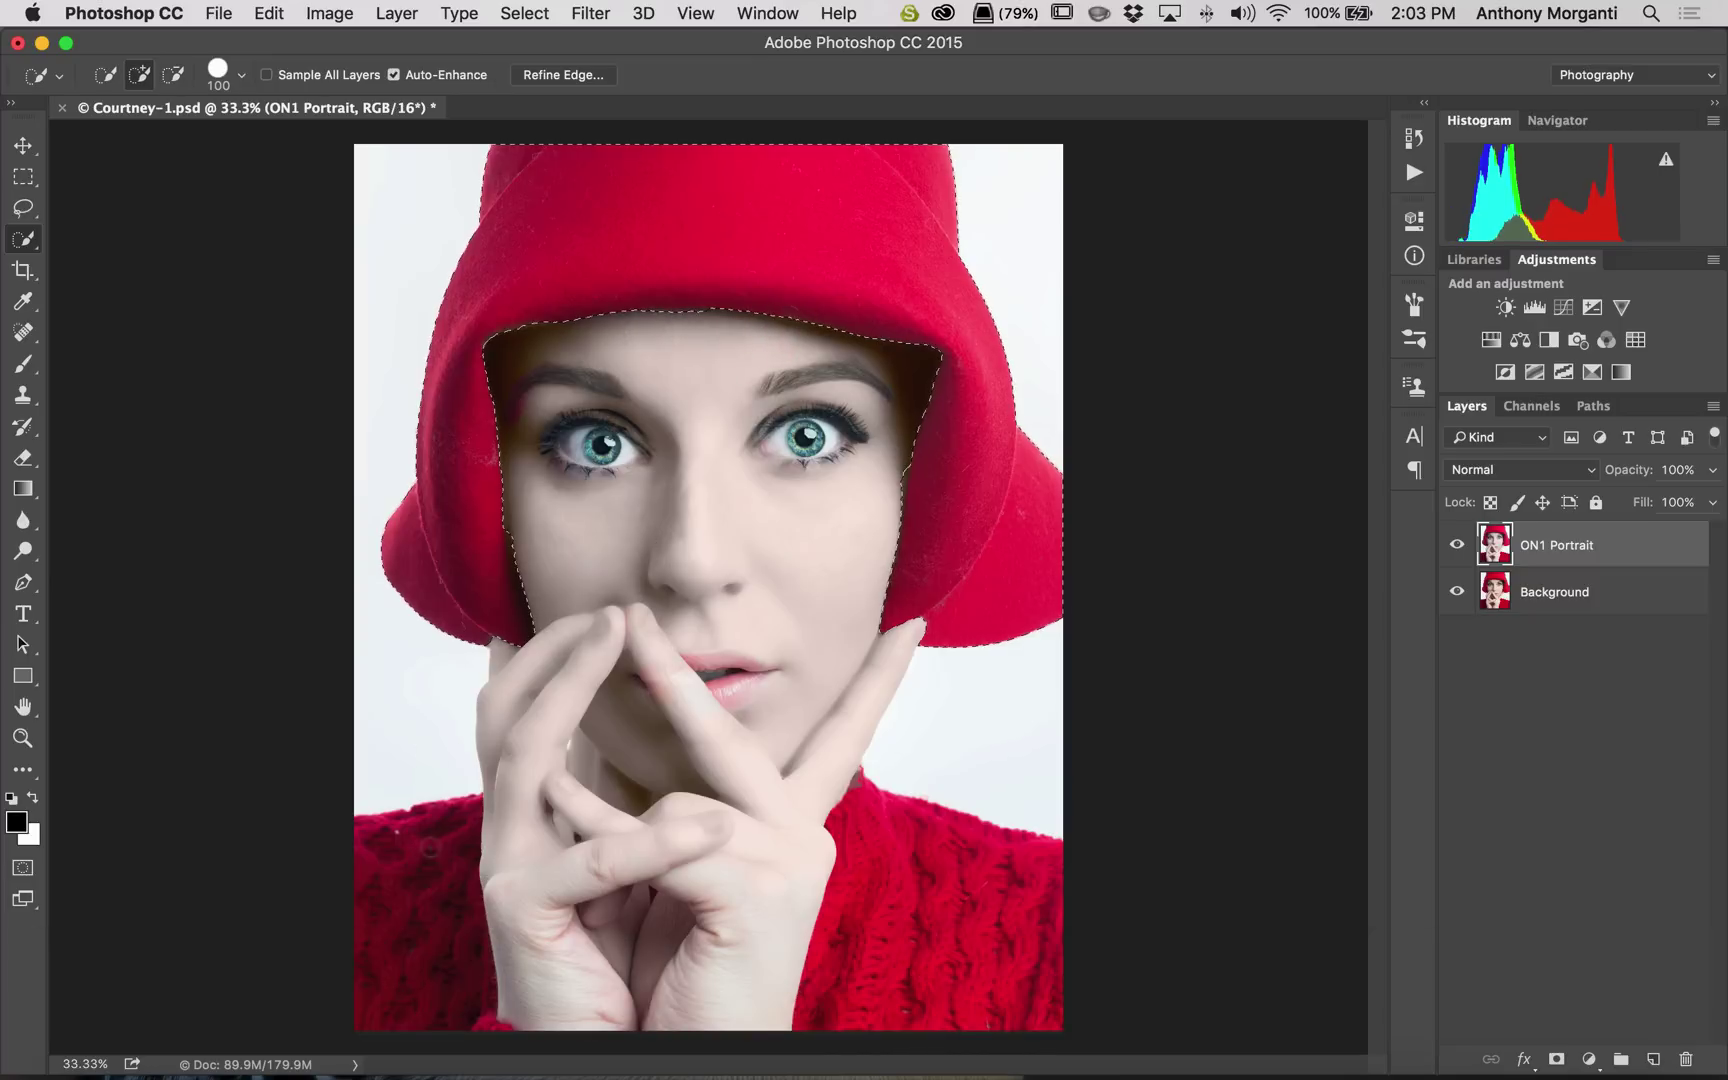
{"action": "mouse_move", "coordinate": [430, 848]}
{"action": "left_mouse_down"}
{"action": "mouse_move", "coordinate": [448, 832]}
{"action": "mouse_move", "coordinate": [401, 841]}
{"action": "mouse_move", "coordinate": [373, 904]}
{"action": "left_mouse_up"}
{"action": "left_click", "coordinate": [872, 818]}
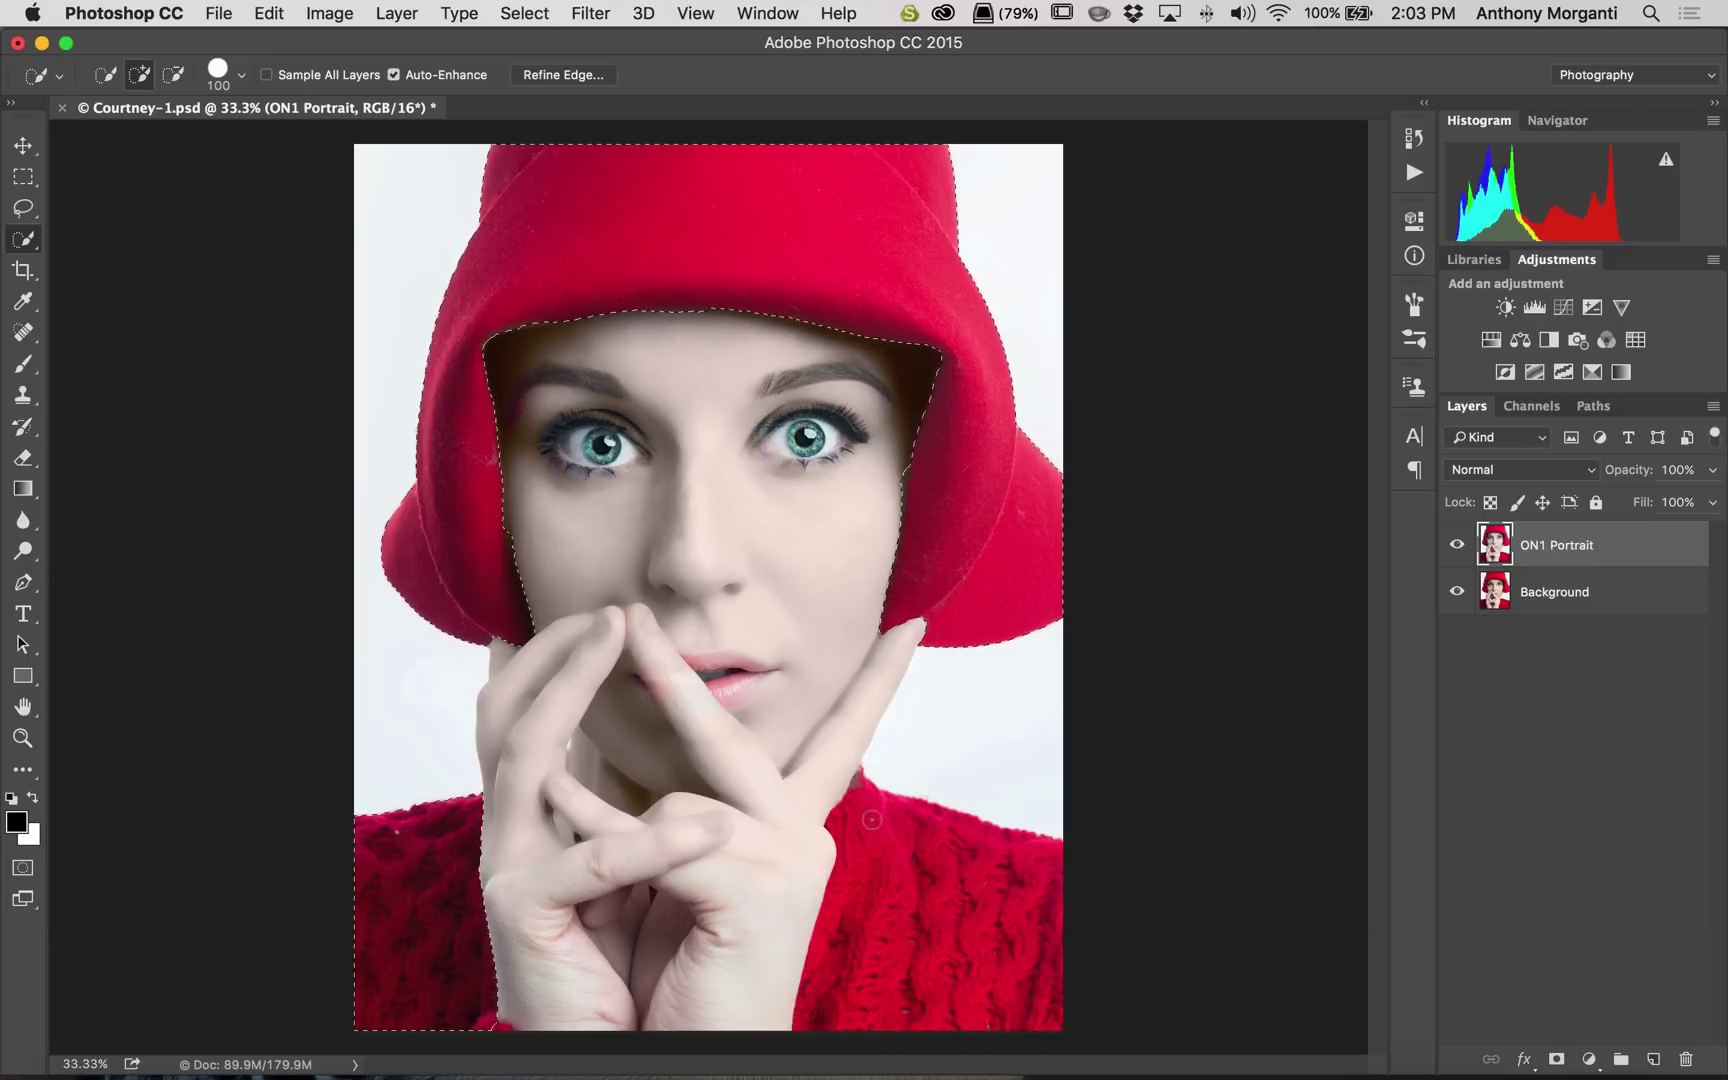
{"action": "mouse_move", "coordinate": [872, 818]}
{"action": "left_mouse_down"}
{"action": "mouse_move", "coordinate": [959, 920]}
{"action": "mouse_move", "coordinate": [1055, 900]}
{"action": "left_mouse_up"}
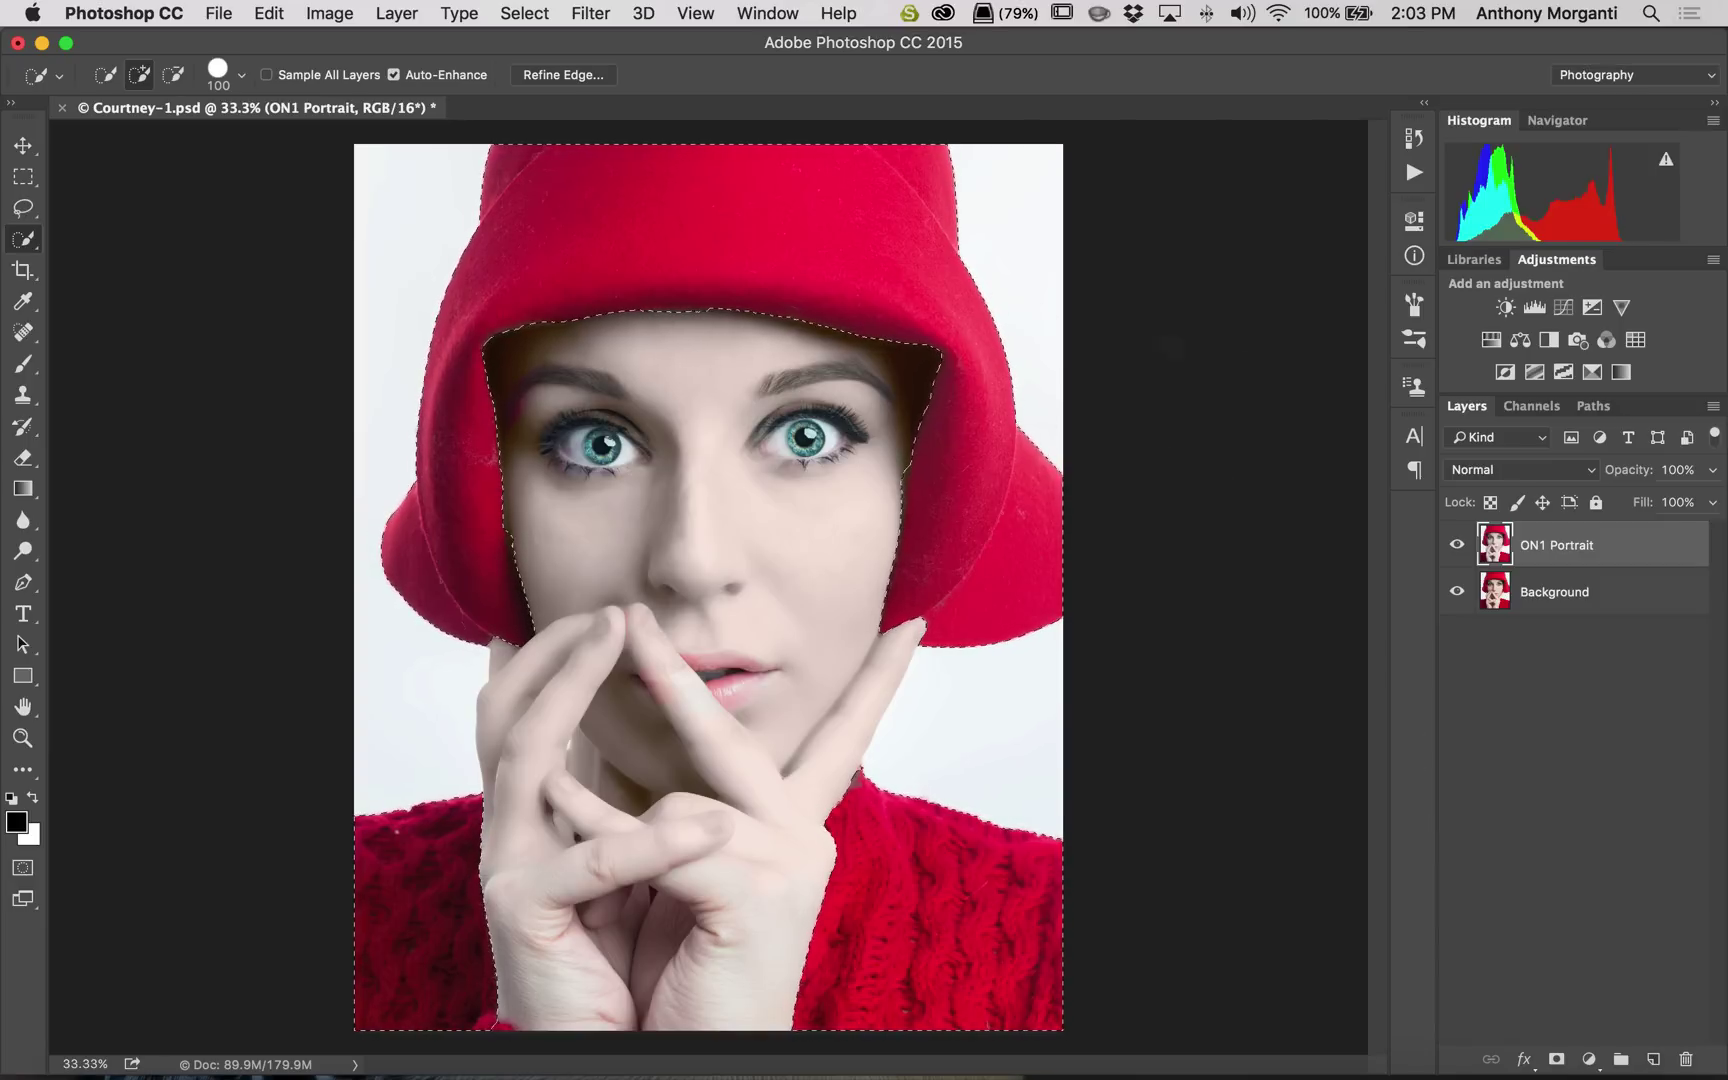
Step: Invert the hat-and-sweater selection and add it as a mask on the ON1 Portrait layer
{"action": "left_click", "coordinate": [1456, 545]}
{"action": "left_click", "coordinate": [1456, 545]}
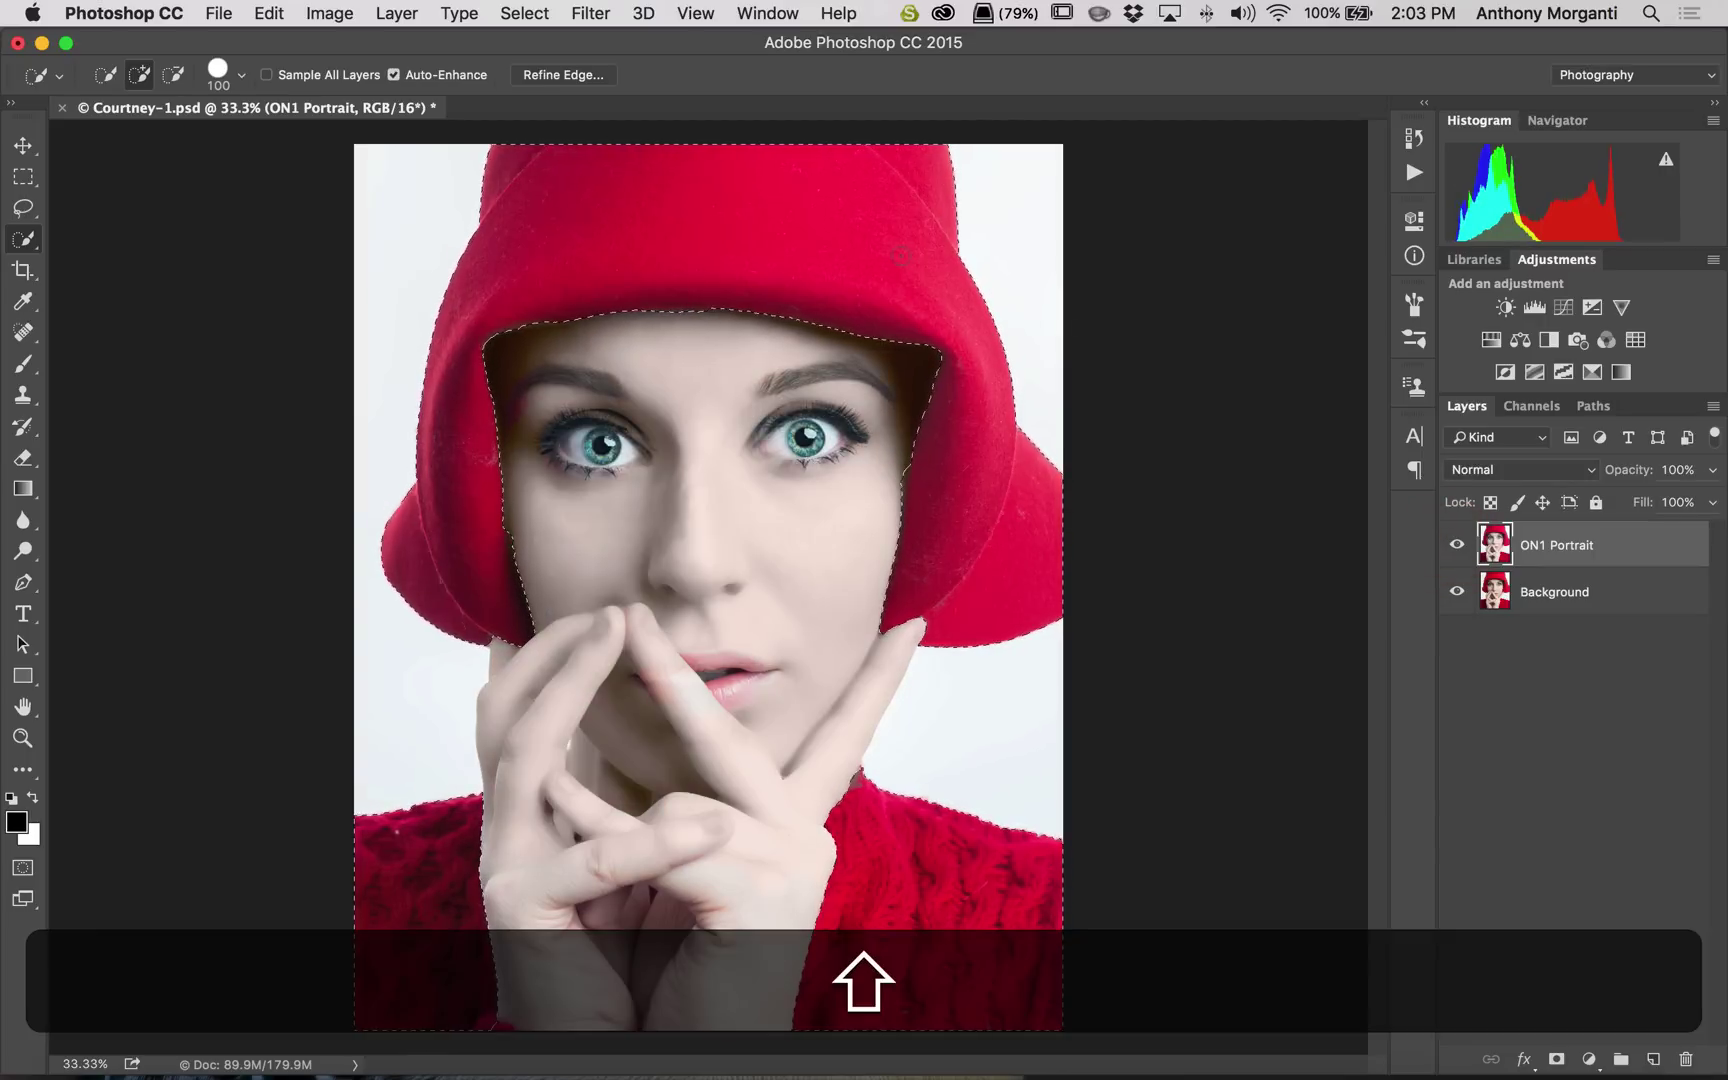
{"action": "key", "text": "super+shift+i"}
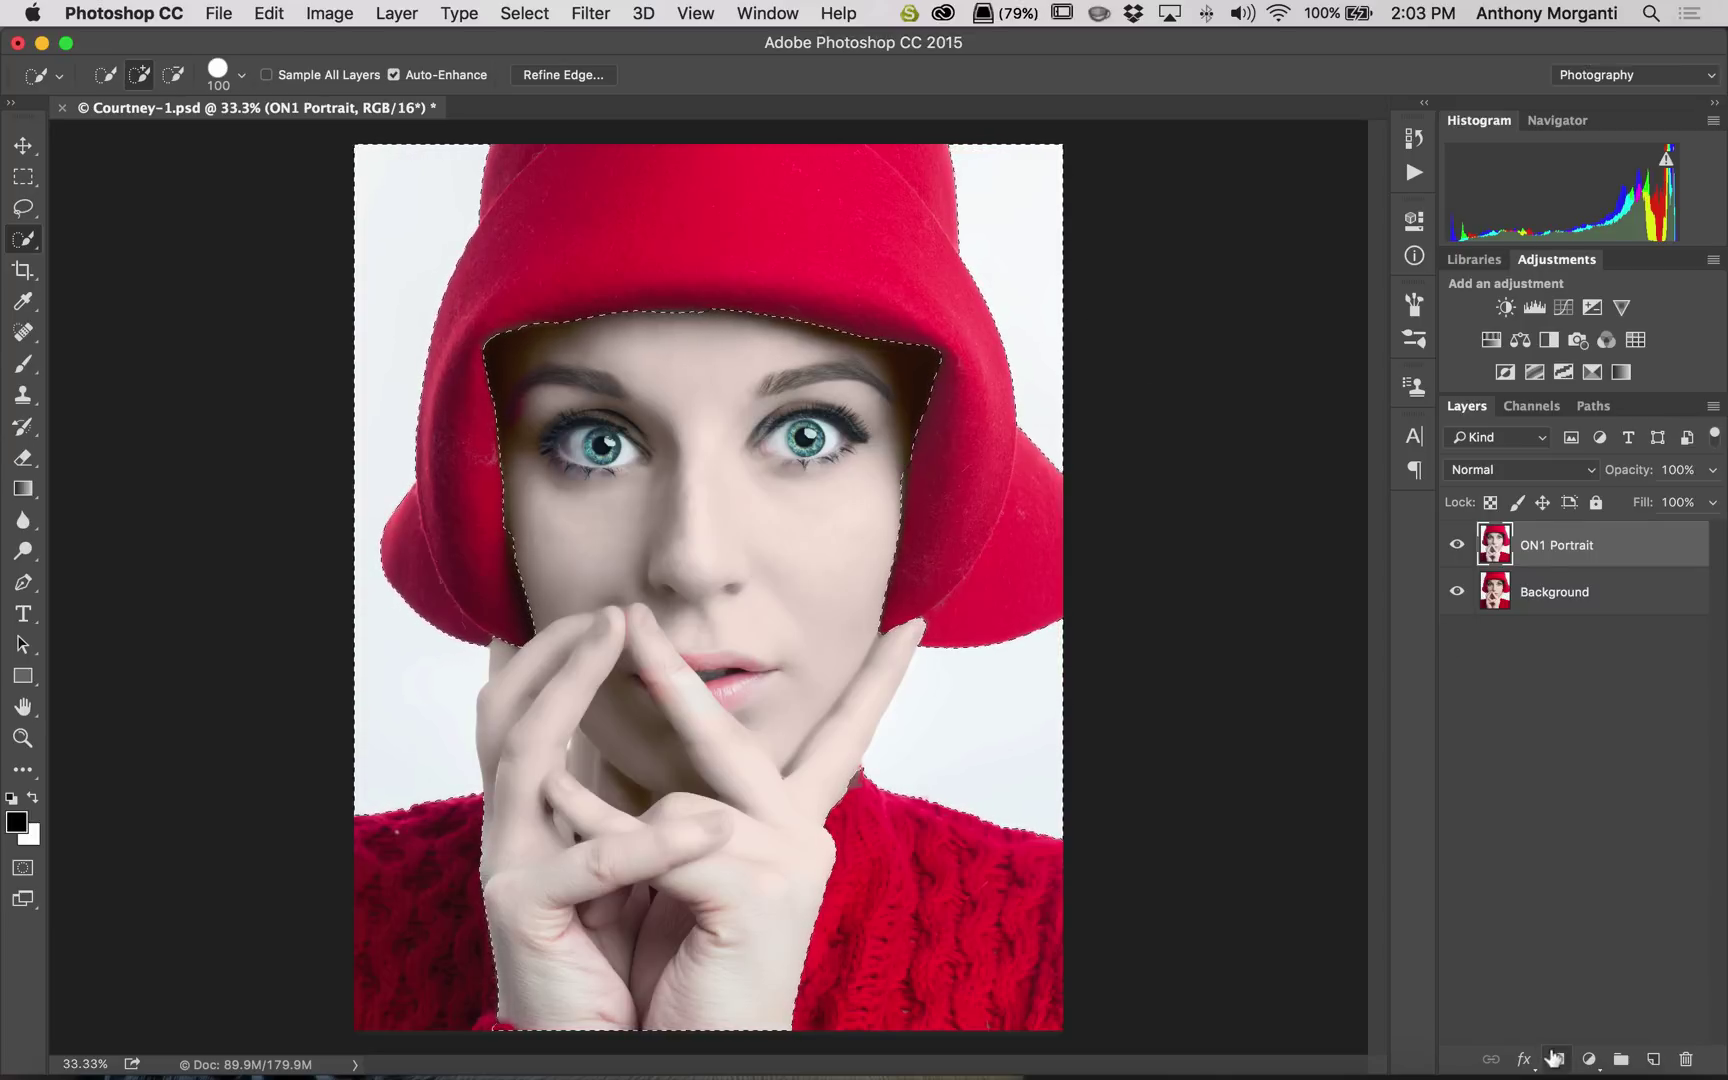
{"action": "left_click", "coordinate": [1554, 1059]}
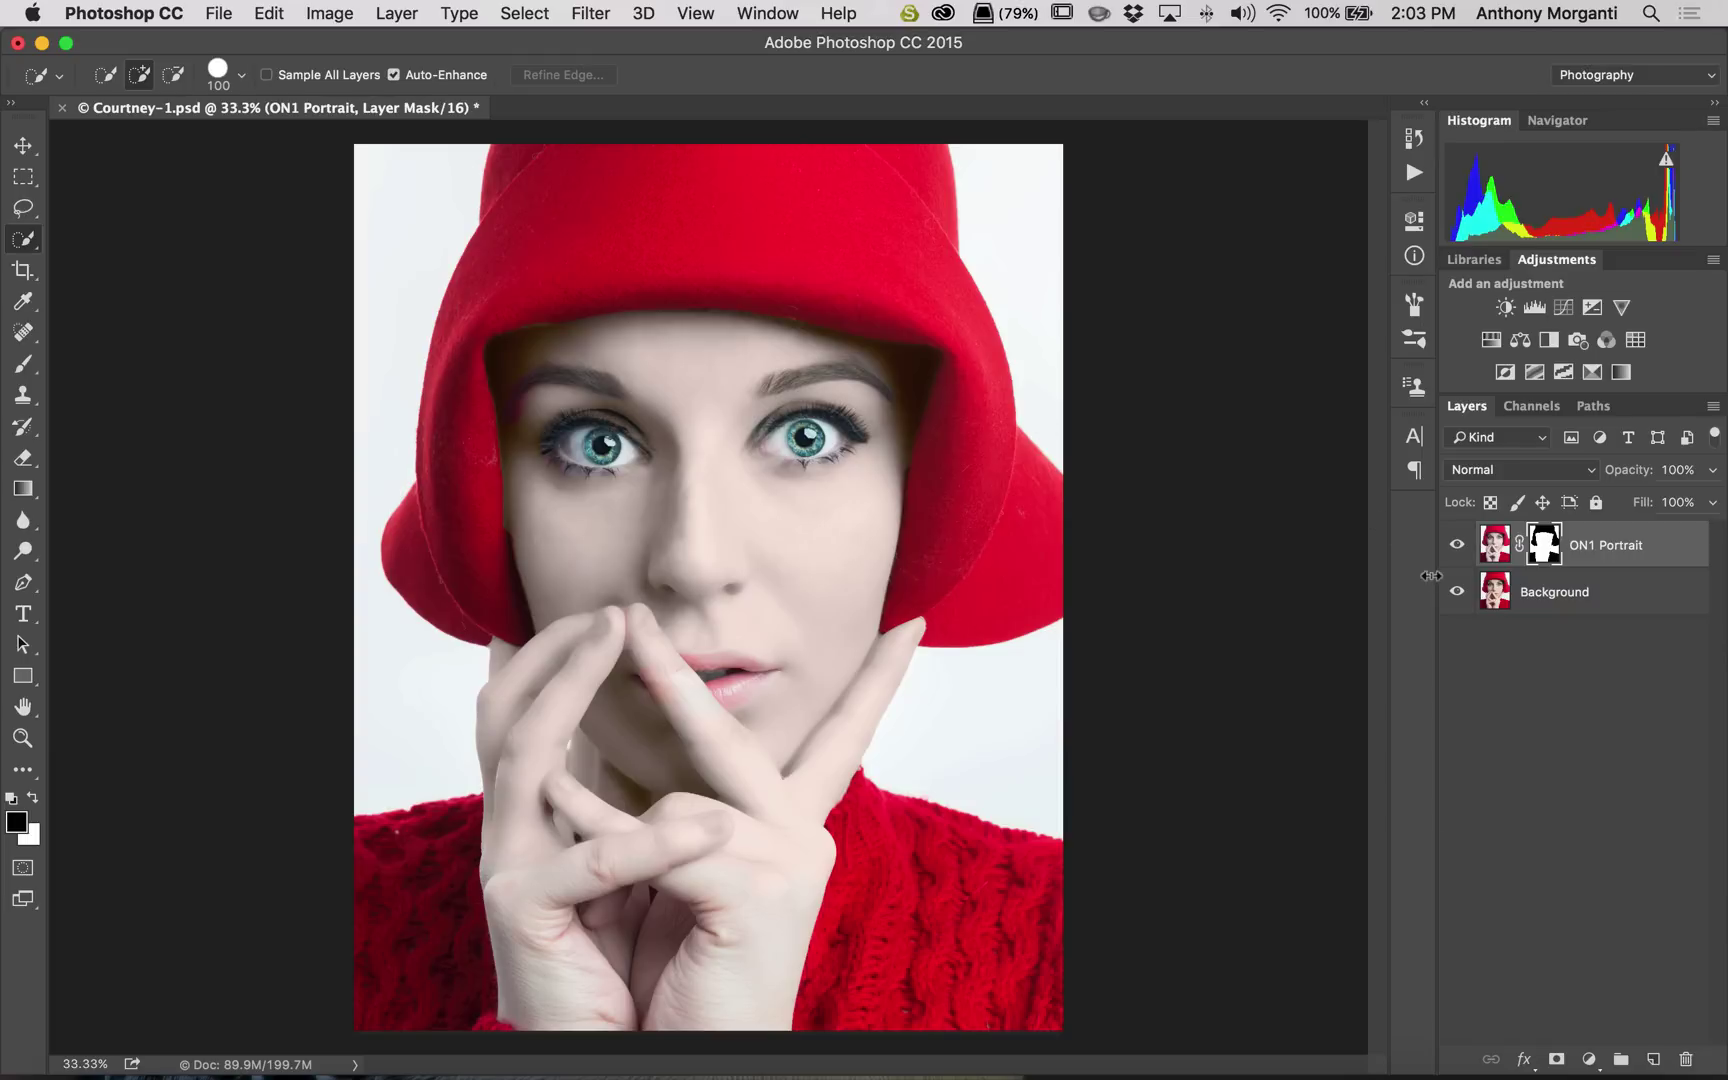
{"action": "left_click", "coordinate": [1457, 544]}
{"action": "left_click", "coordinate": [1457, 544]}
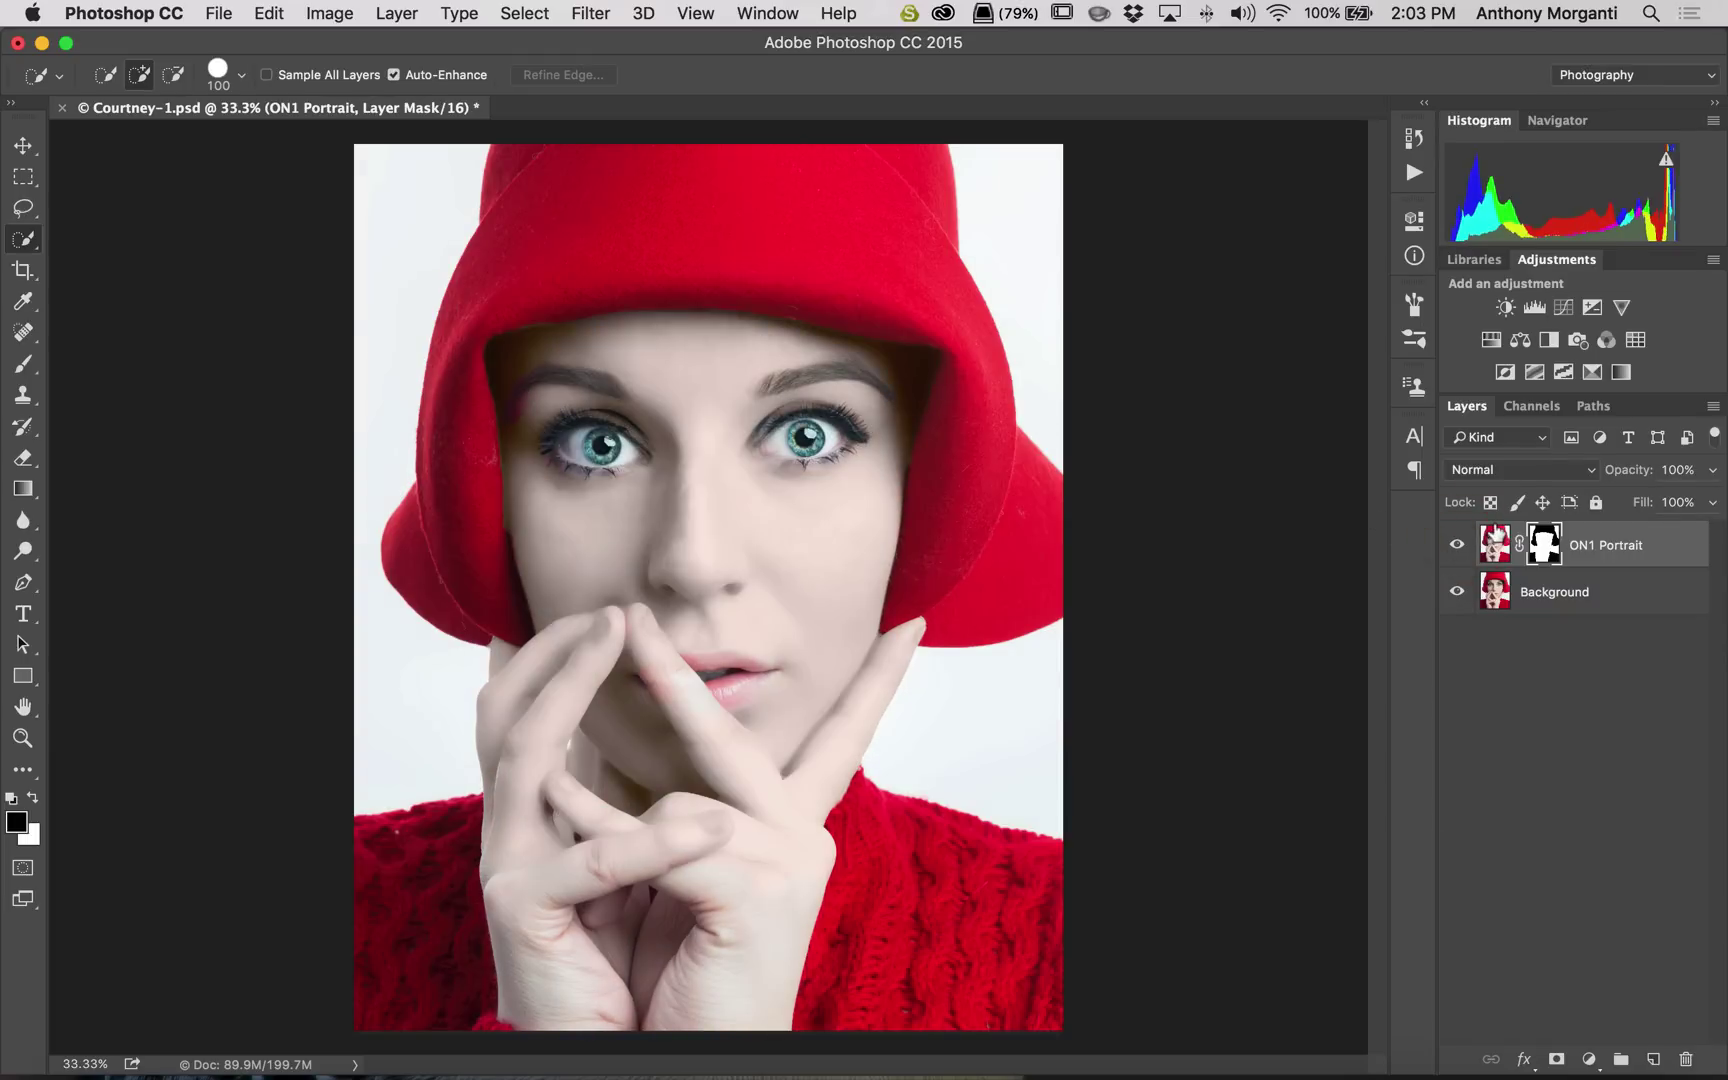